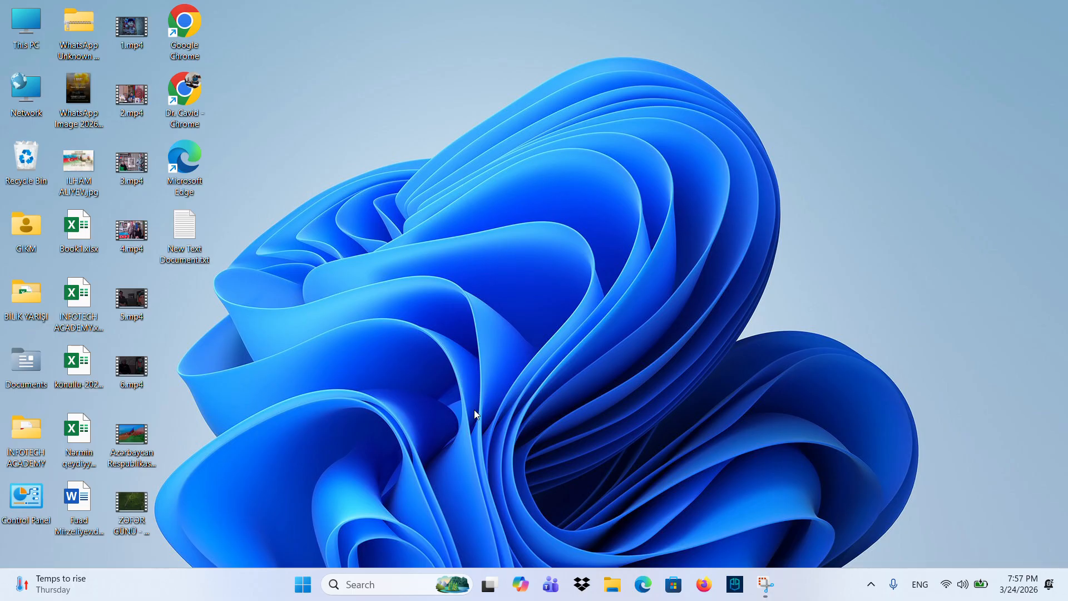
- Launch Microsoft Word from Windows Search using 'ms word' and open the full template gallery
left_click(399, 573)
type("ms ")
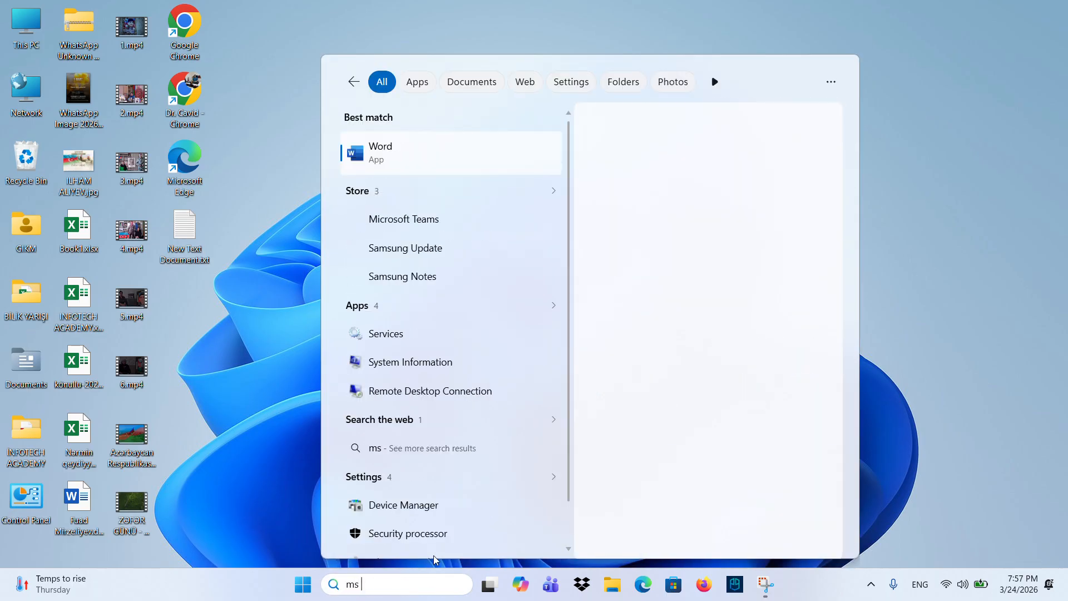
type("word")
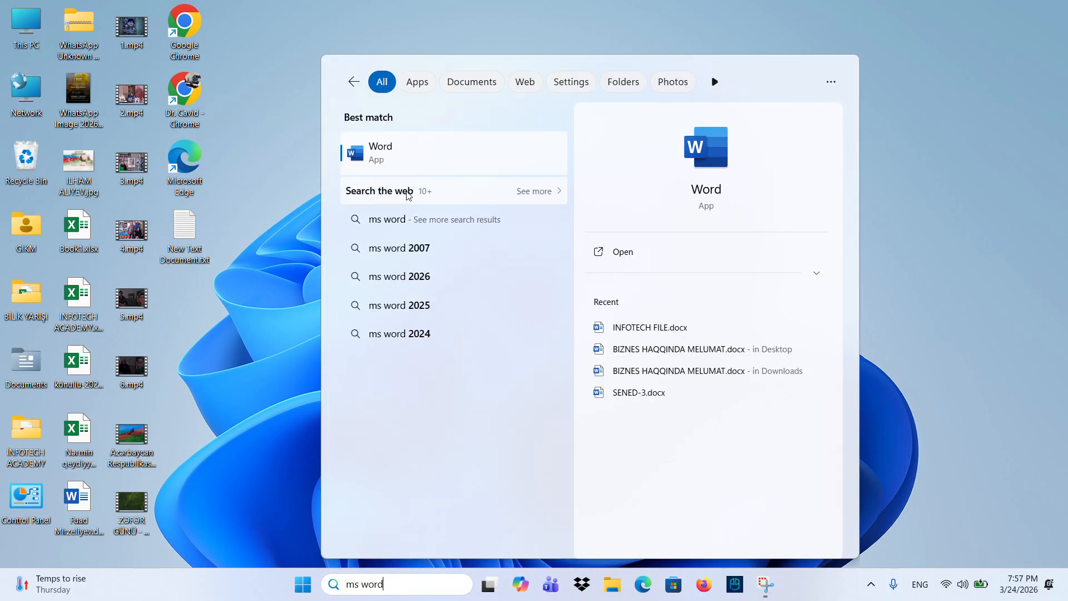
left_click(390, 148)
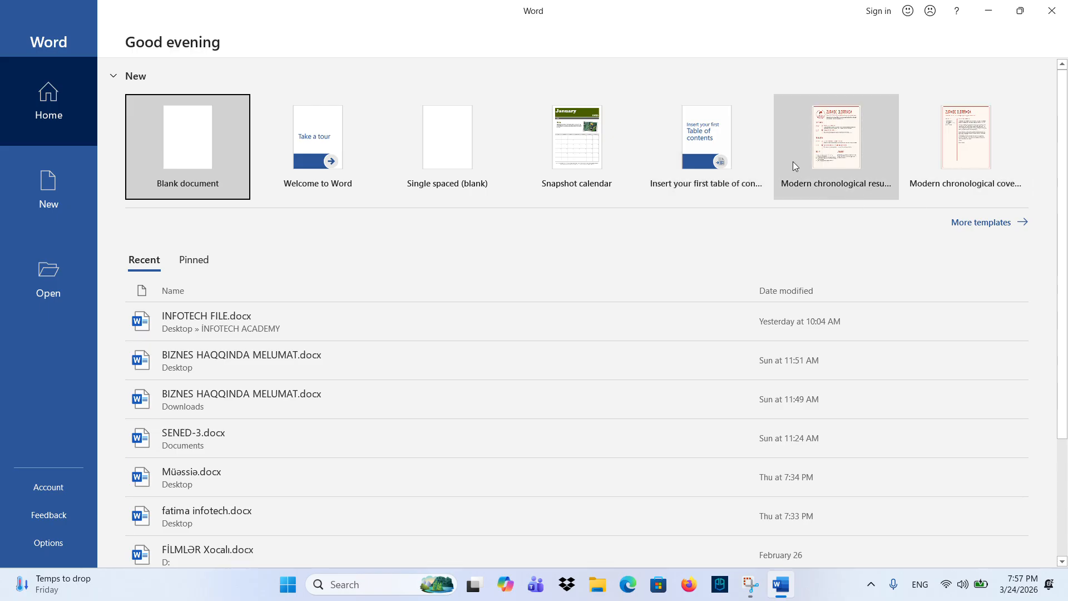
left_click(966, 221)
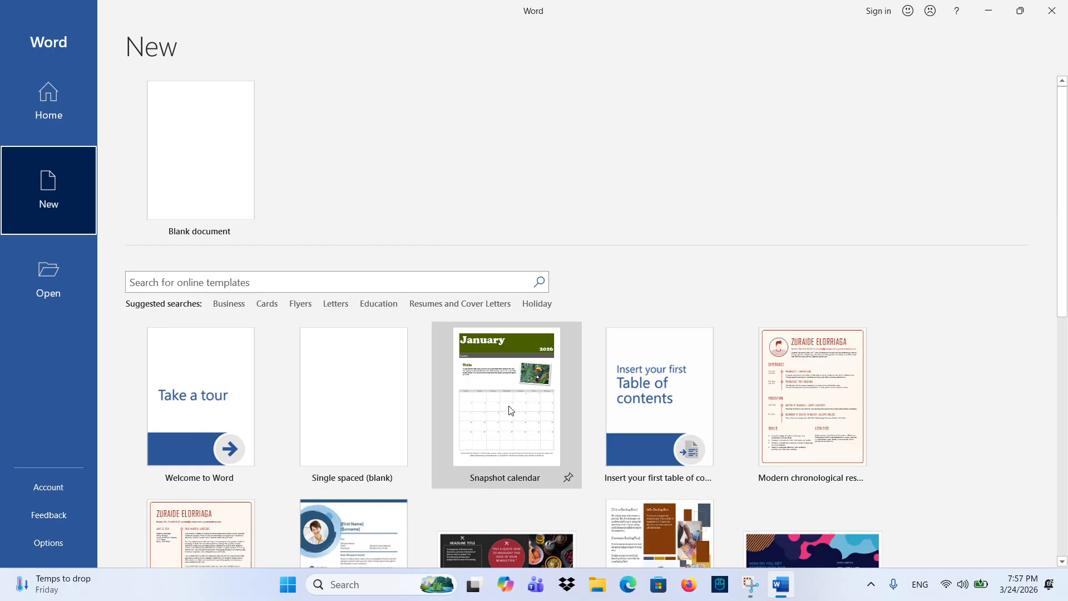
- Scroll the template gallery, go back Home, create a blank document, and minimize Word
scroll(614, 409, "down", 1)
scroll(412, 370, "up", 1)
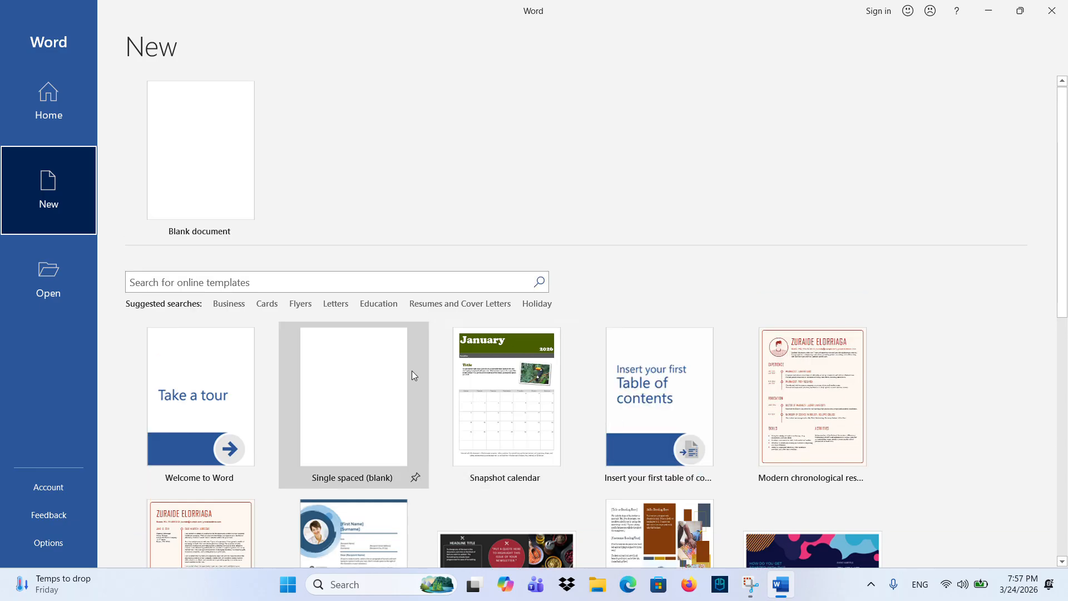
left_click(45, 120)
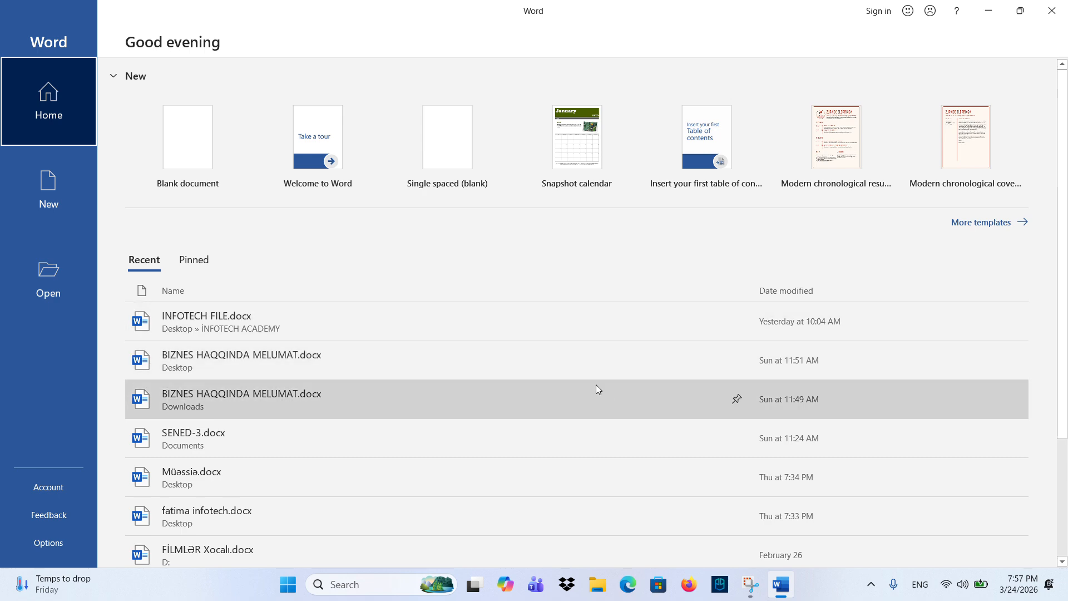
left_click(185, 148)
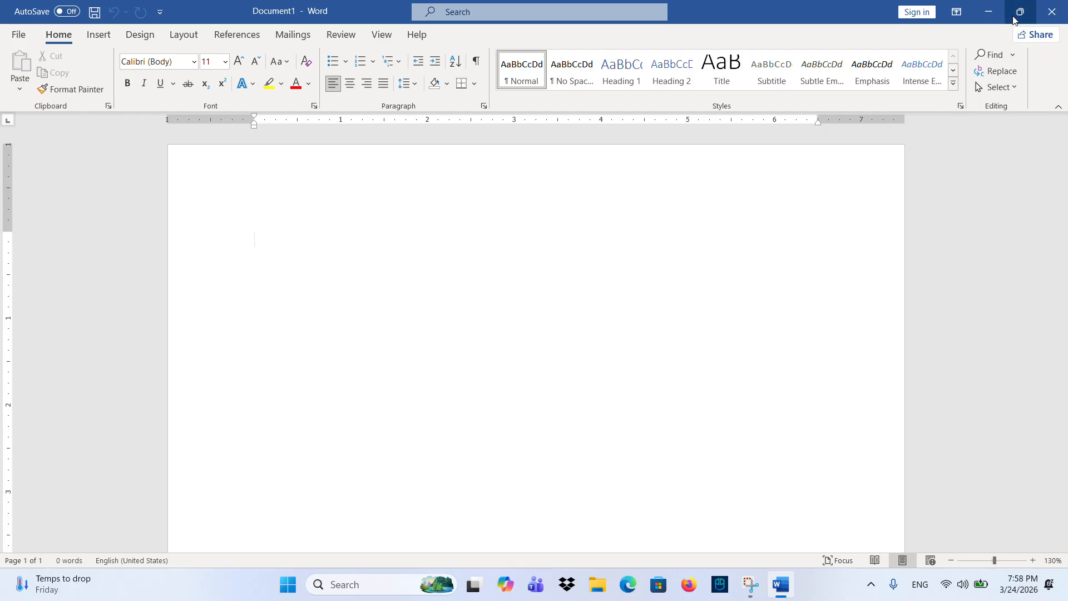
left_click(988, 16)
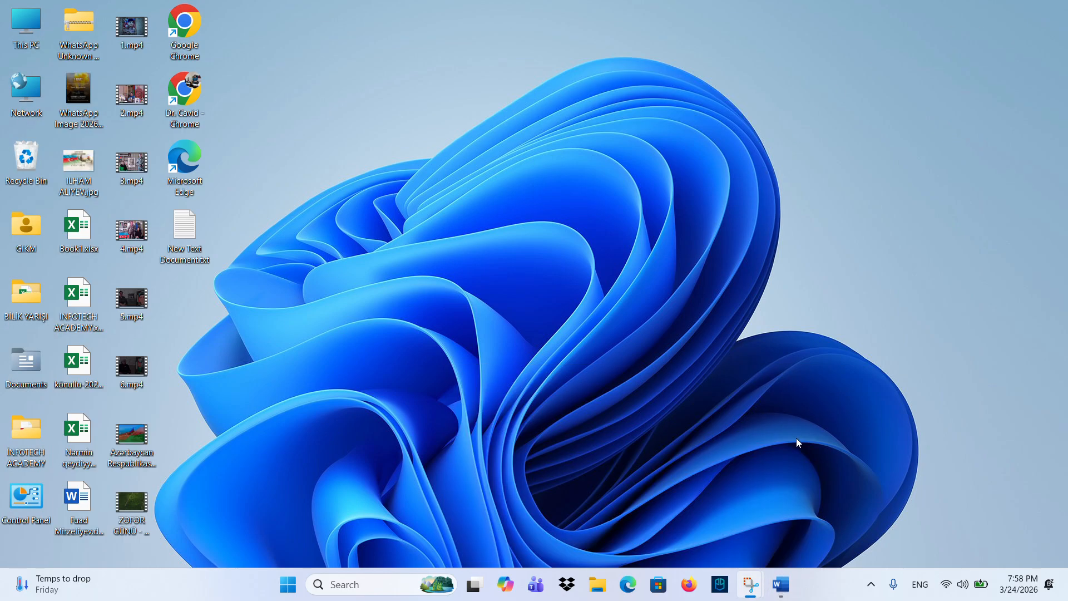
- Restore Word from the taskbar, switch it between floating and maximized twice, then minimize it
left_click(793, 579)
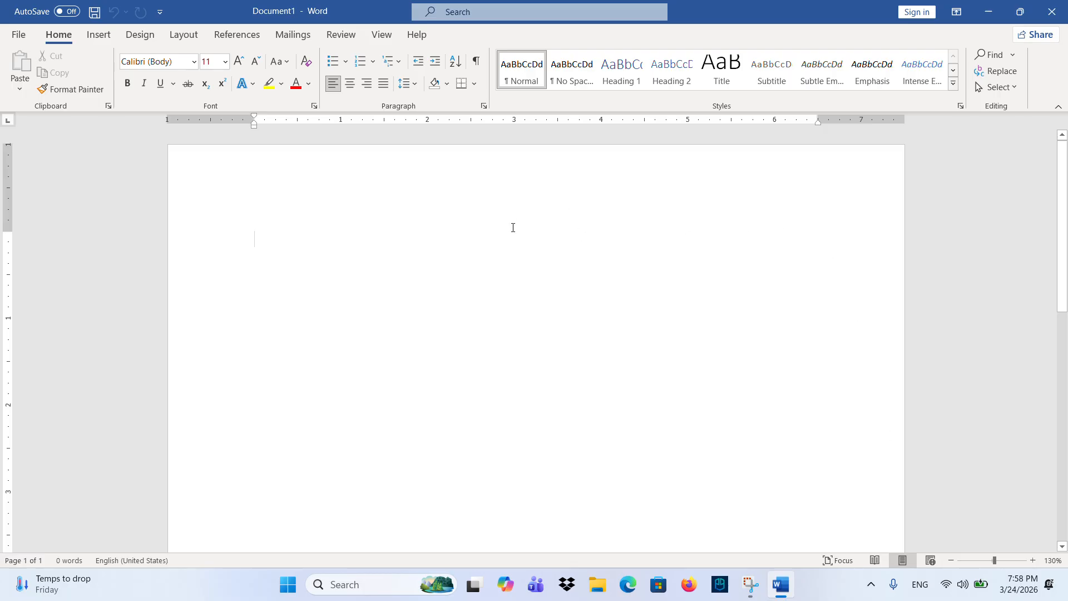
left_click(1020, 11)
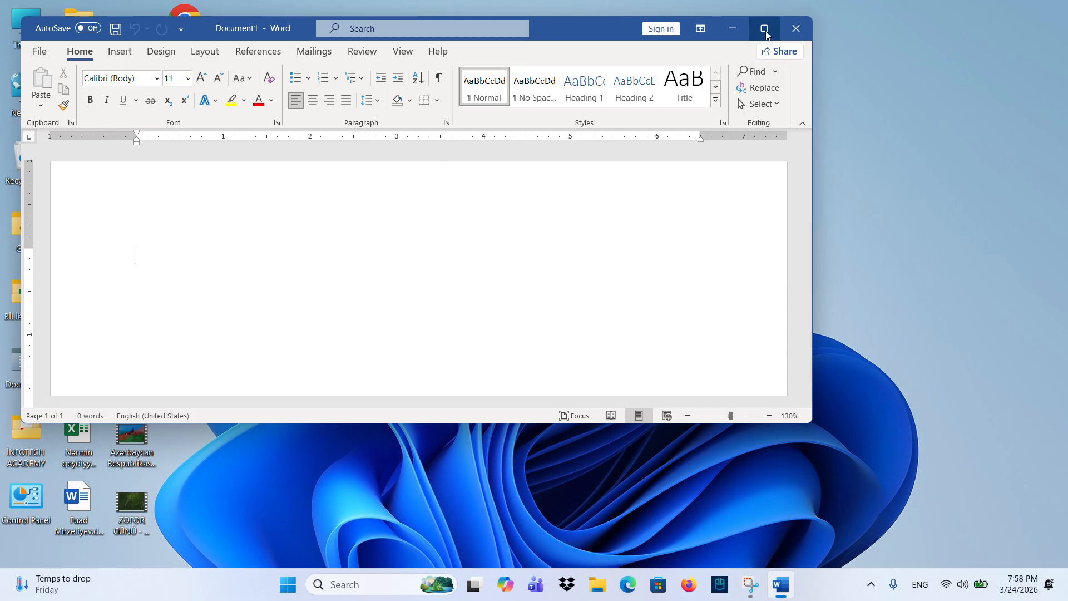
mouse_move(766, 34)
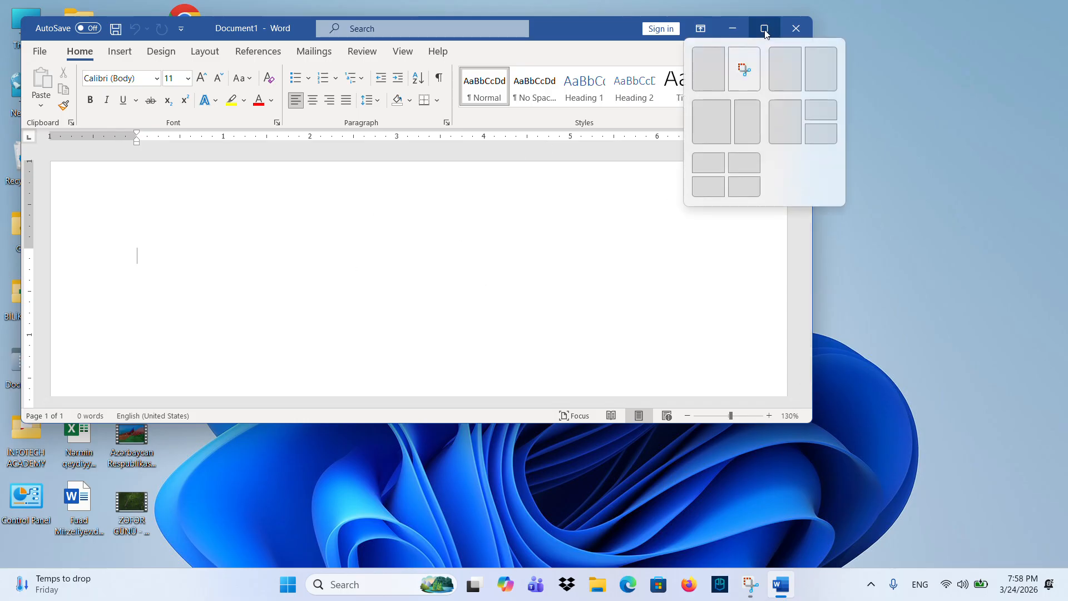
left_click(765, 31)
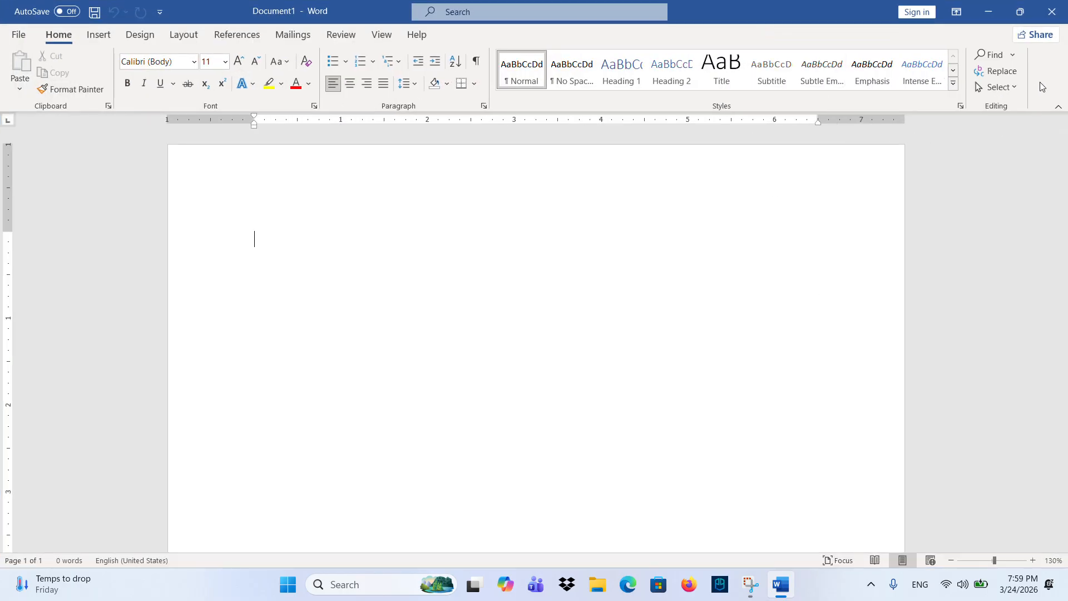
left_click(1016, 19)
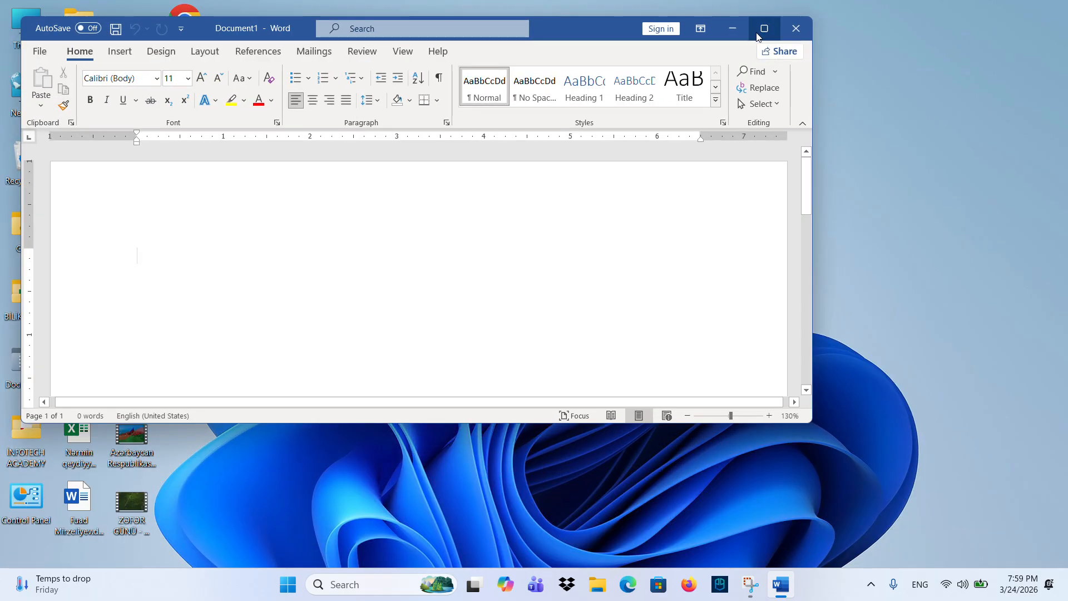
mouse_move(757, 33)
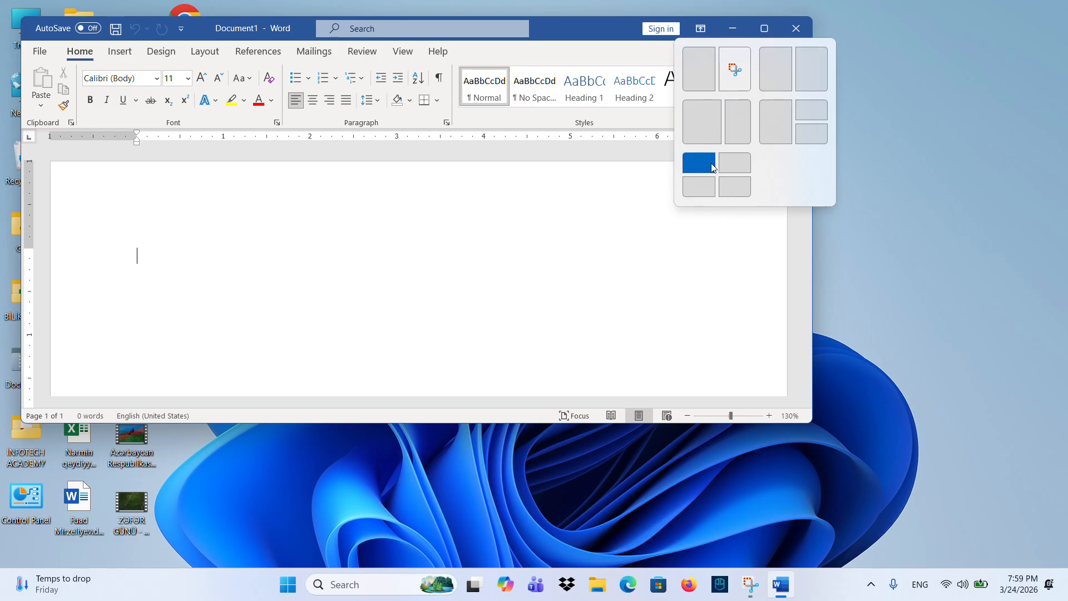
left_click(765, 28)
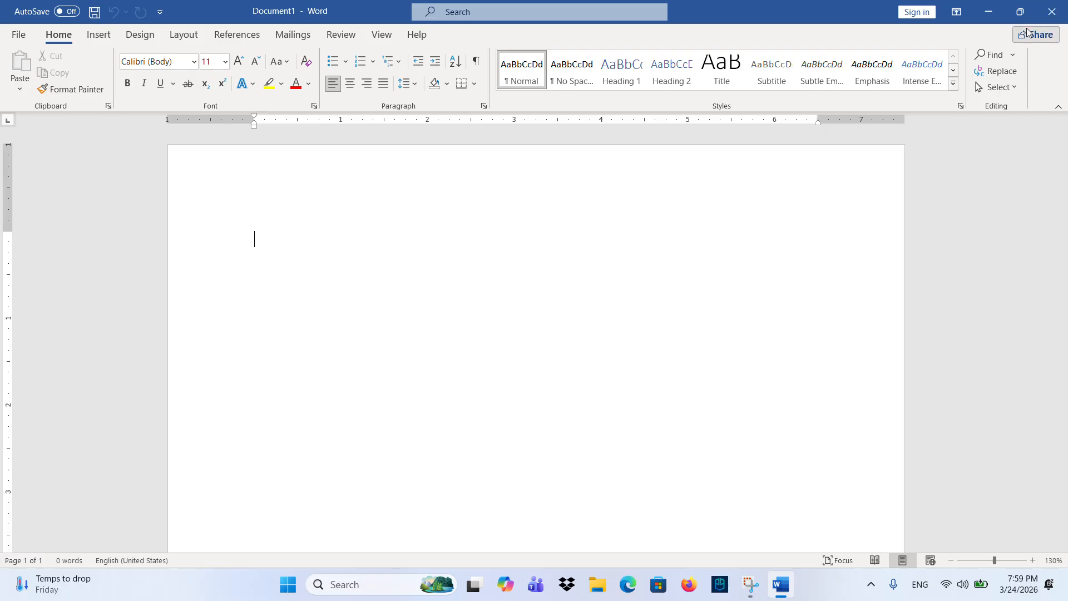
left_click(988, 13)
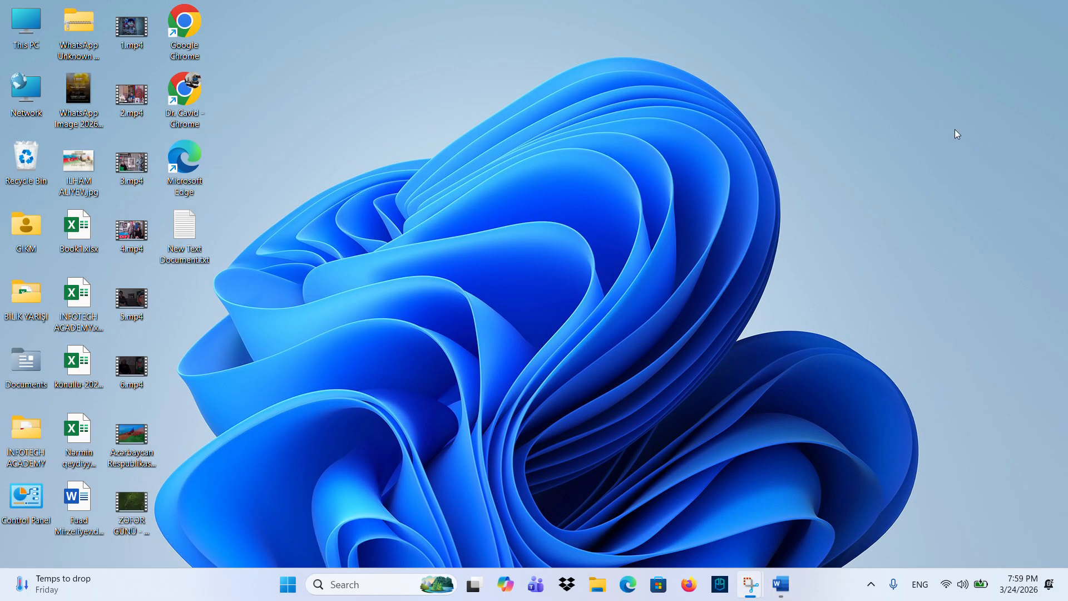
- Toggle the desktop with Win+D, restore and re-maximize Word, then close it
left_click(781, 584)
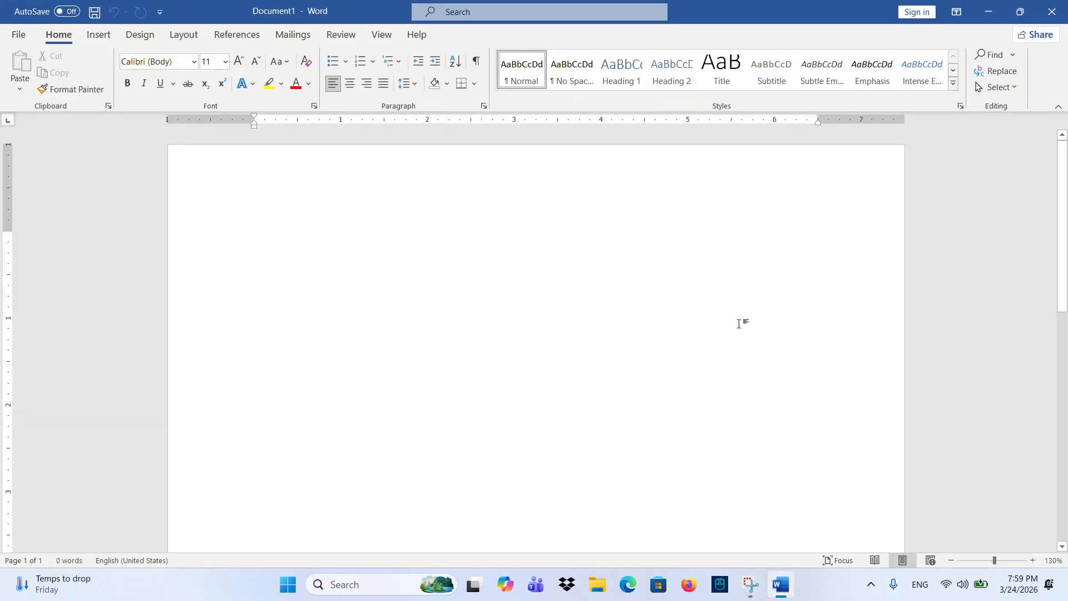
key("super+d")
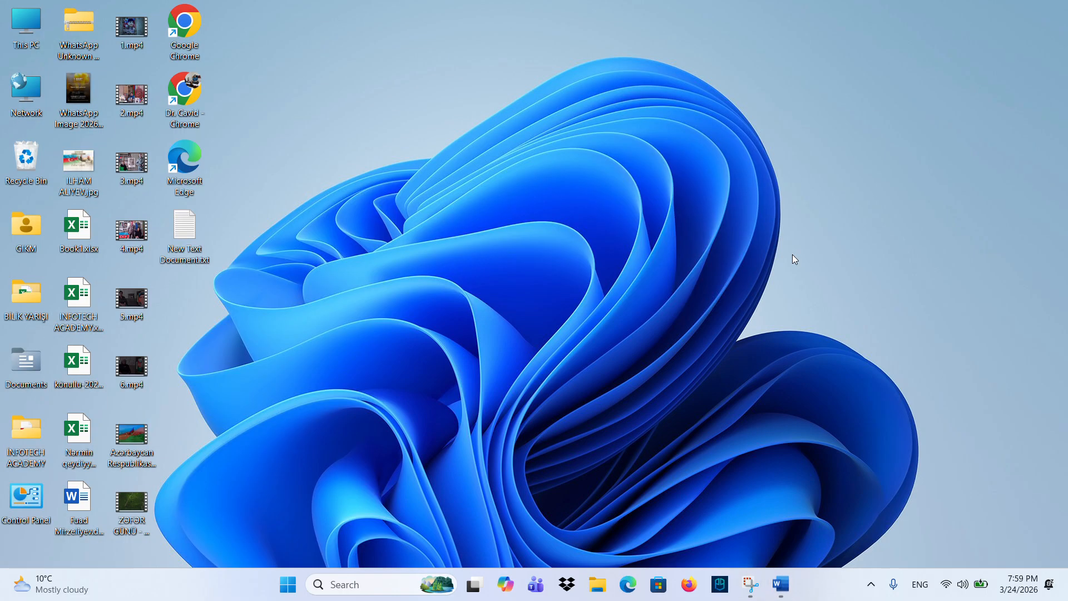
key("super+d")
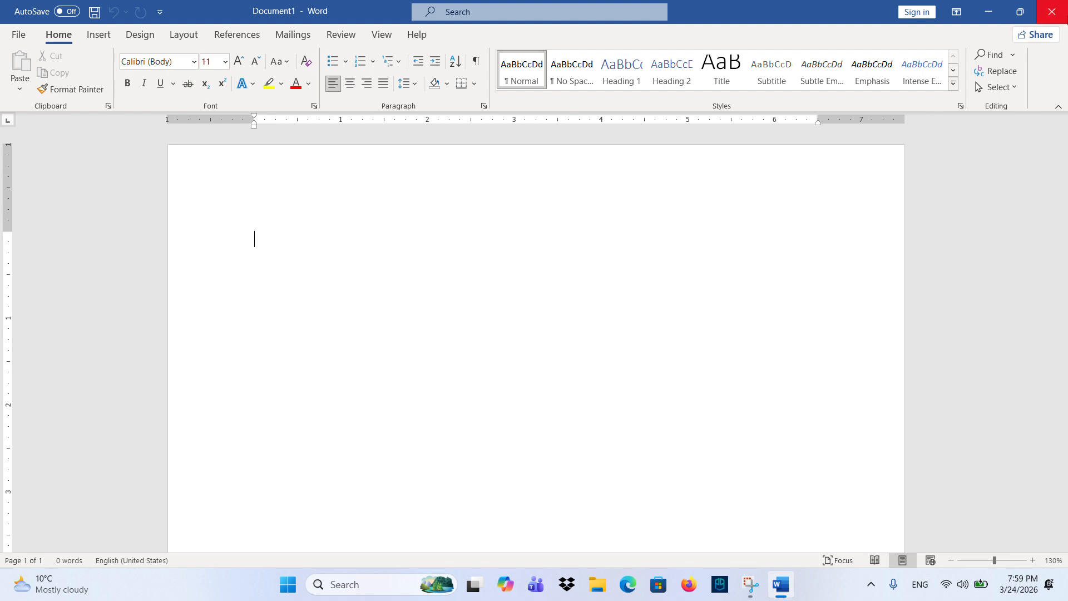
left_click(1020, 12)
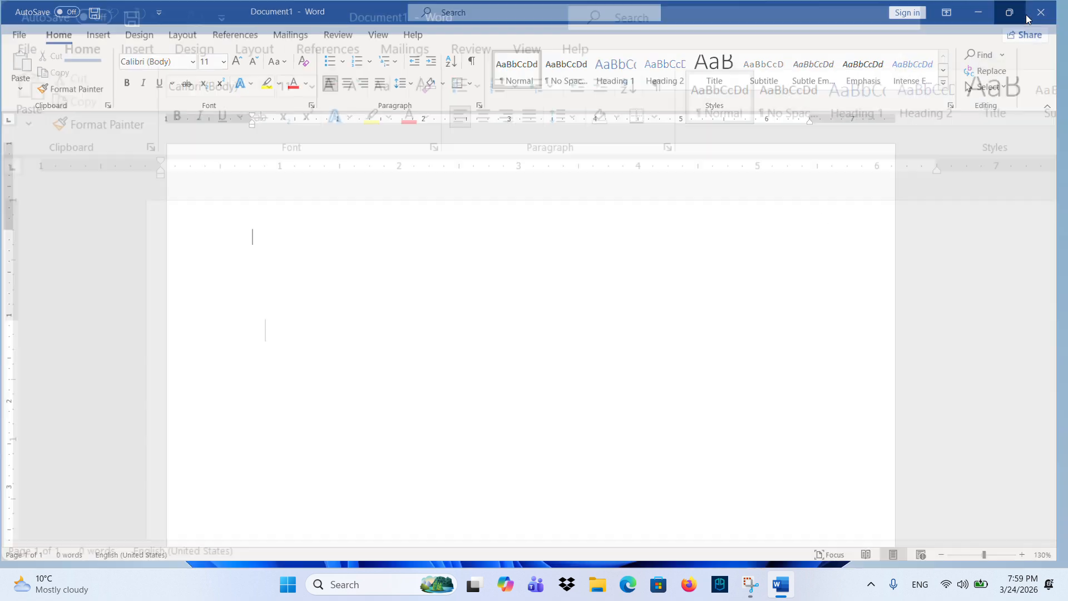
left_click(770, 34)
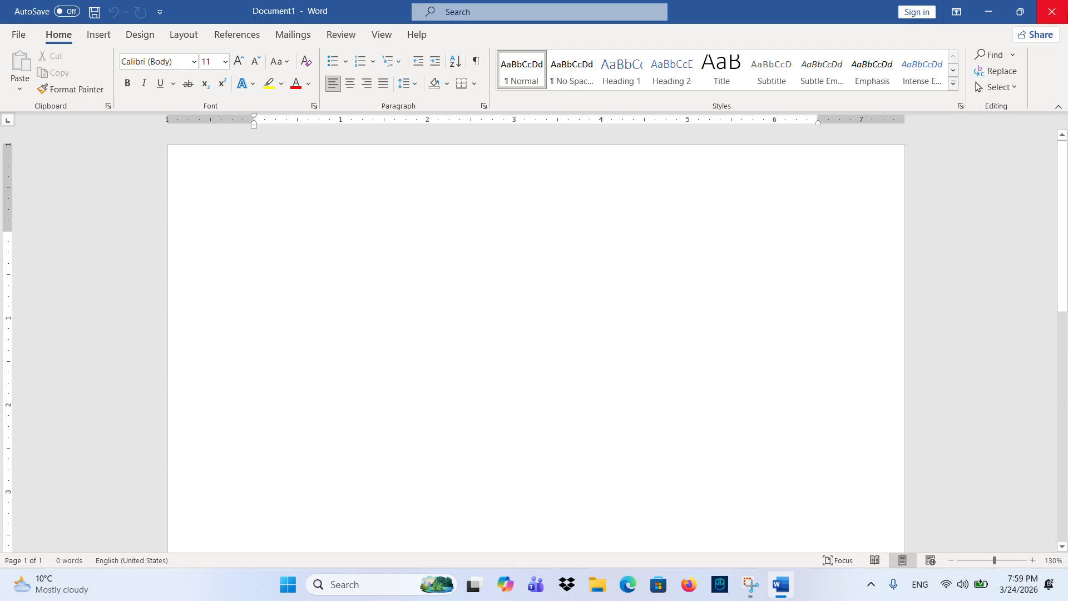
left_click(1048, 13)
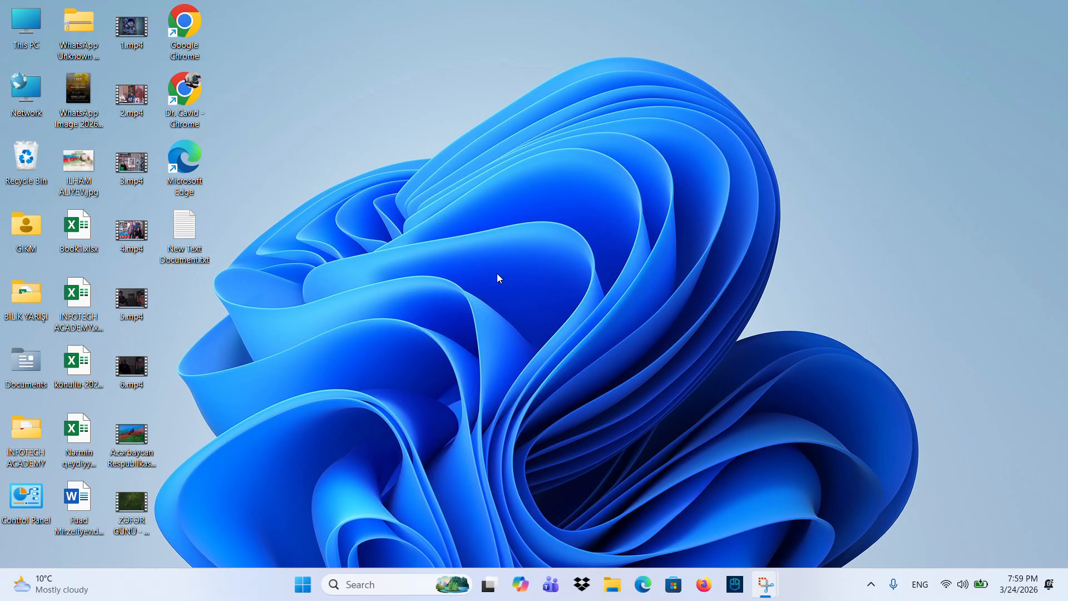
- Relaunch Word with a new blank document and browse the ribbon from Insert through View
left_click(361, 584)
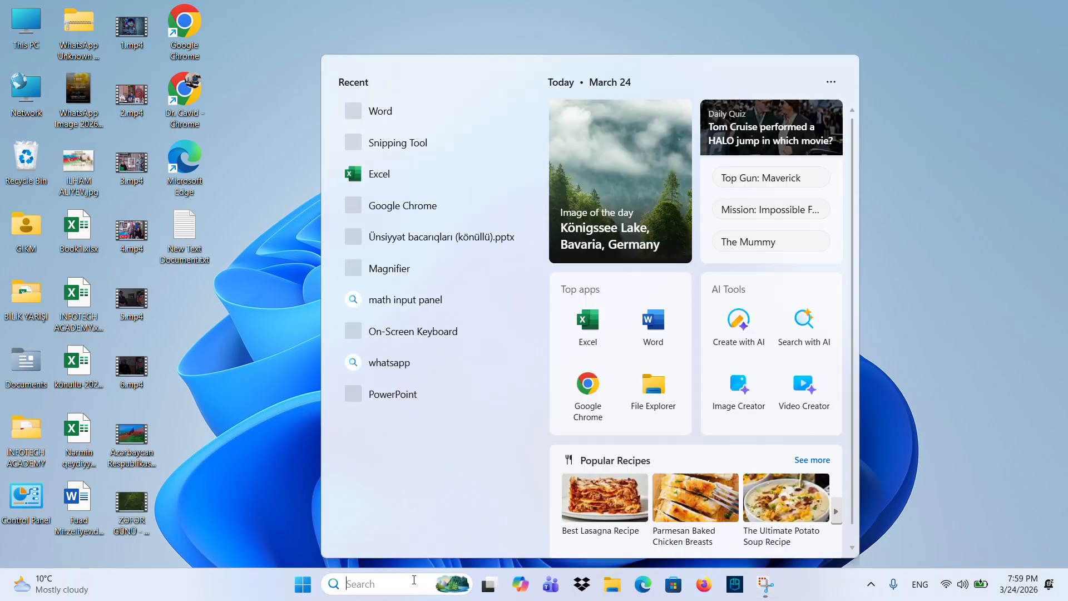
left_click(399, 113)
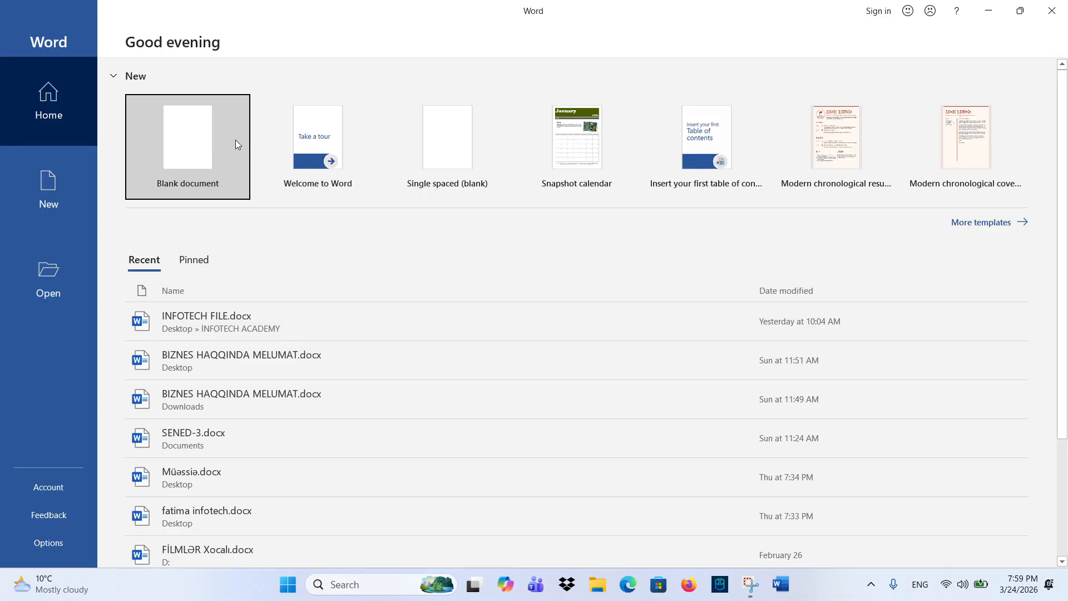
left_click(233, 140)
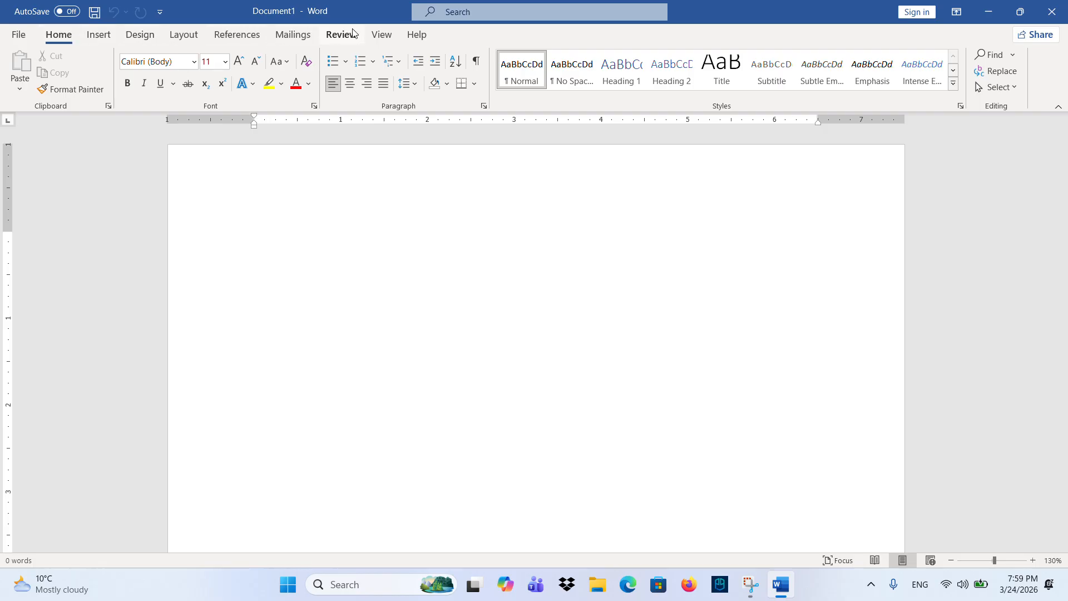
left_click(99, 36)
left_click(137, 36)
left_click(183, 35)
left_click(237, 35)
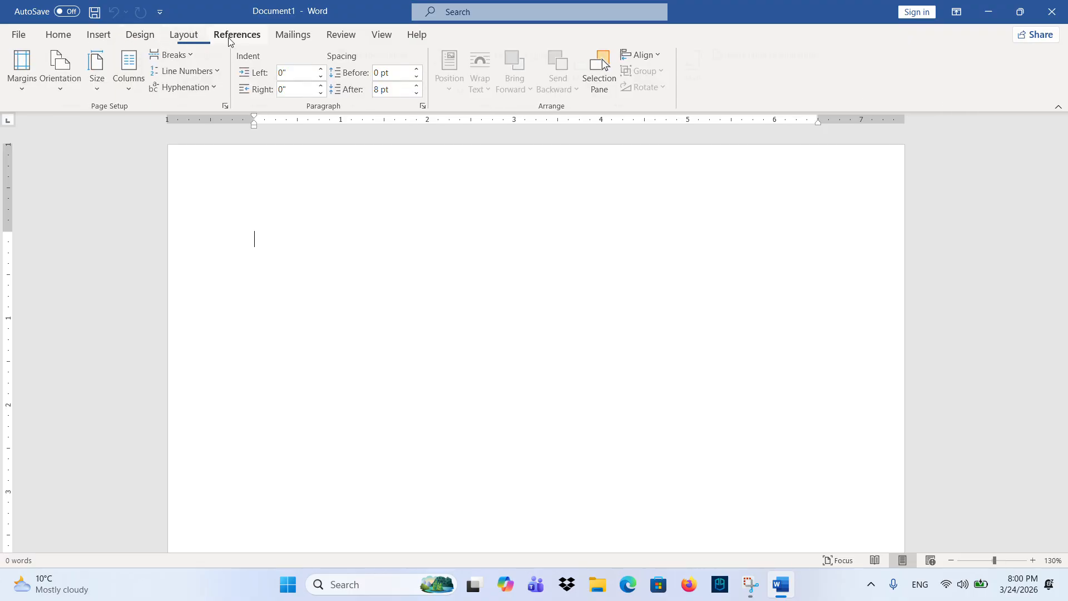
left_click(295, 35)
left_click(341, 34)
left_click(382, 35)
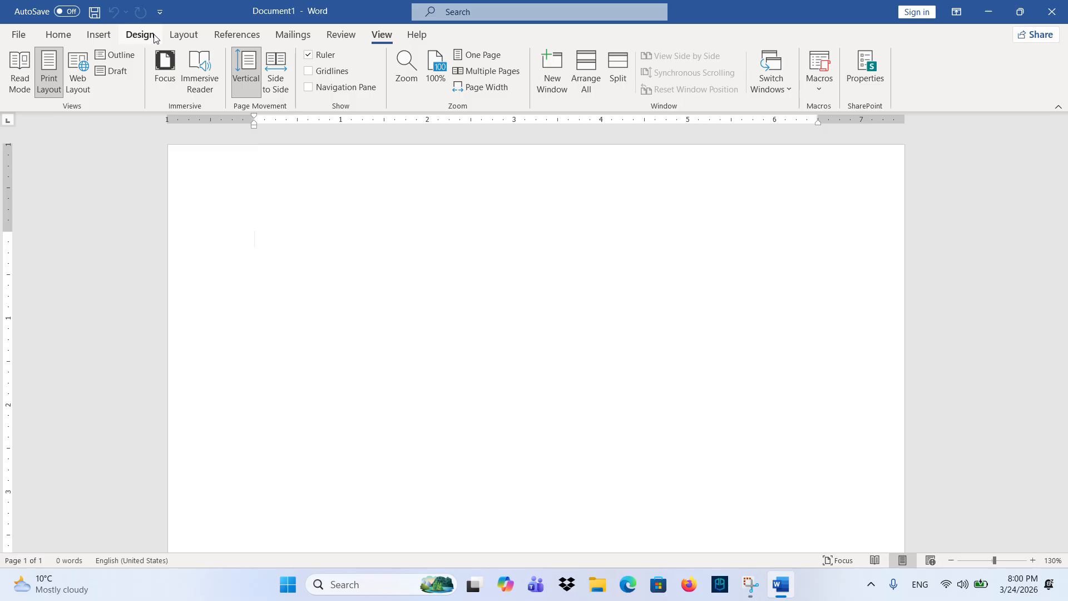
- Revisit the Layout, Design, Home and Insert ribbon tabs, ending on View
left_click(183, 34)
left_click(142, 35)
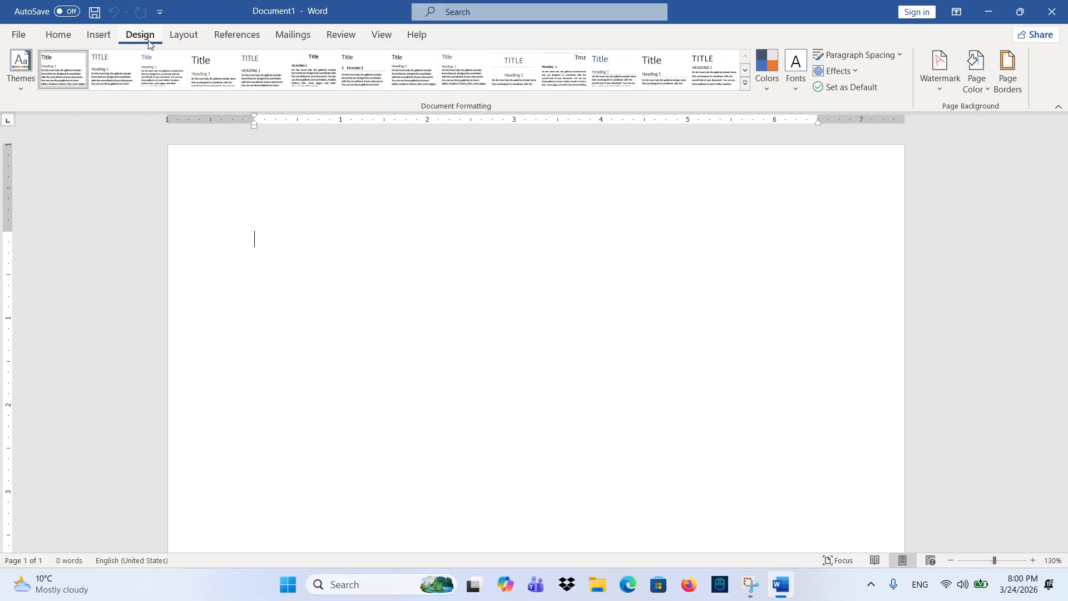
left_click(59, 36)
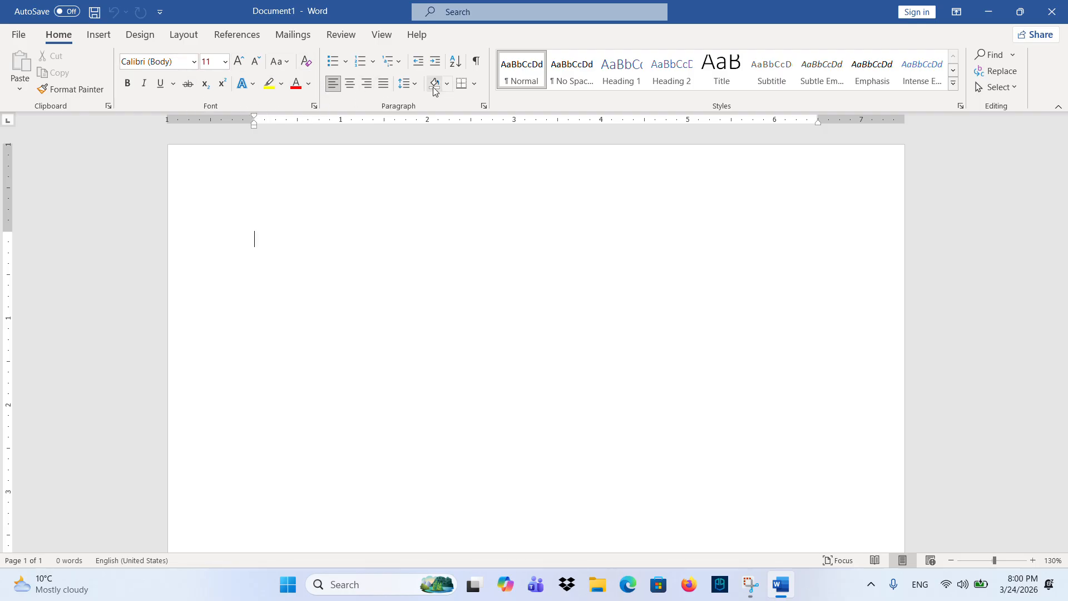
left_click(98, 34)
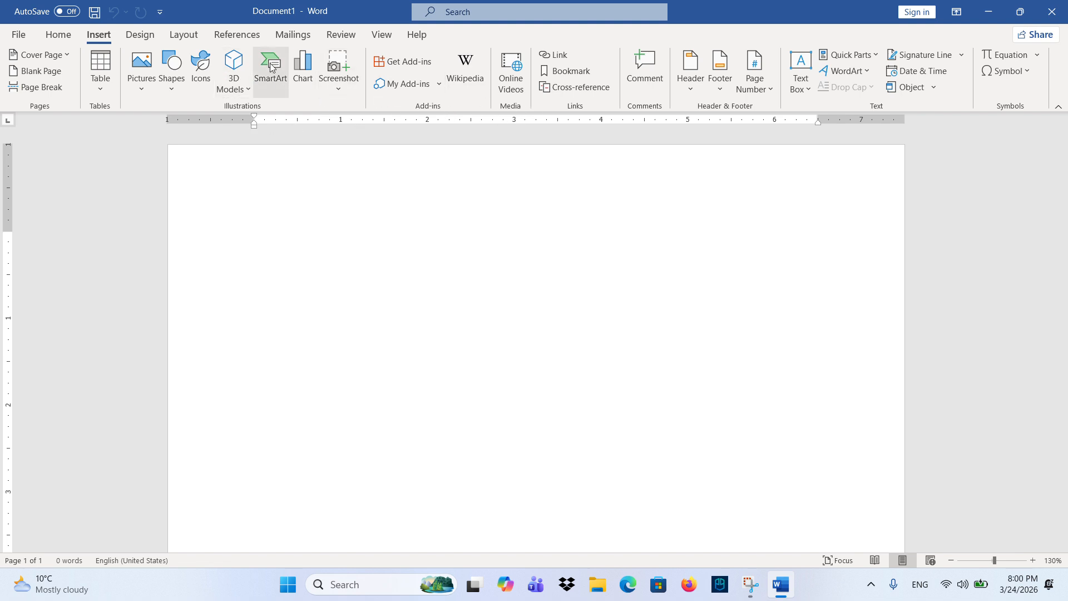
left_click(55, 35)
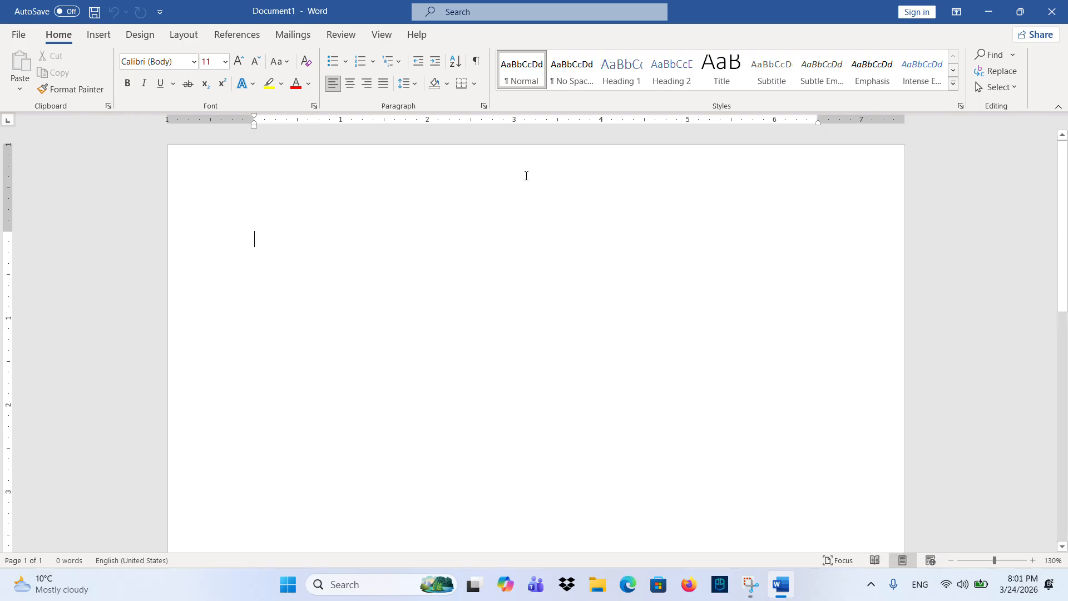
left_click(381, 35)
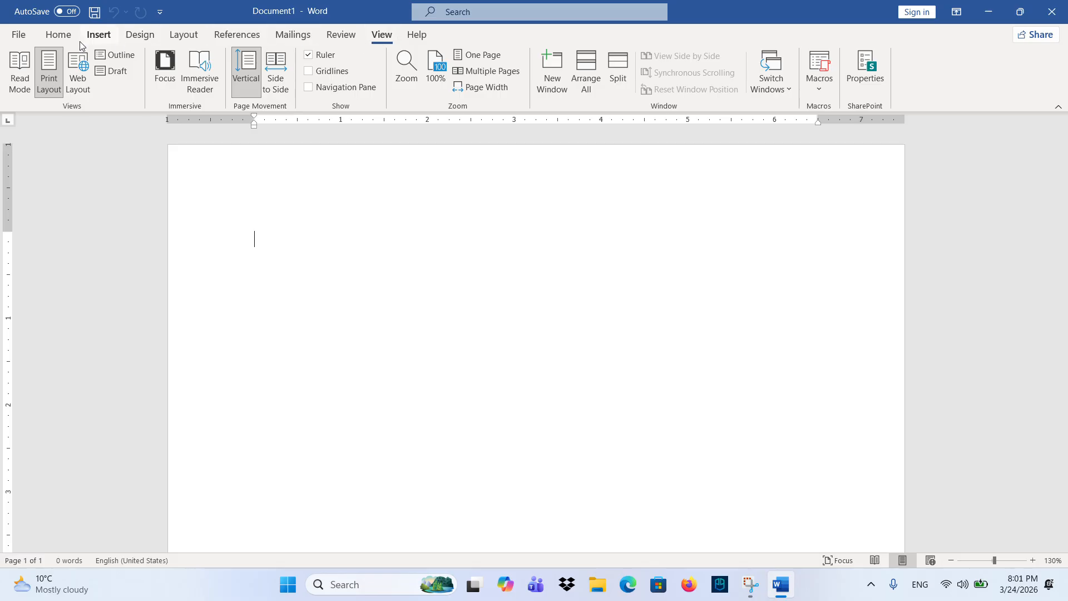
- Zoom the page to maximum, step it back down, and leave it at 100%
left_click(56, 36)
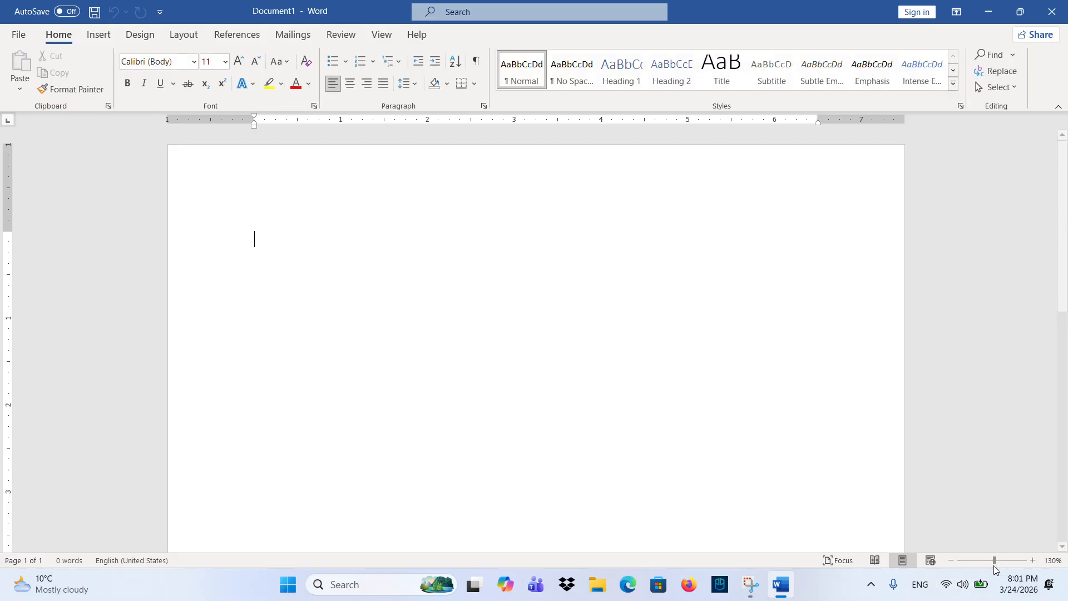
left_click(1027, 562)
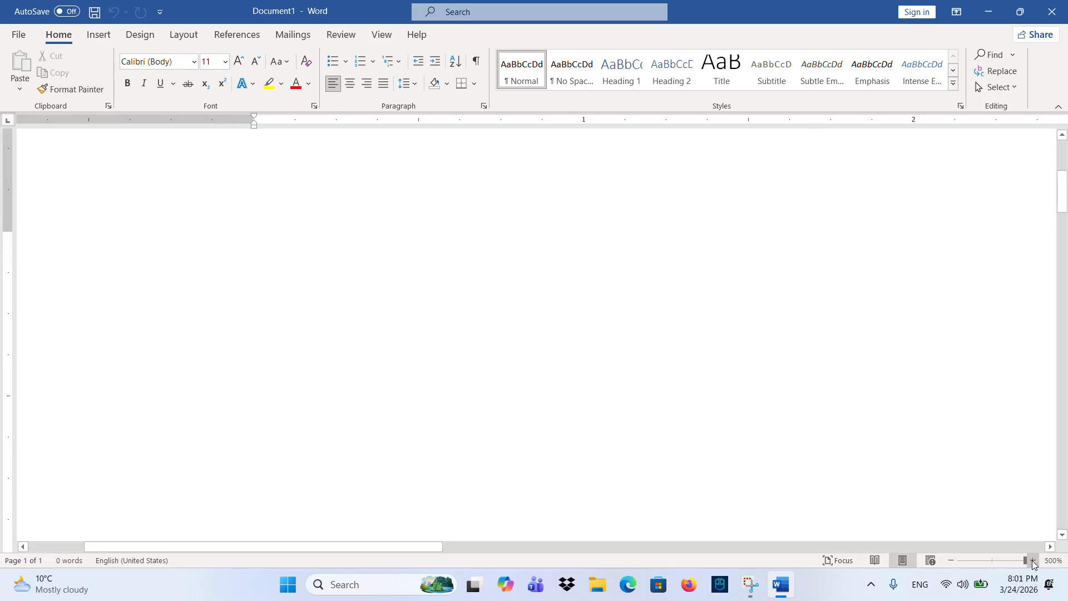
left_click(953, 560)
left_click(953, 560)
left_click(953, 560)
left_click(953, 560)
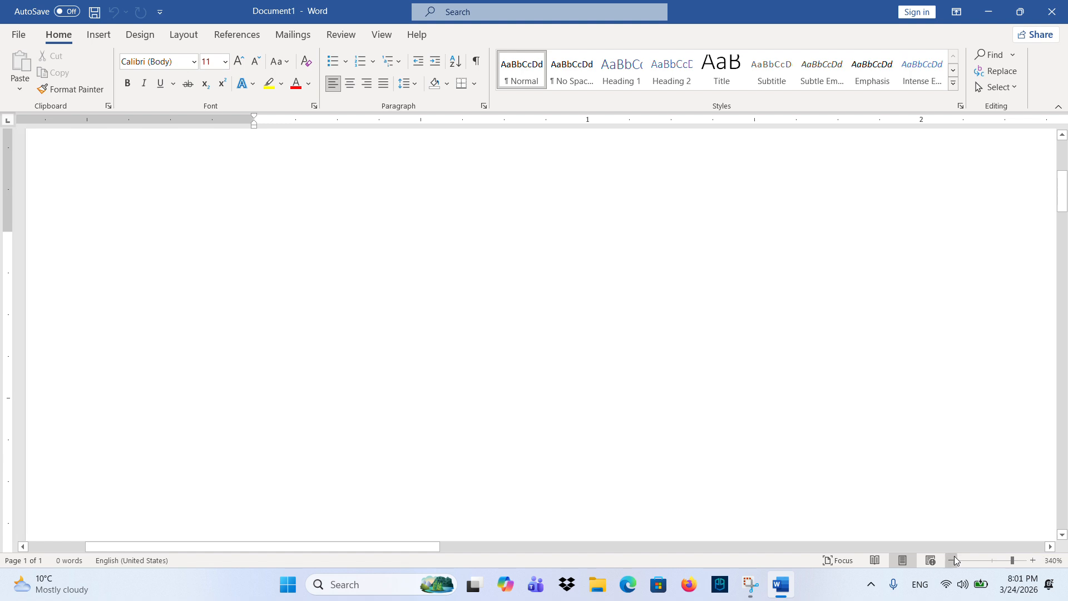
left_click(953, 560)
left_click(952, 561)
left_click(952, 560)
left_click(953, 560)
left_click(953, 561)
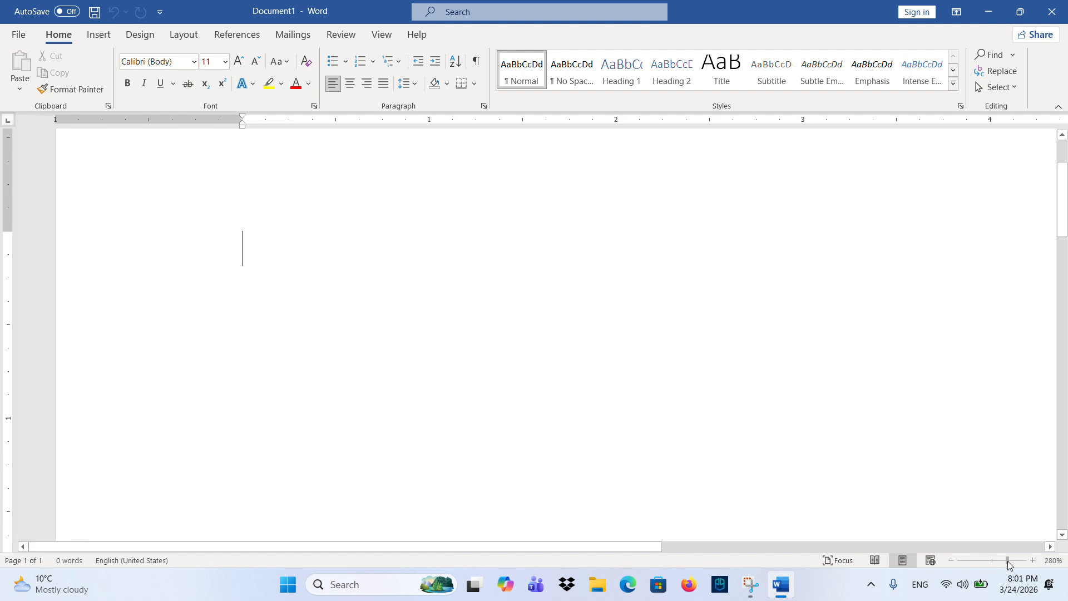
left_click_drag(1007, 561, 993, 561)
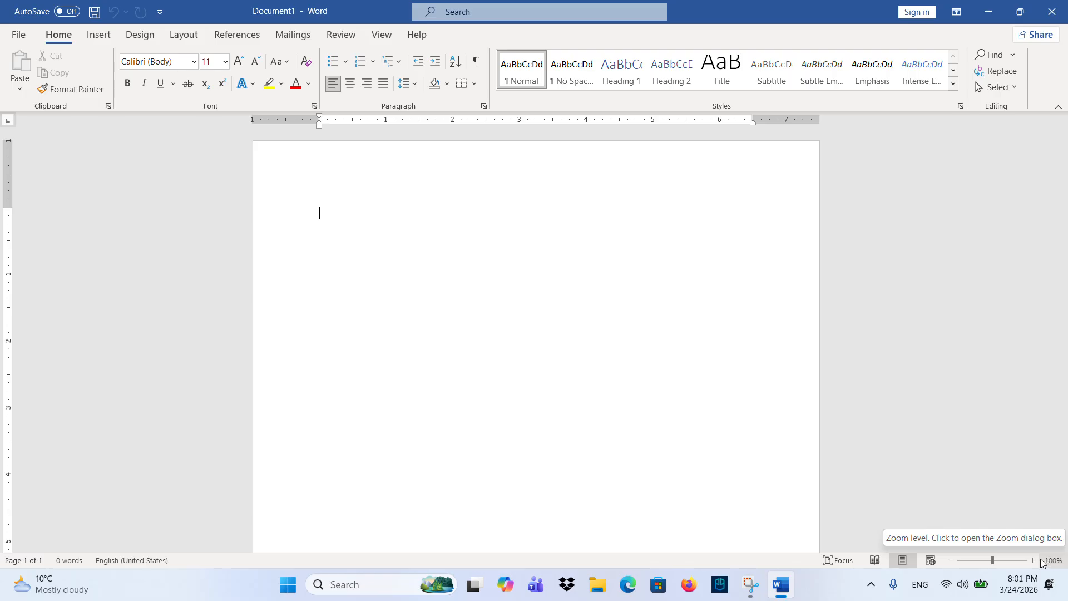
mouse_move(993, 559)
left_mouse_down()
mouse_move(1030, 561)
mouse_move(942, 558)
mouse_move(993, 549)
left_mouse_up()
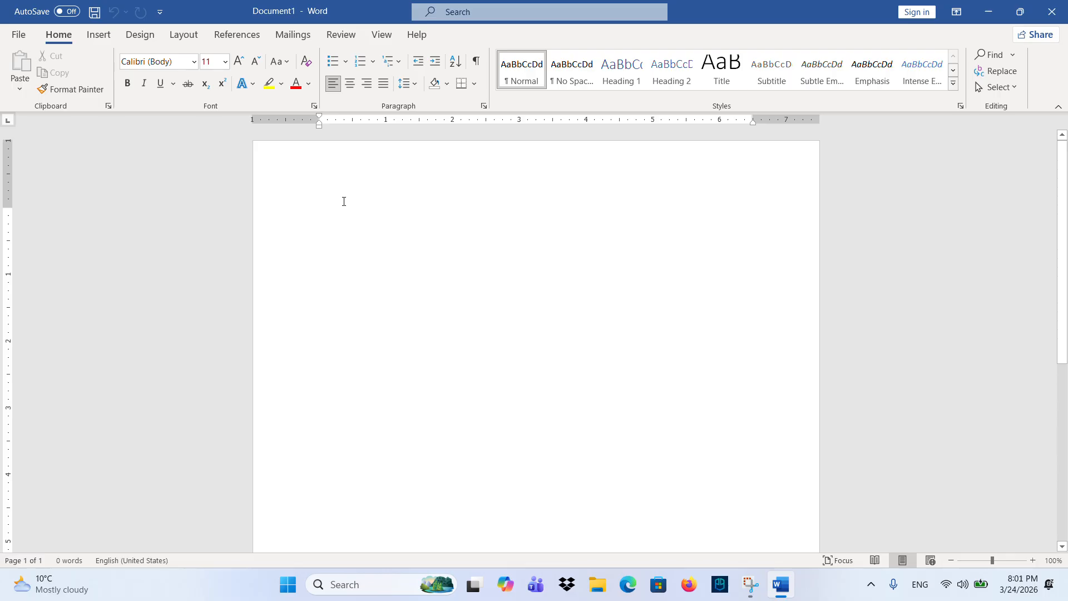
left_click(371, 589)
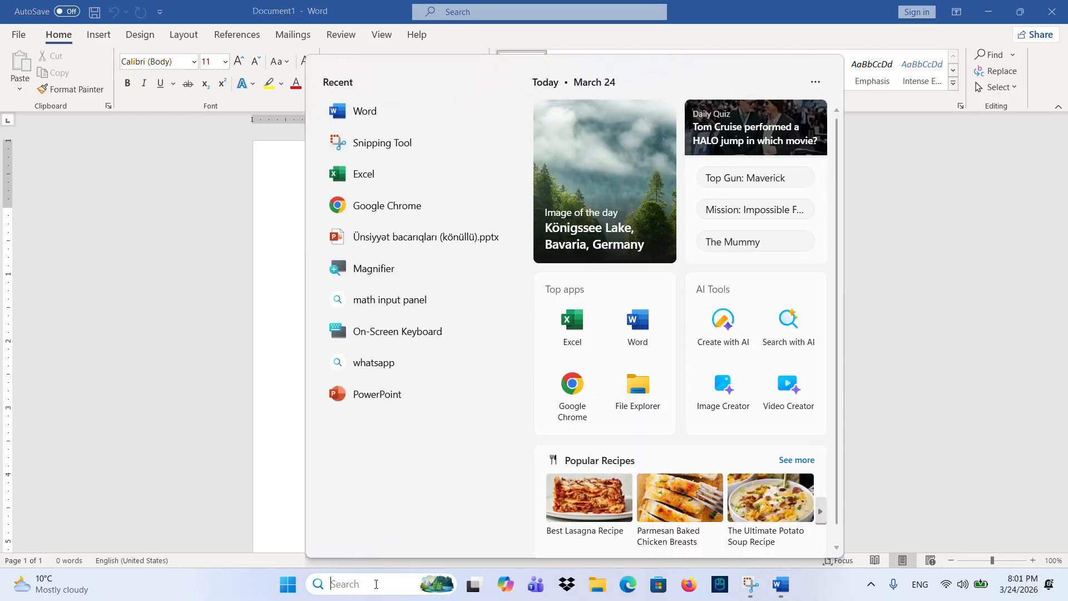
- Launch Chrome, search 'biznes haqqinda melumat', and open the Banco.az business-plan article
type("goog")
left_click(443, 147)
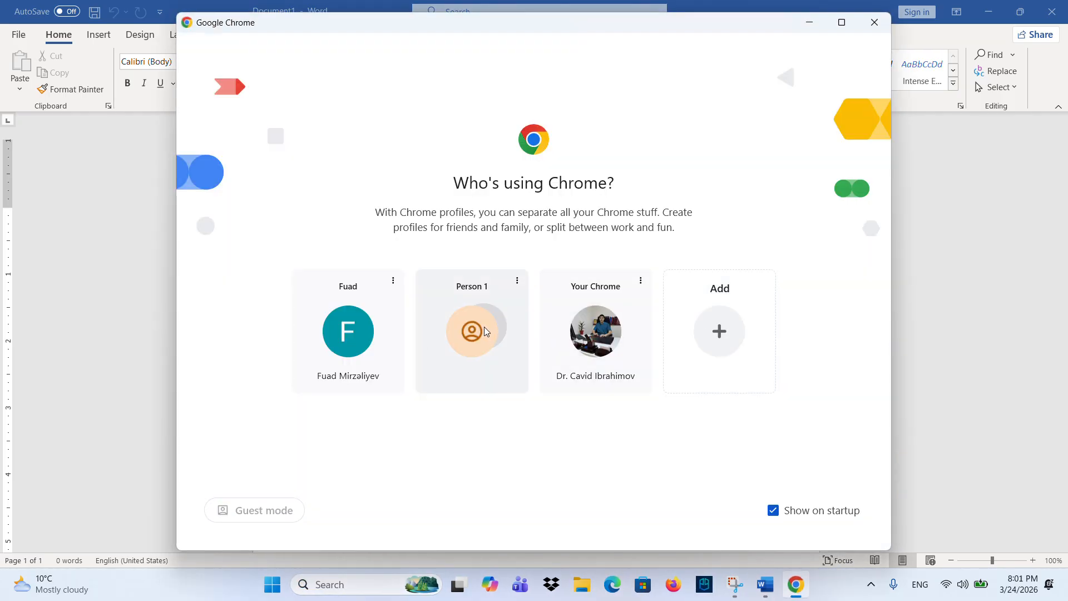
left_click(485, 325)
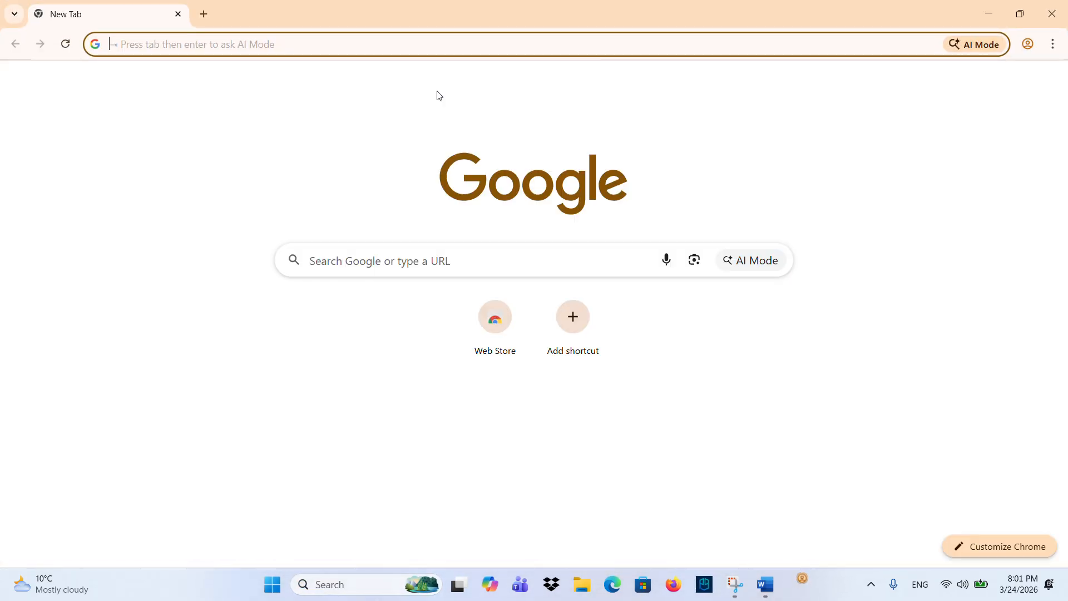
type("biznes ha")
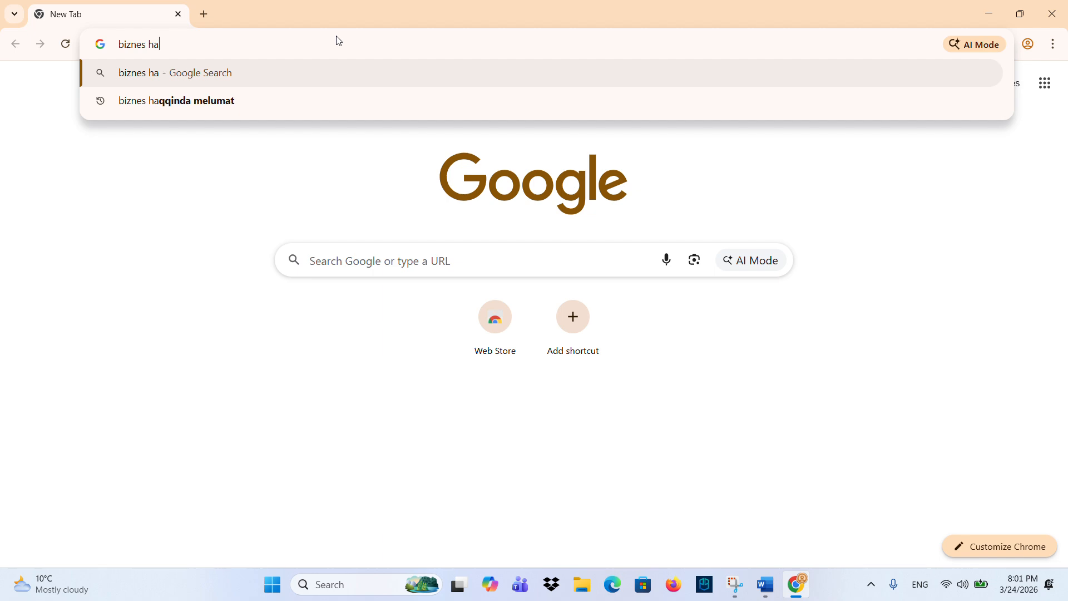
type("qqinda melumat")
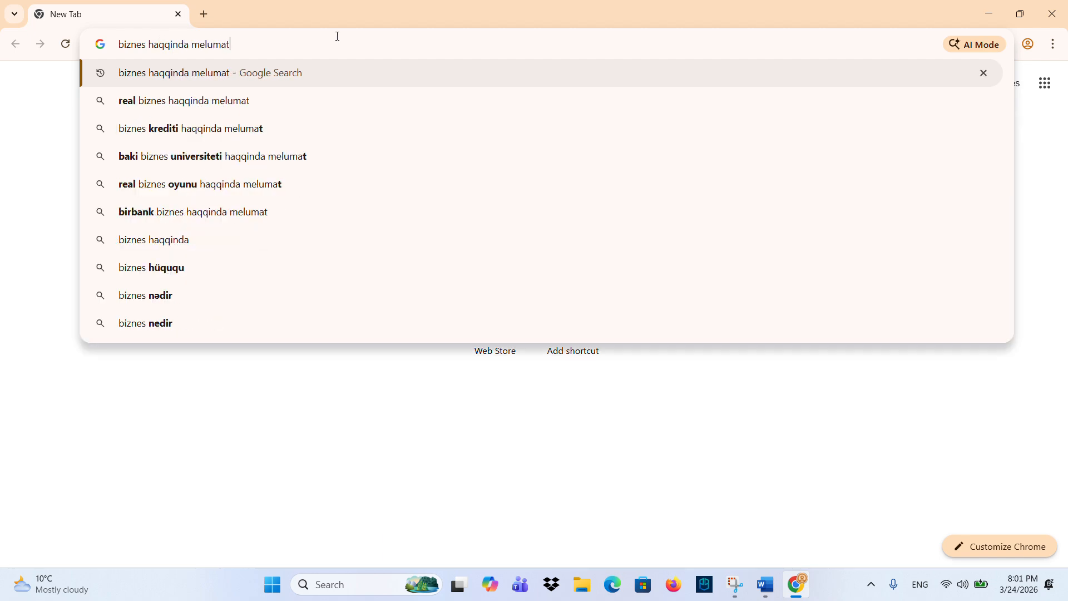
key("Return")
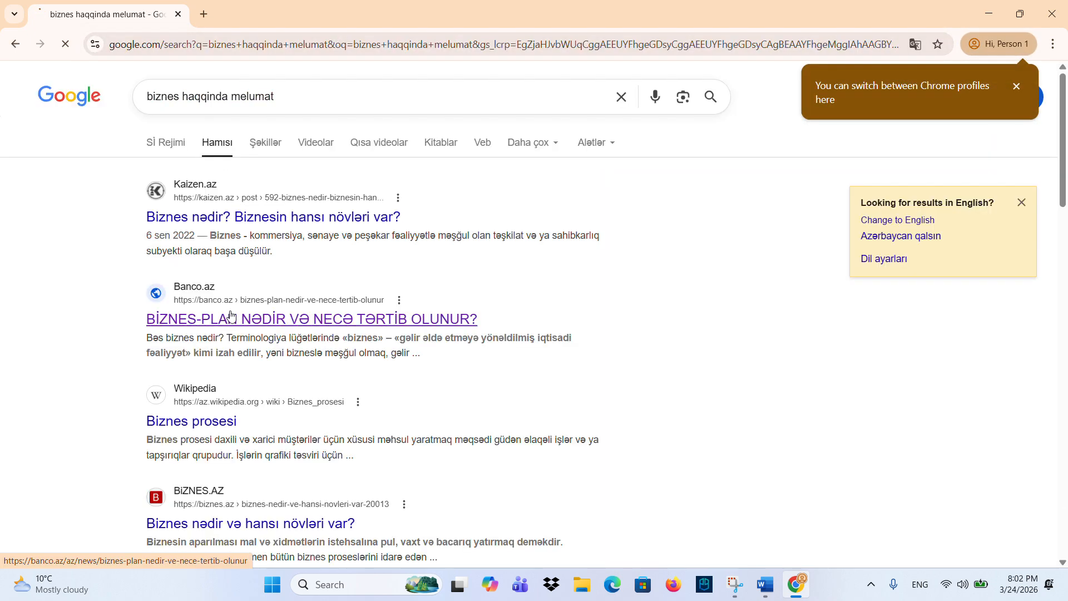
left_click(232, 315)
- Copy the article's opening paragraphs and minimize Chrome
scroll(365, 402, "down", 10)
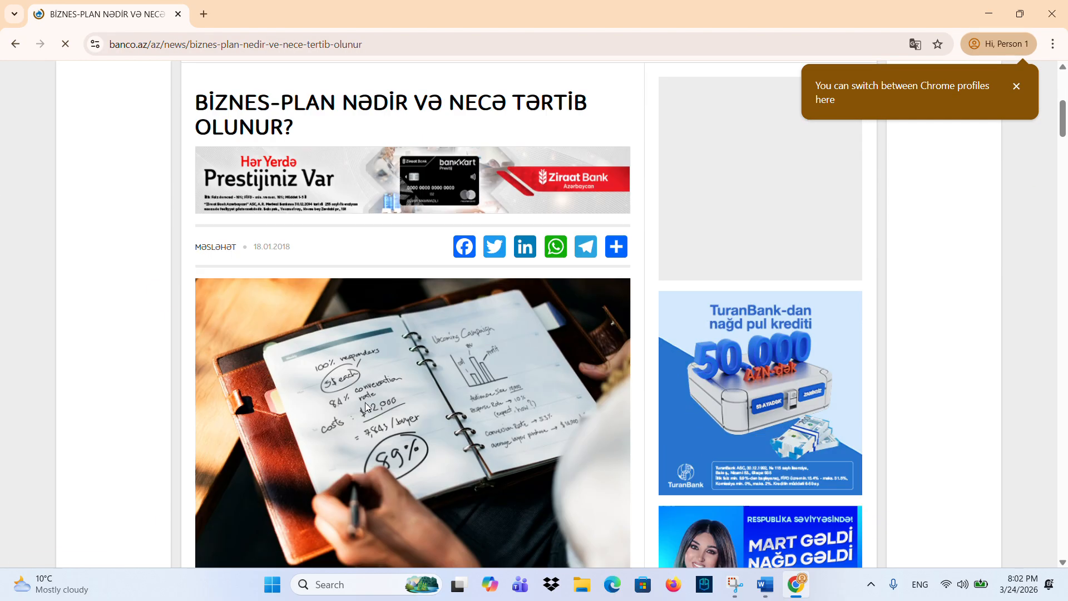
scroll(276, 413, "down", 3)
left_click_drag(194, 299, 389, 559)
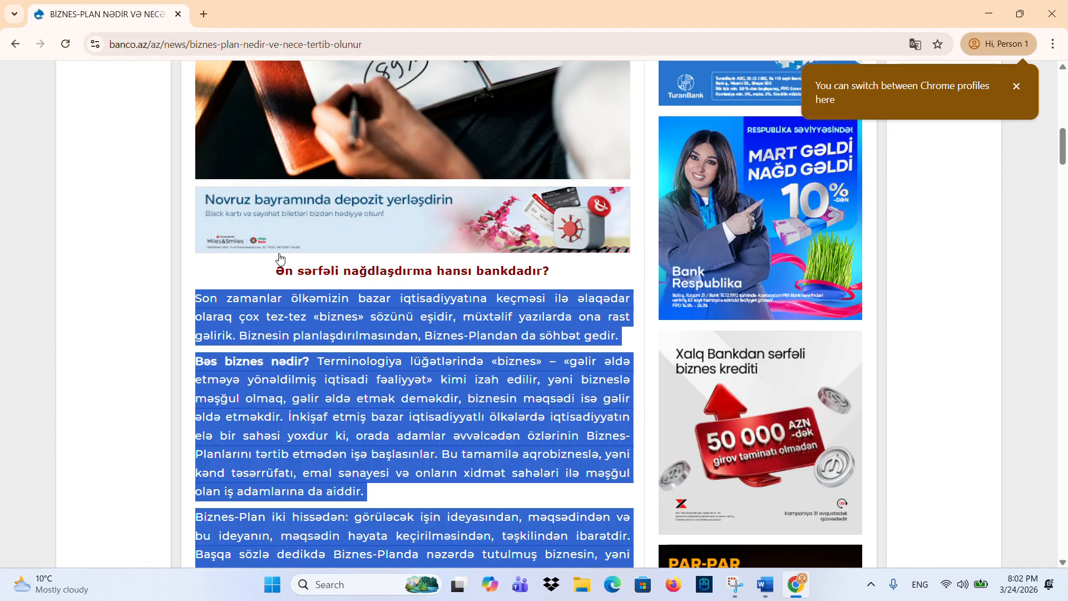
left_click(210, 311)
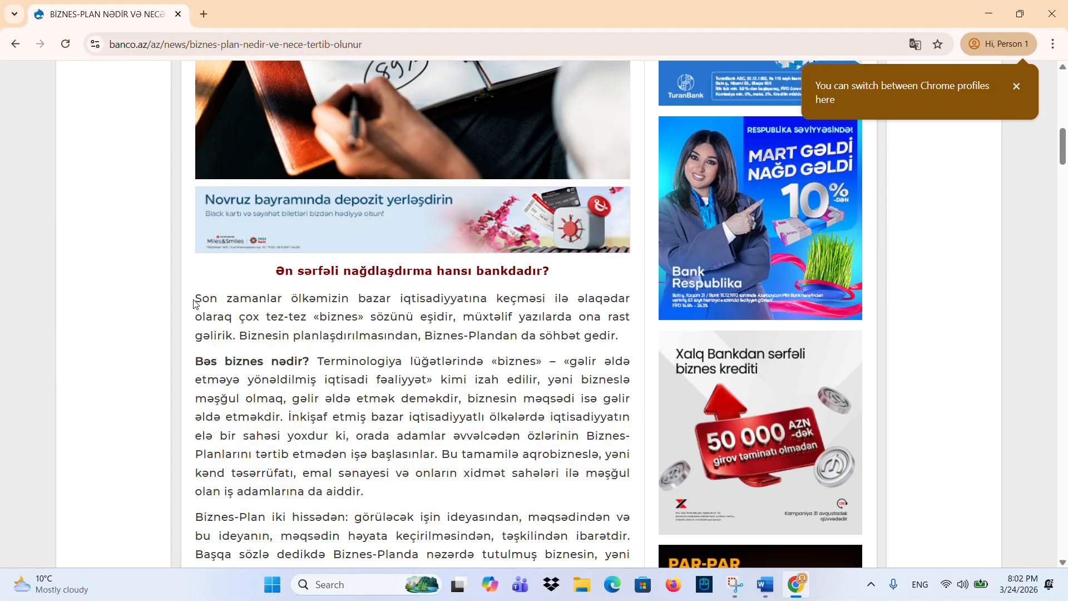
left_click_drag(195, 302, 466, 131)
right_click(462, 138)
left_click(490, 148)
scroll(409, 151, "up", 1)
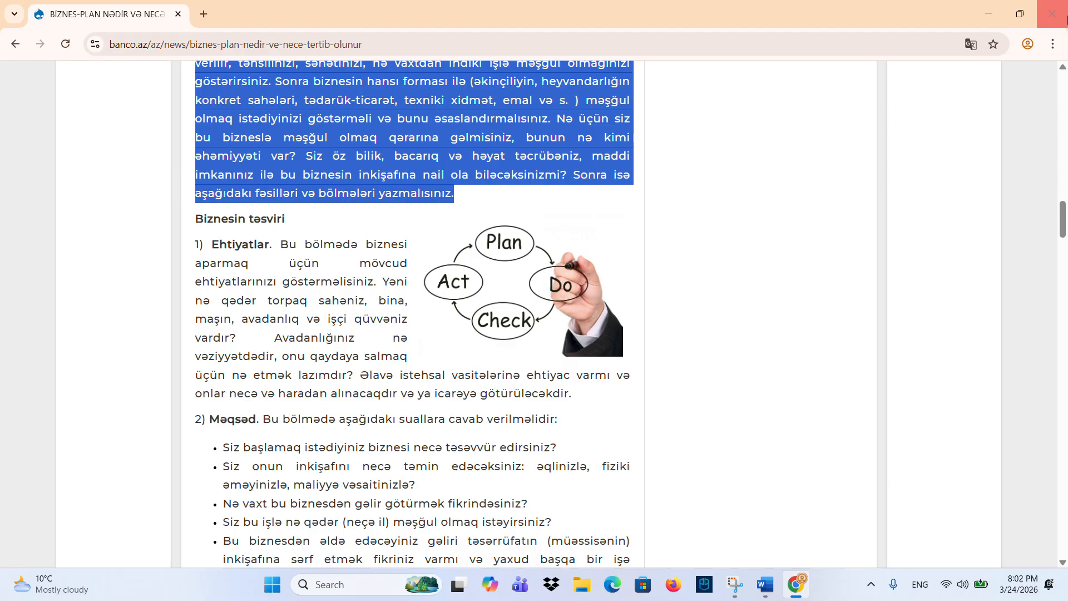
left_click(986, 16)
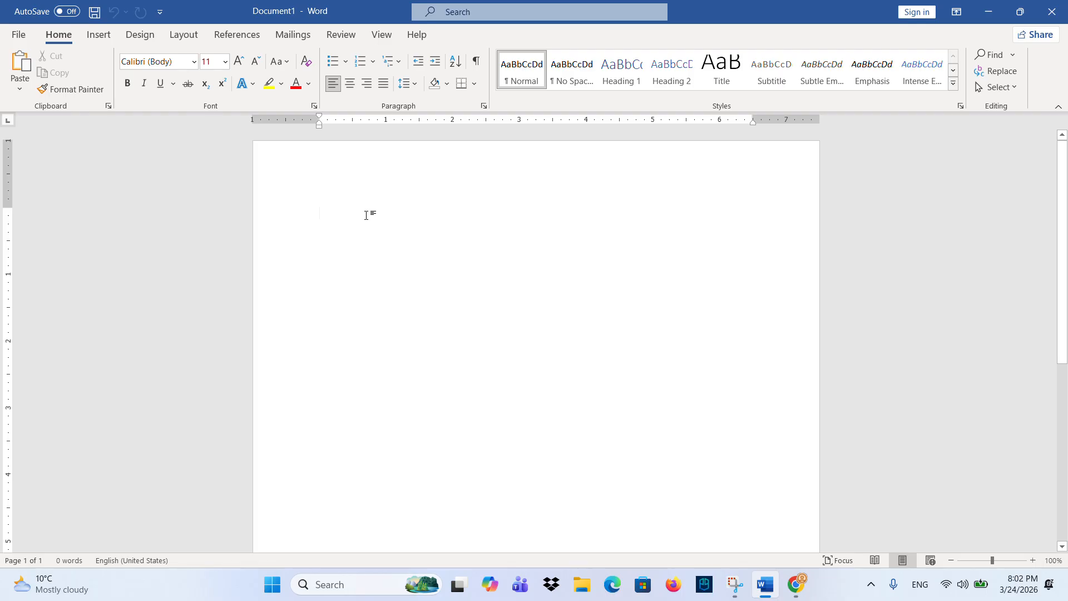
- Paste the copied banco.az article text into Document1 and select all of it
left_click(22, 75)
scroll(415, 300, "up", 15)
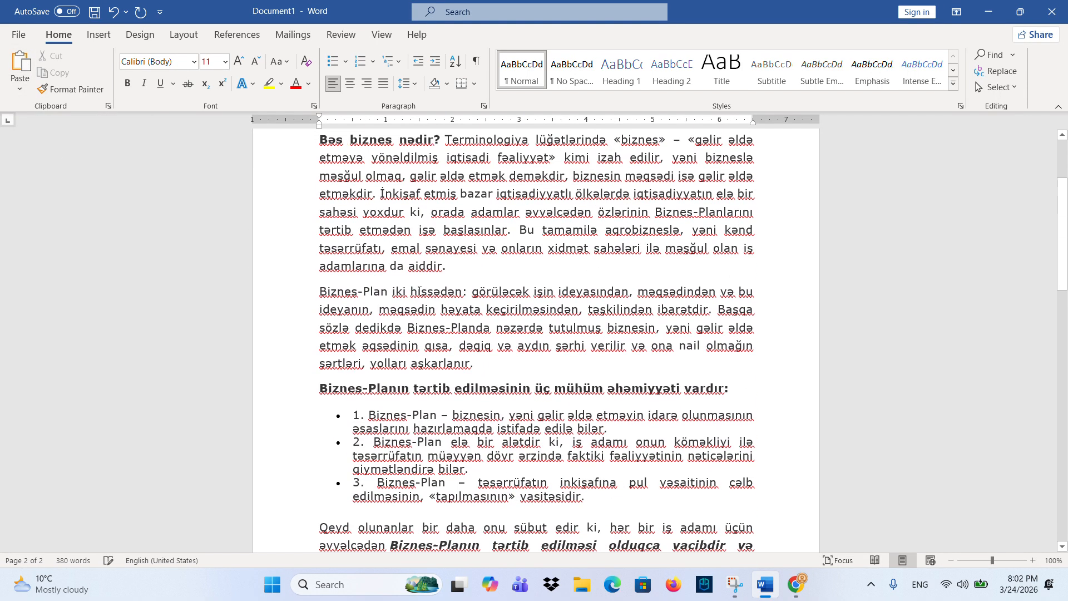
left_click(695, 257)
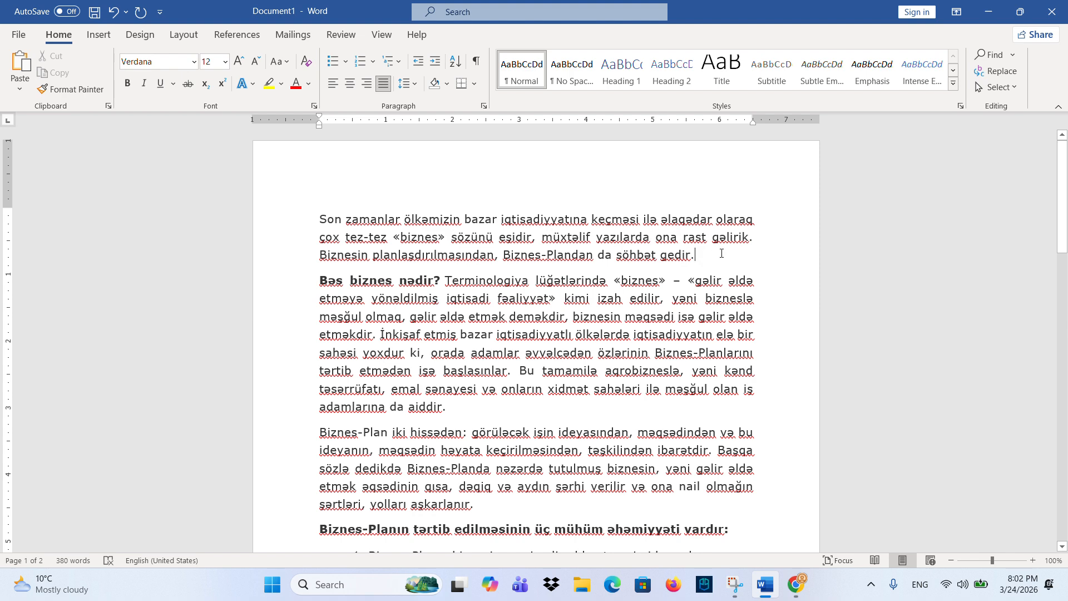
key("ctrl+a")
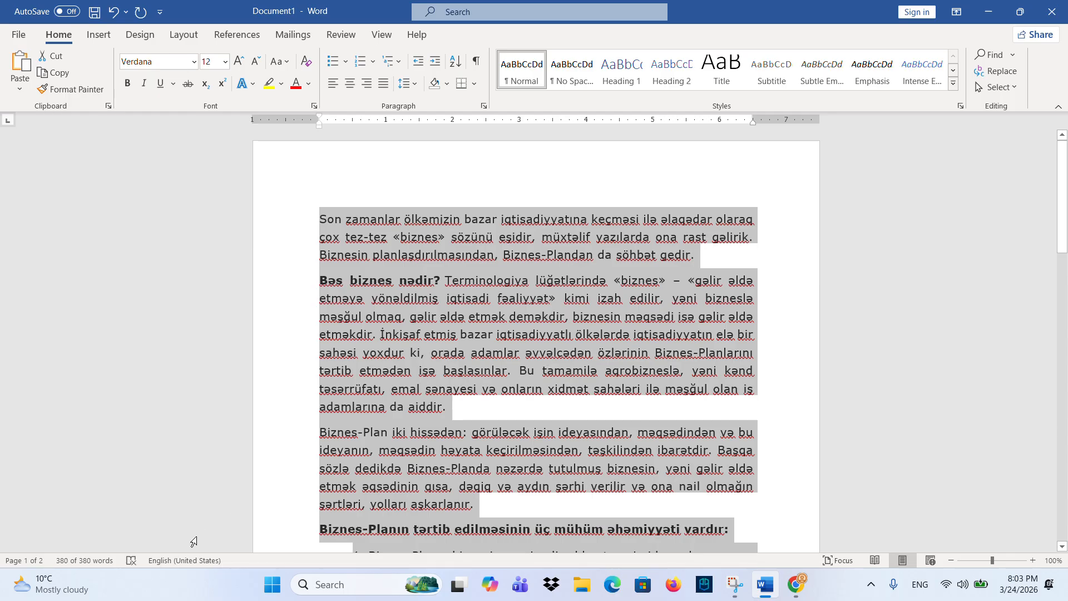
- Mark the selected text as Azerbaijani (Latin) with 'Do not check spelling or grammar' enabled
left_click(192, 559)
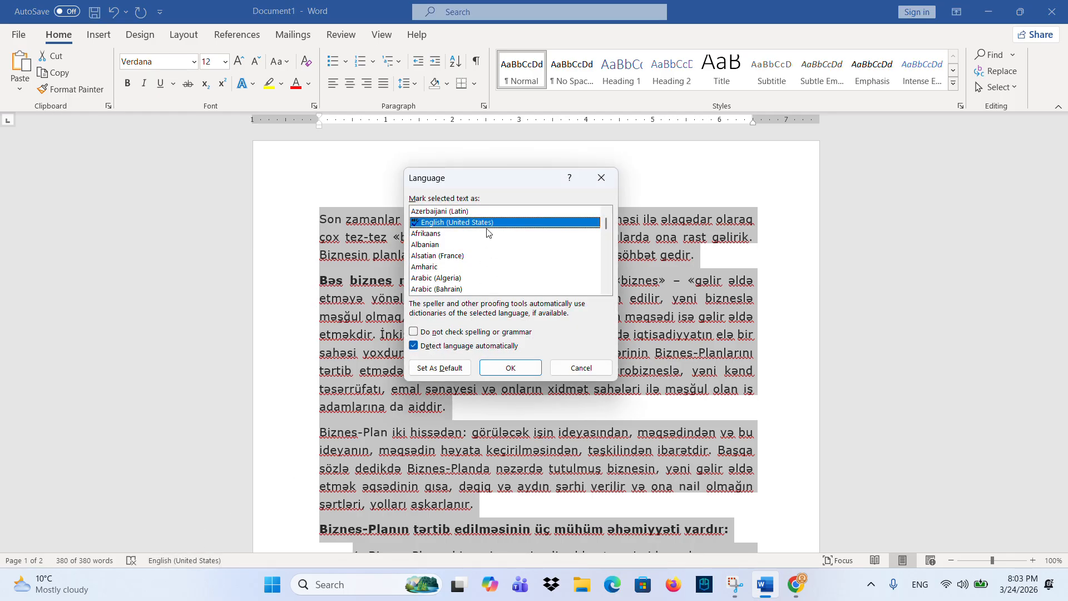
left_click(479, 213)
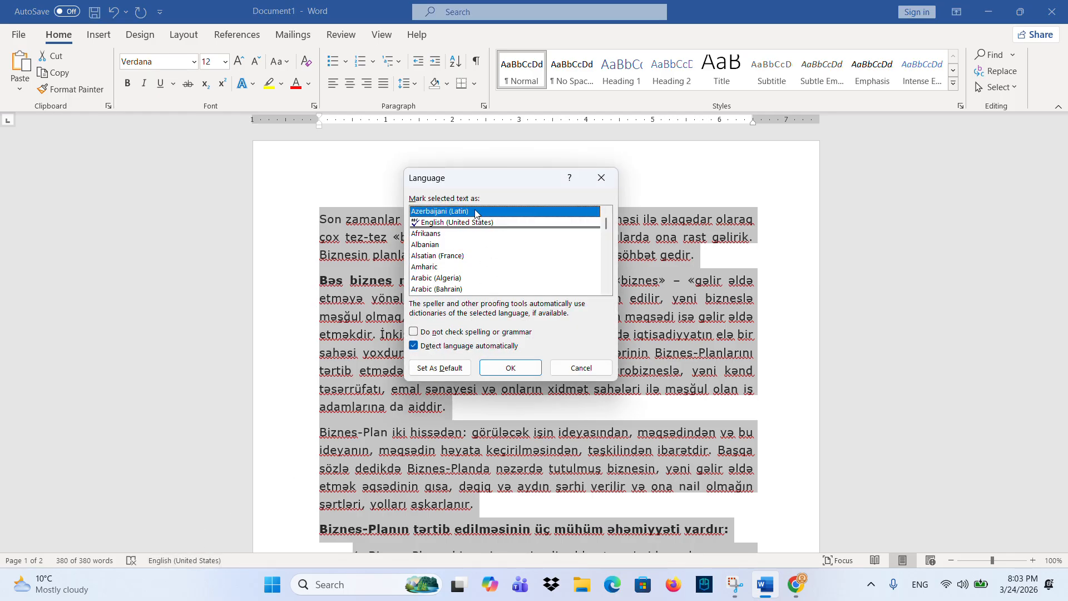
left_click(424, 334)
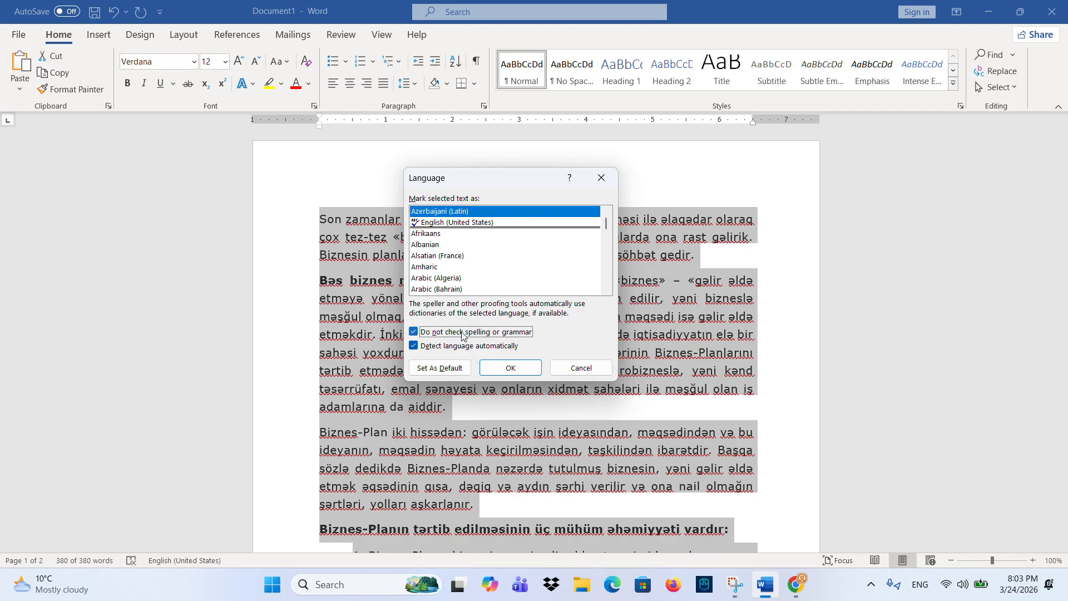
left_click(499, 370)
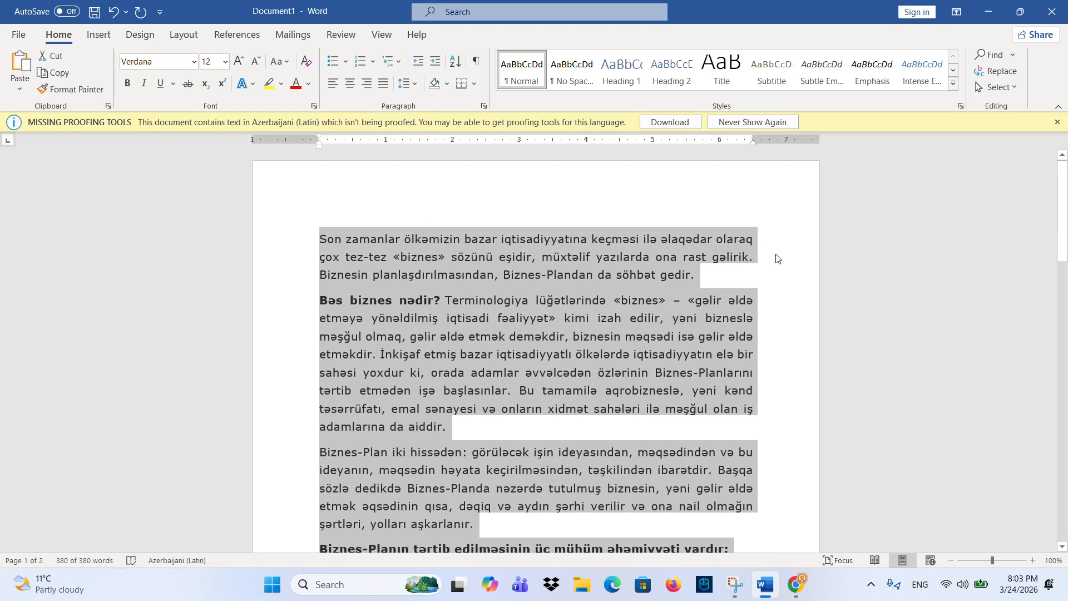
left_click(1057, 121)
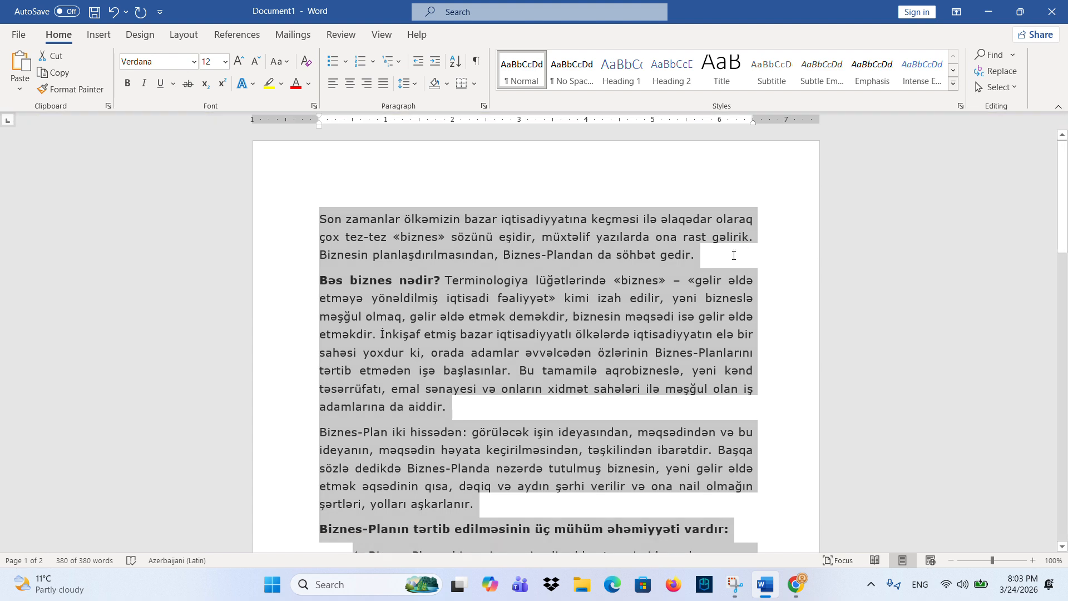
left_click(732, 254)
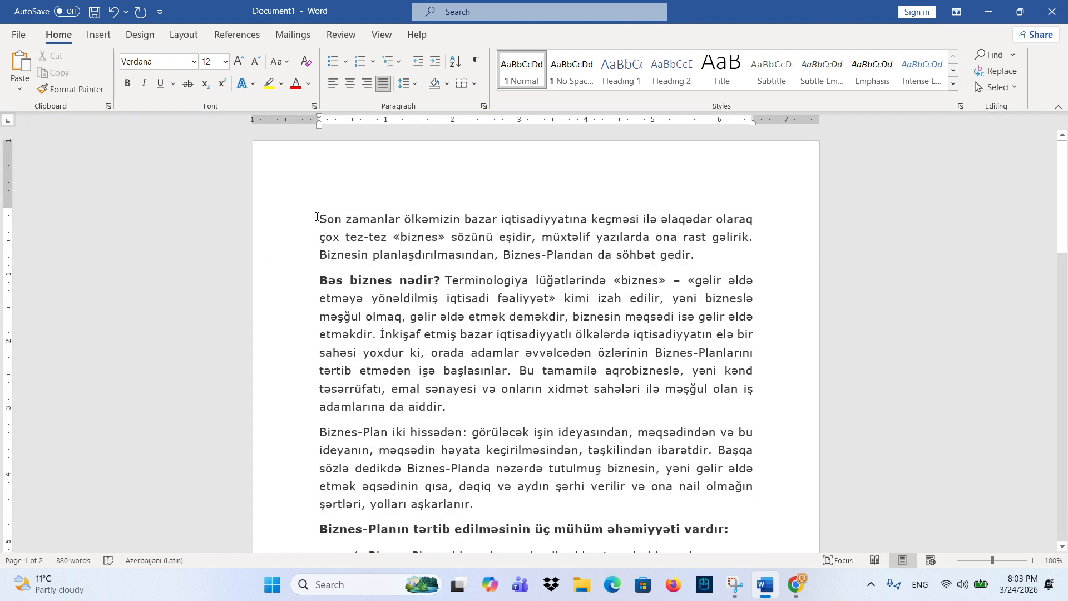
- Add a new line after the first paragraph and type a person's full name in capitals
left_click_drag(317, 217, 700, 255)
left_click(466, 254)
key("Return")
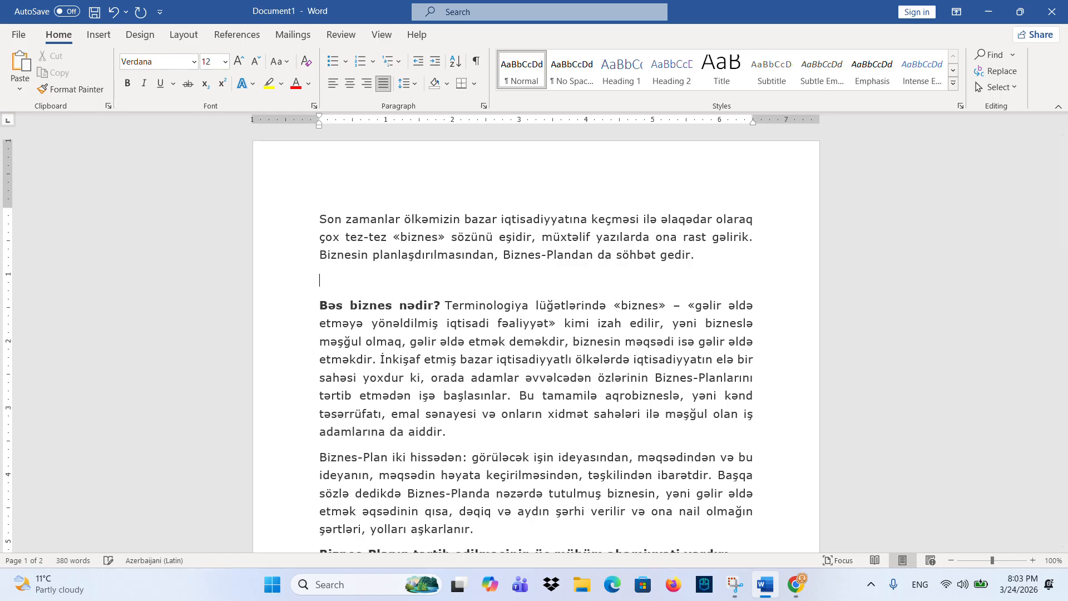
key("Caps_Lock")
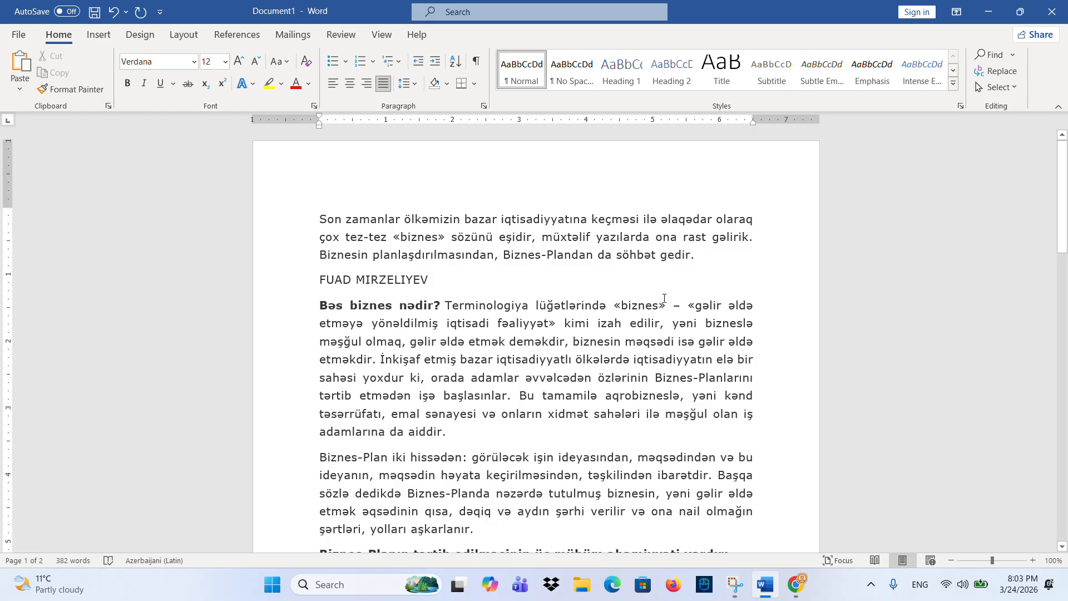
- Put the first name on a second line and move the surname onto it
left_click_drag(323, 275, 352, 279)
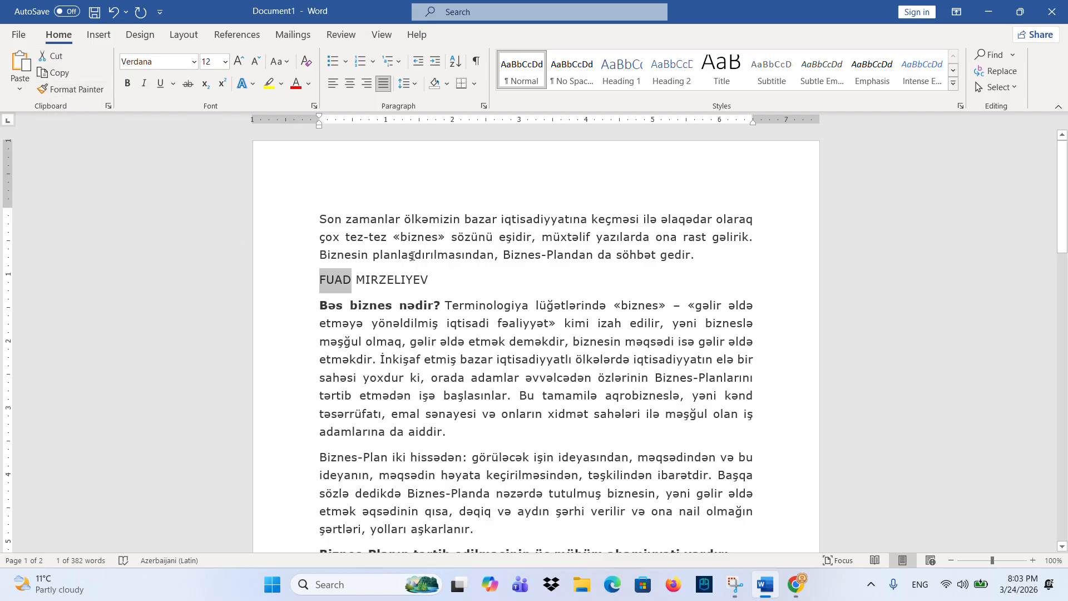
left_click(439, 281)
key("Return")
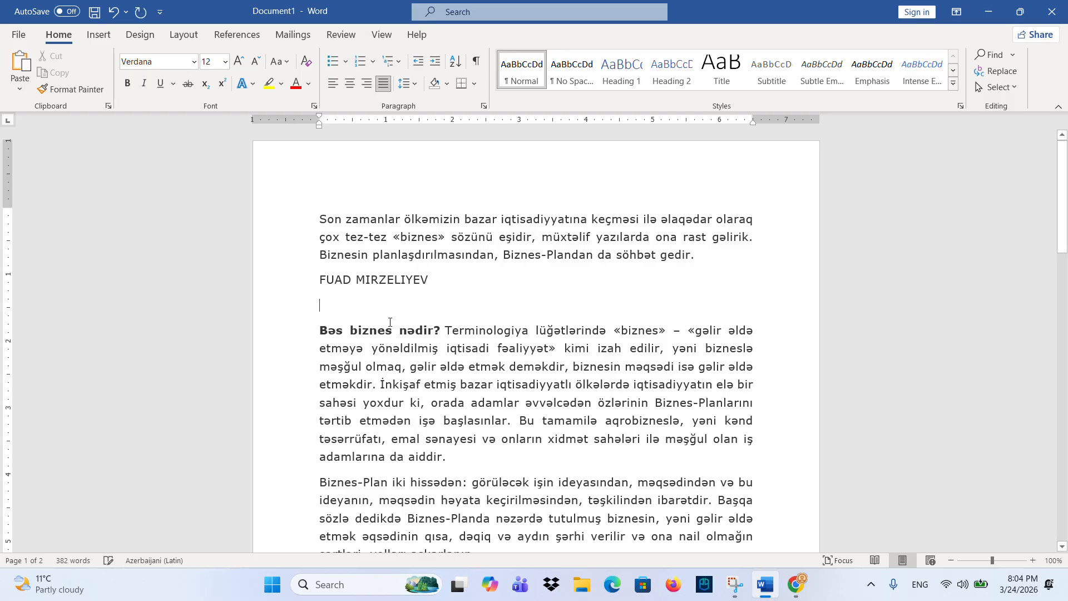
left_click(346, 313)
left_click(20, 61)
left_click_drag(356, 280, 429, 281)
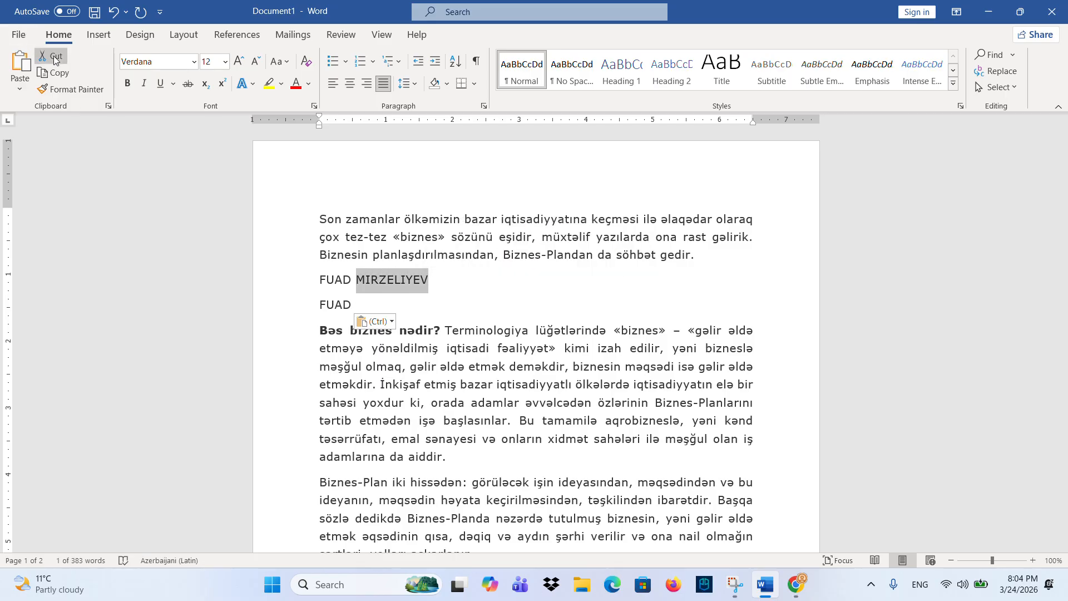
left_click(54, 56)
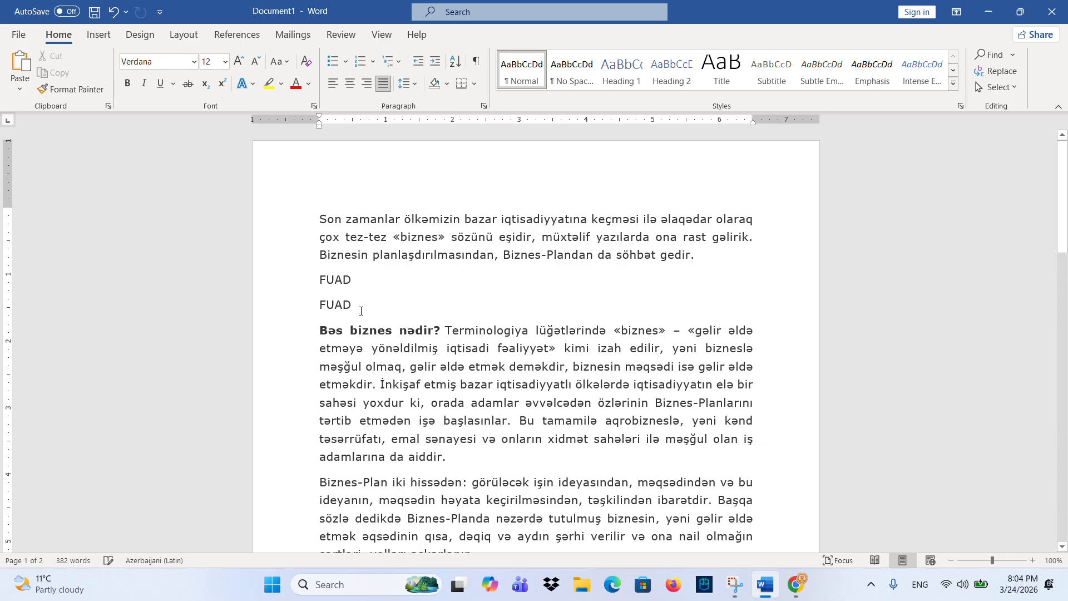
left_click(20, 61)
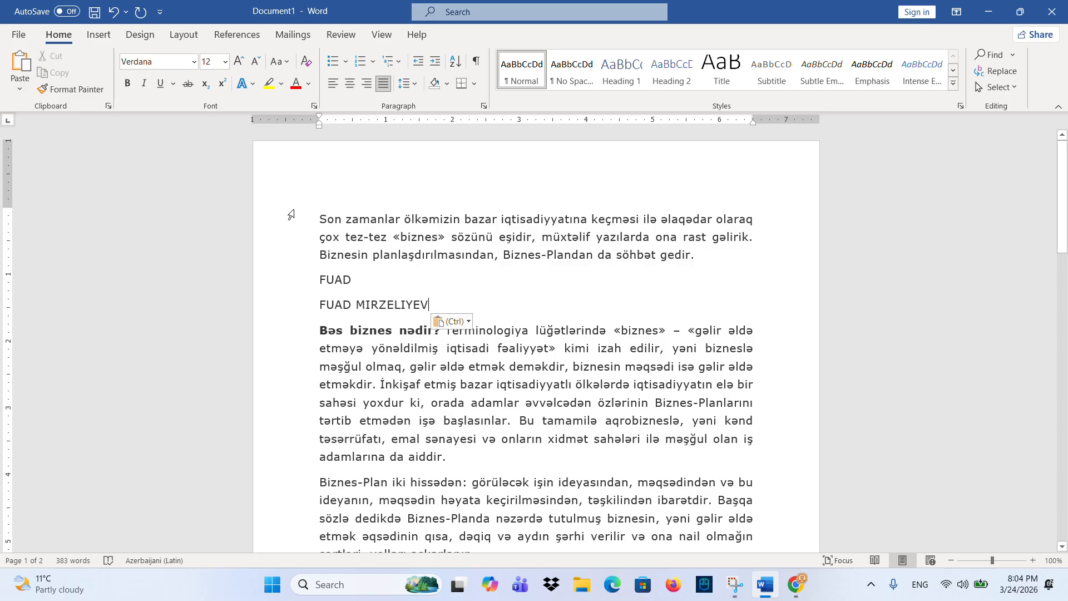
- Select the opening paragraphs through 'aiddir.', apply Times New Roman, then switch to Arial
left_click_drag(318, 214, 491, 468)
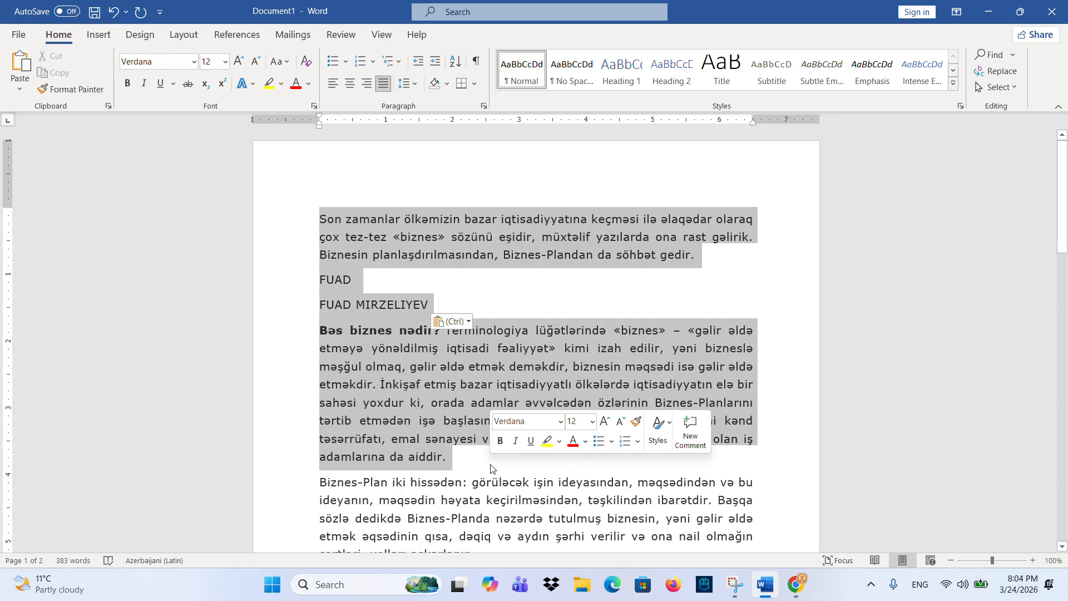
left_click(457, 300)
left_click_drag(316, 210, 473, 462)
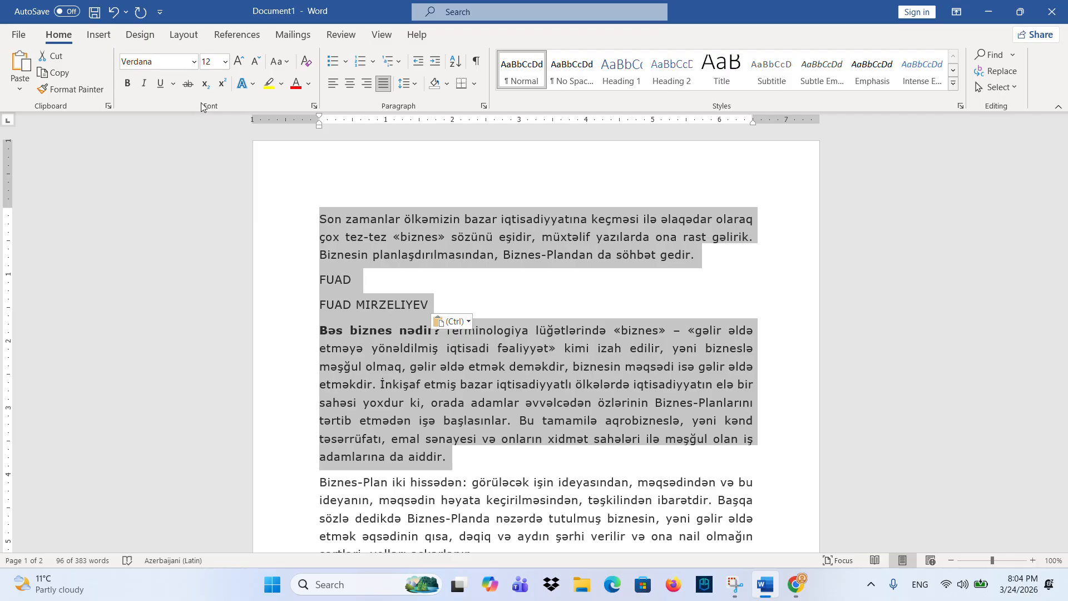
left_click(193, 61)
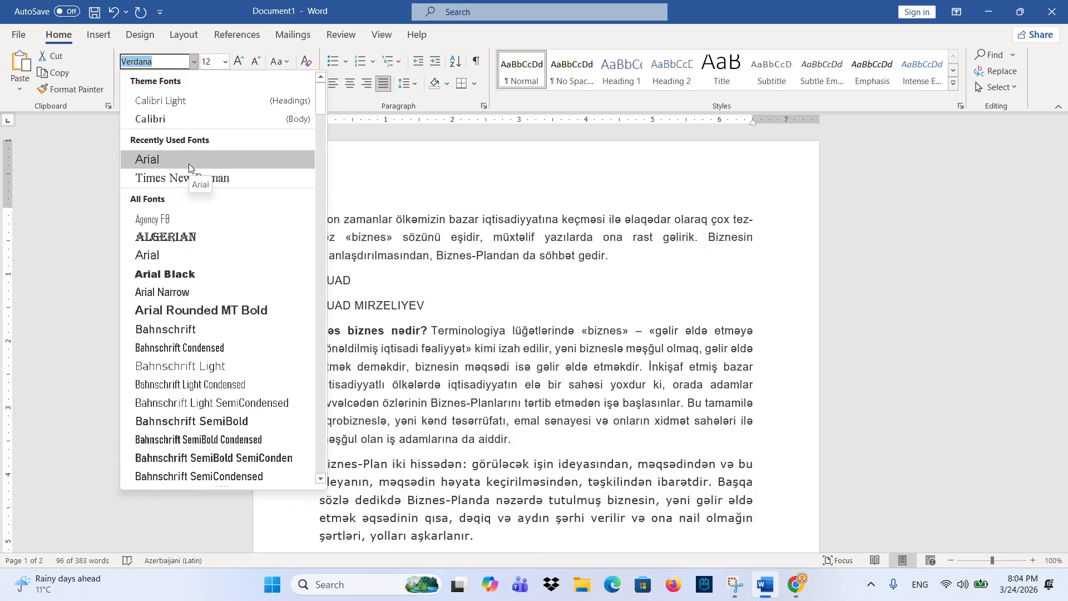
left_click(189, 179)
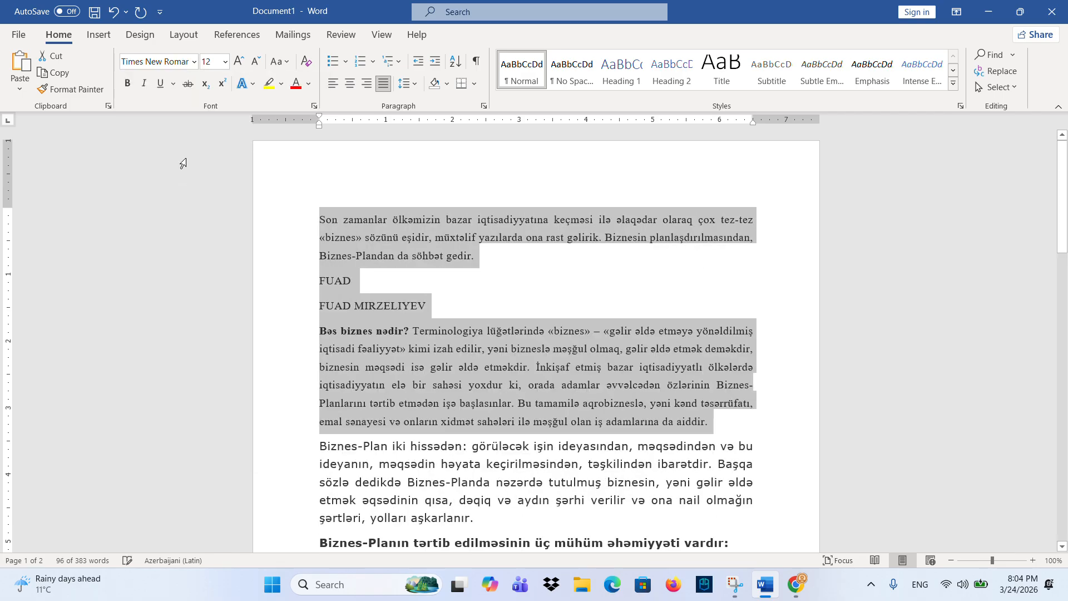
left_click(194, 62)
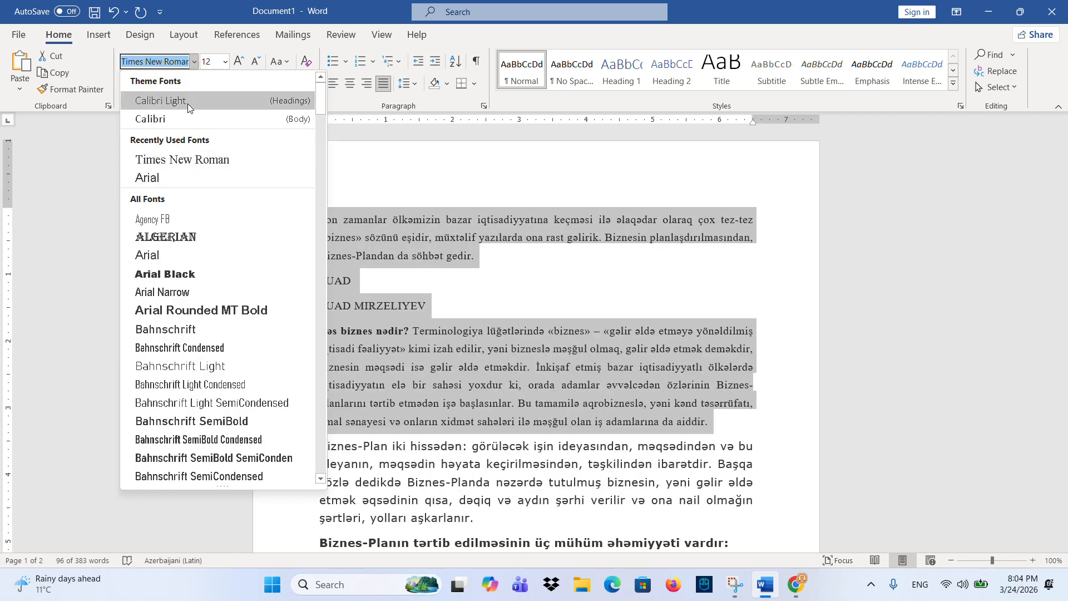
left_click(175, 177)
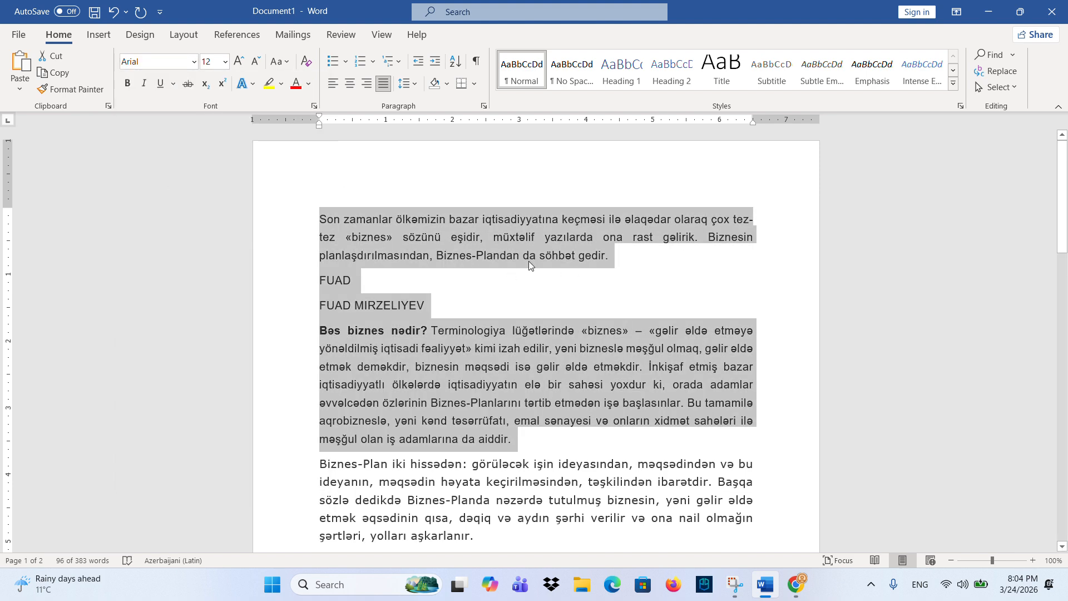
left_click(195, 62)
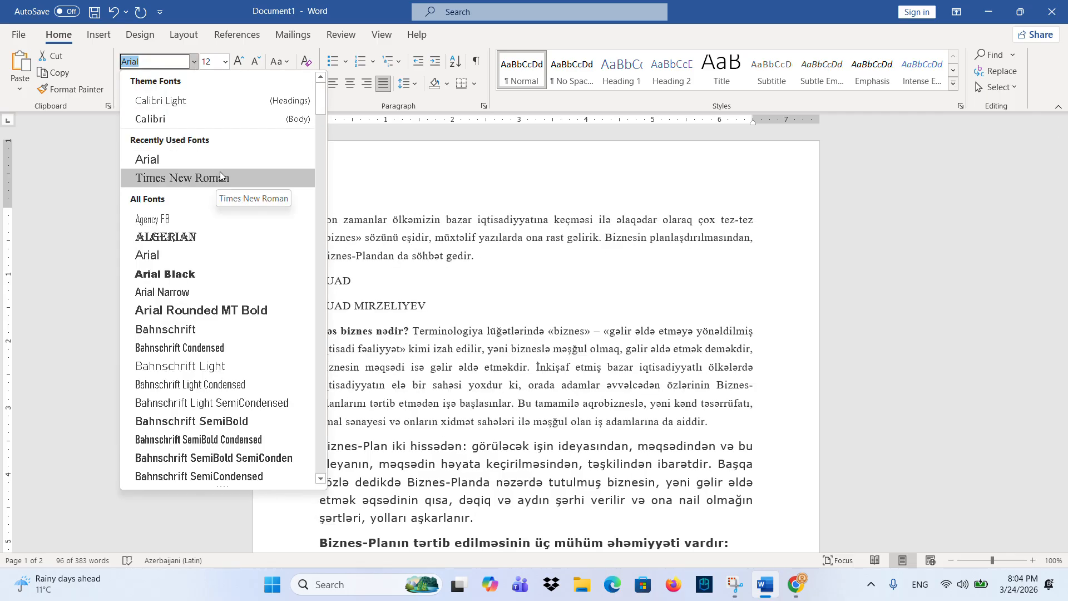
left_click(220, 160)
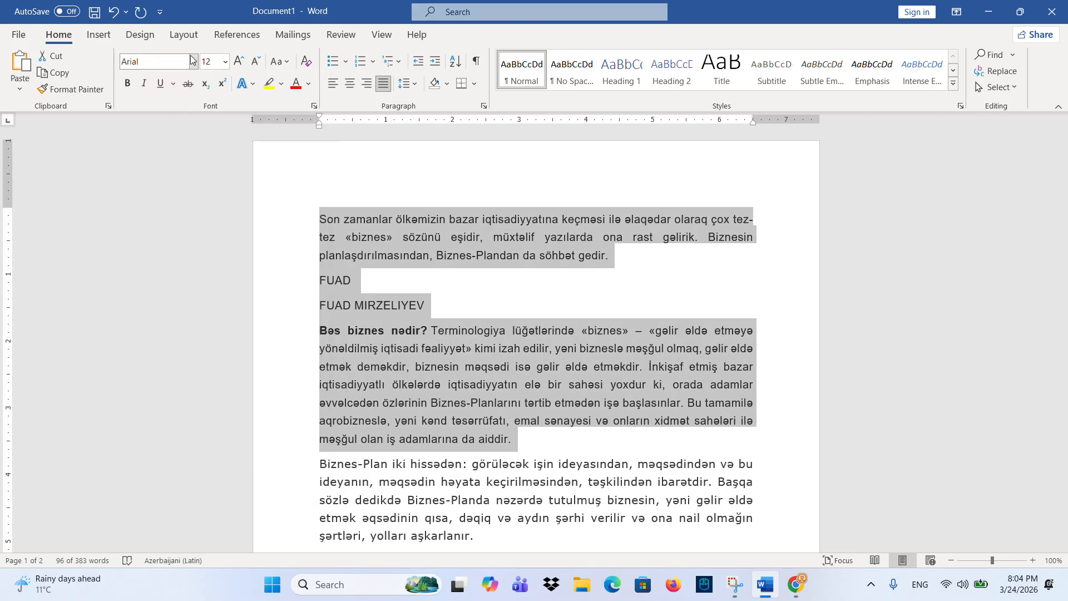
left_click(225, 62)
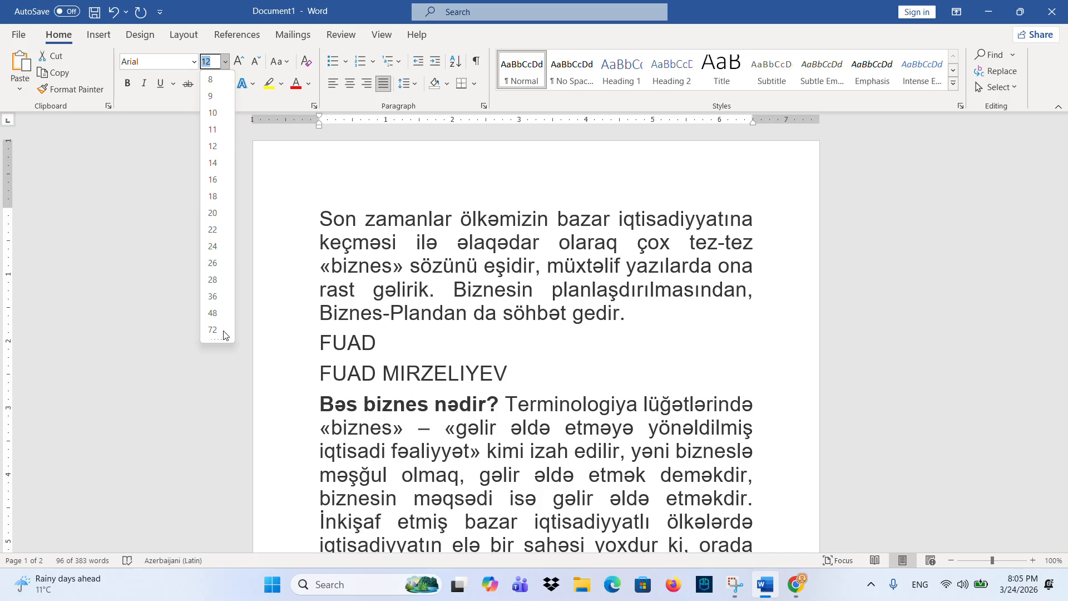
- Try 14 pt and larger sizes on the opening paragraphs, then shrink them back to 12 pt
left_click(218, 147)
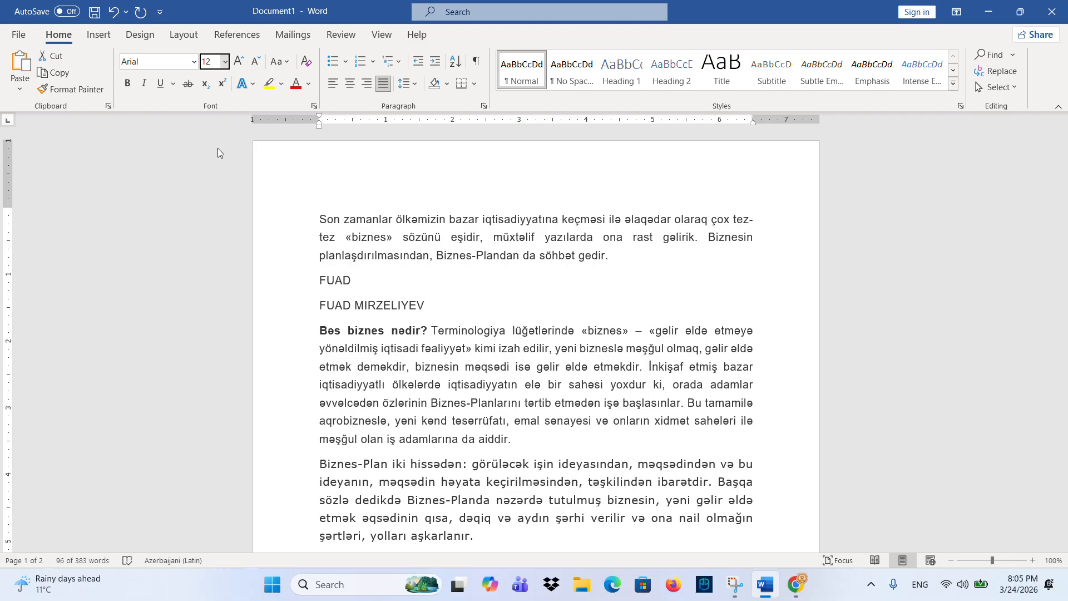
left_click(224, 61)
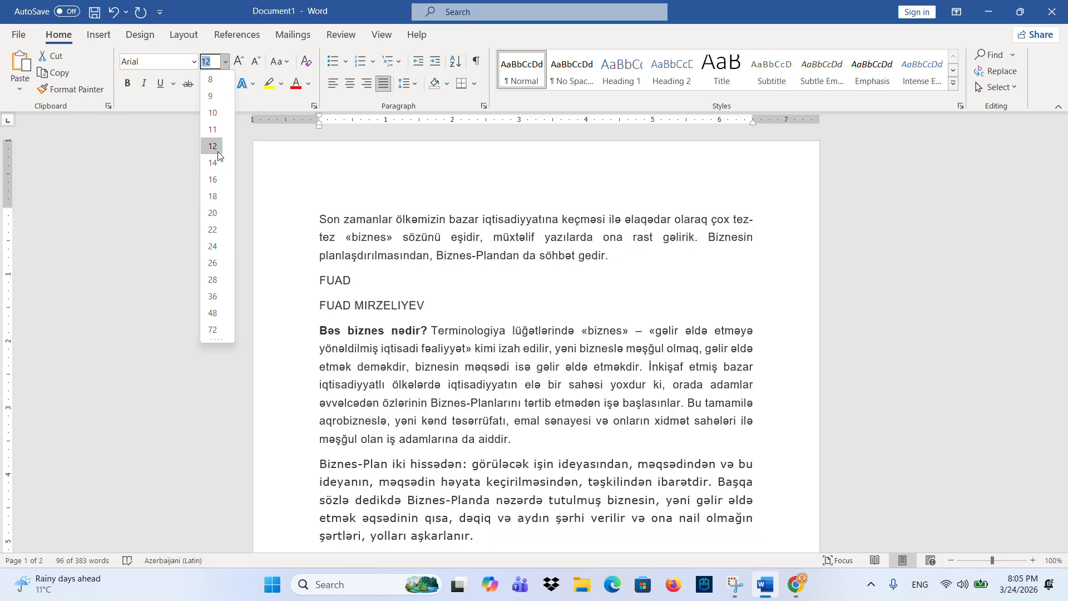
left_click(242, 62)
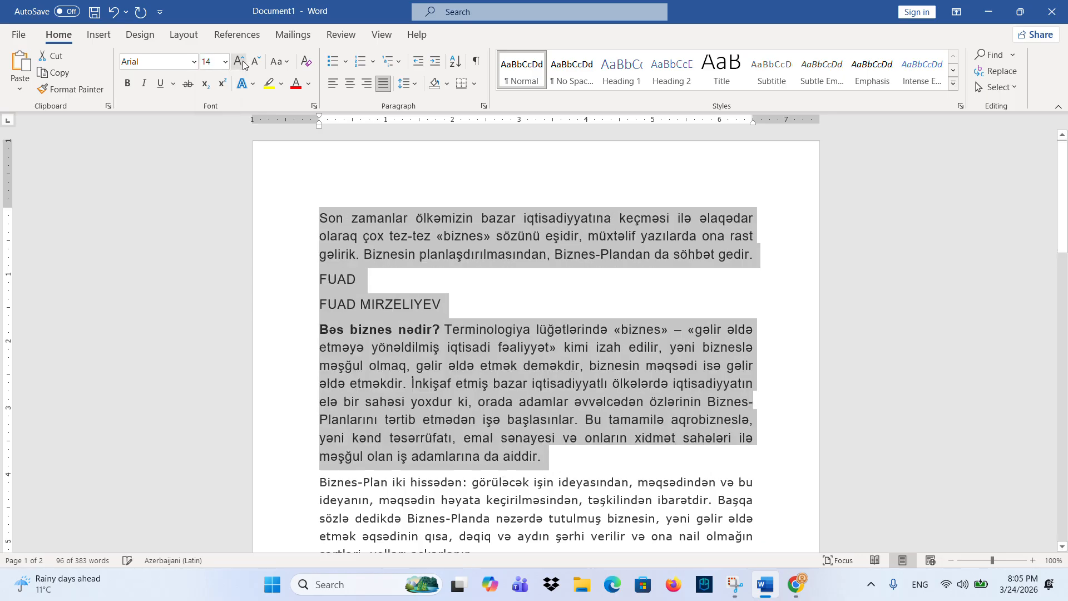
left_click(240, 62)
left_click(241, 62)
left_click(256, 62)
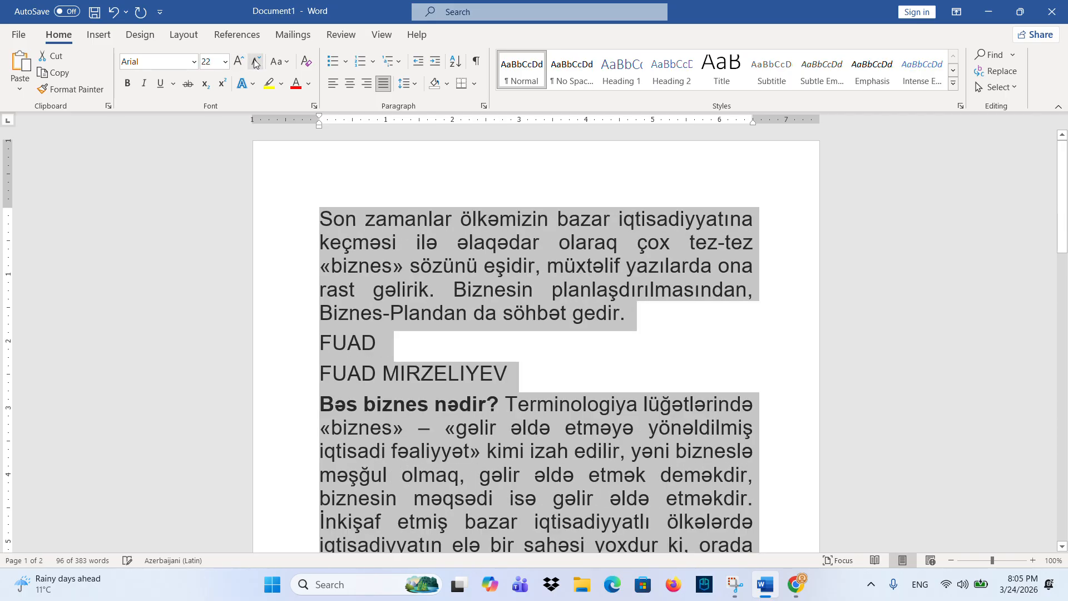
left_click(256, 62)
left_click(256, 62)
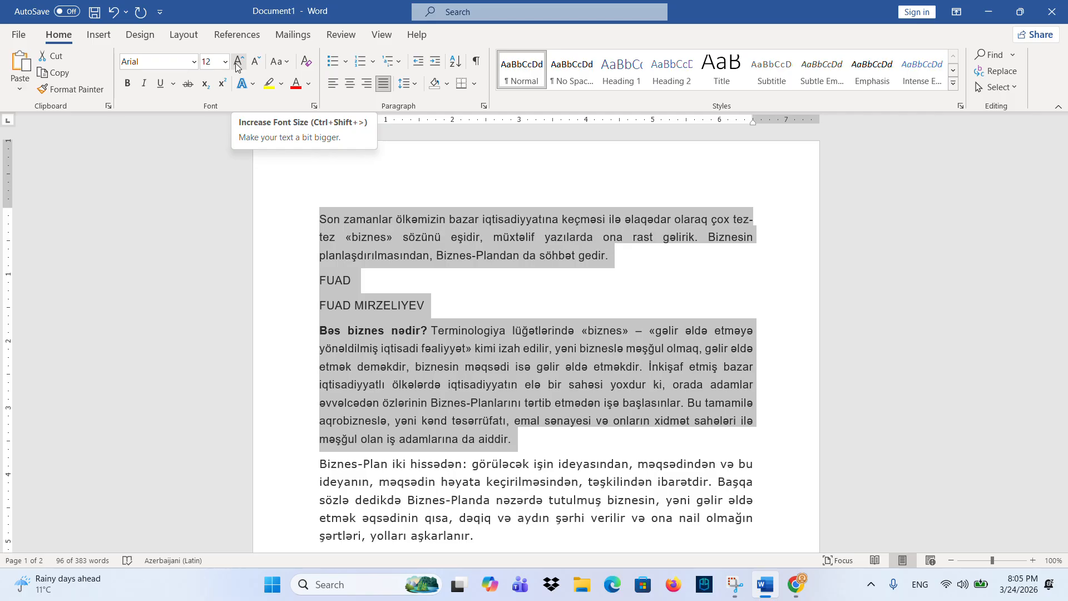
left_click(280, 62)
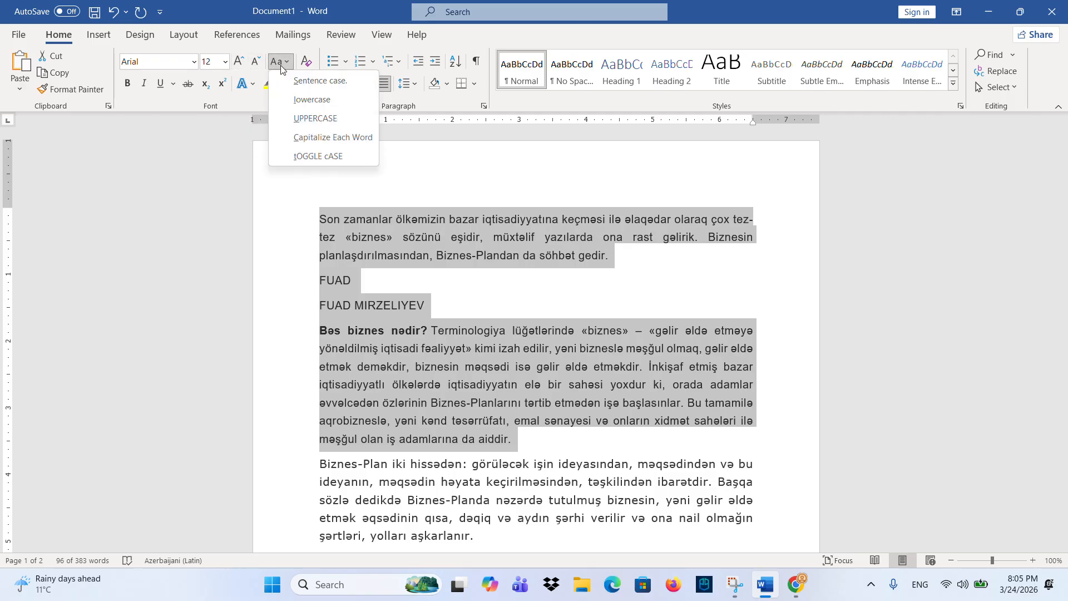
- Try sentence, lowercase, UPPERCASE, Capitalize Each Word and tOGGLE cASE on the text, ending in sentence case
left_click(318, 87)
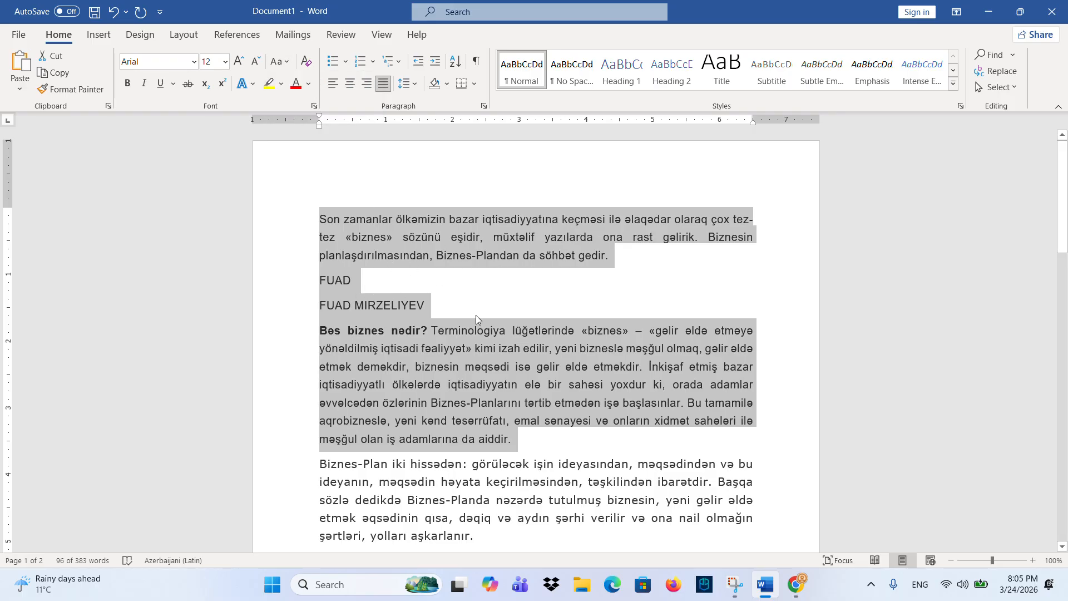
left_click(280, 62)
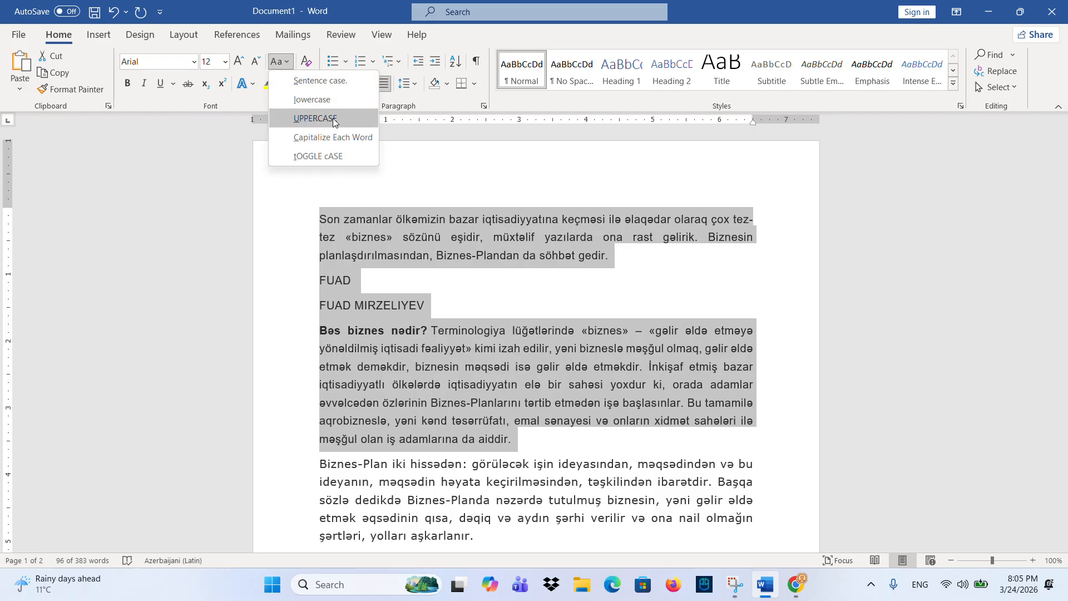
left_click(331, 101)
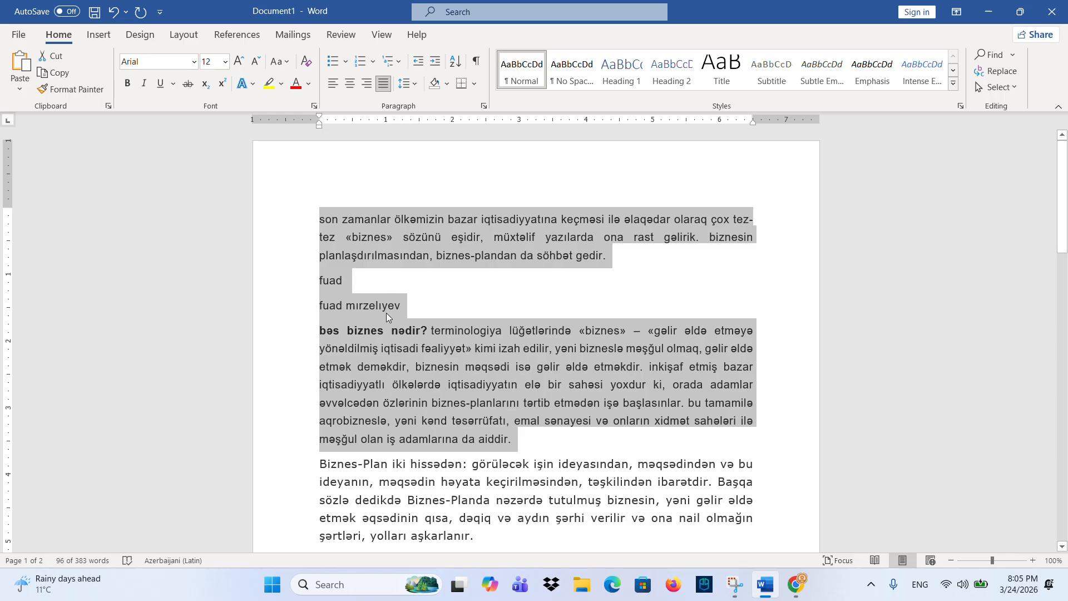
left_click(280, 61)
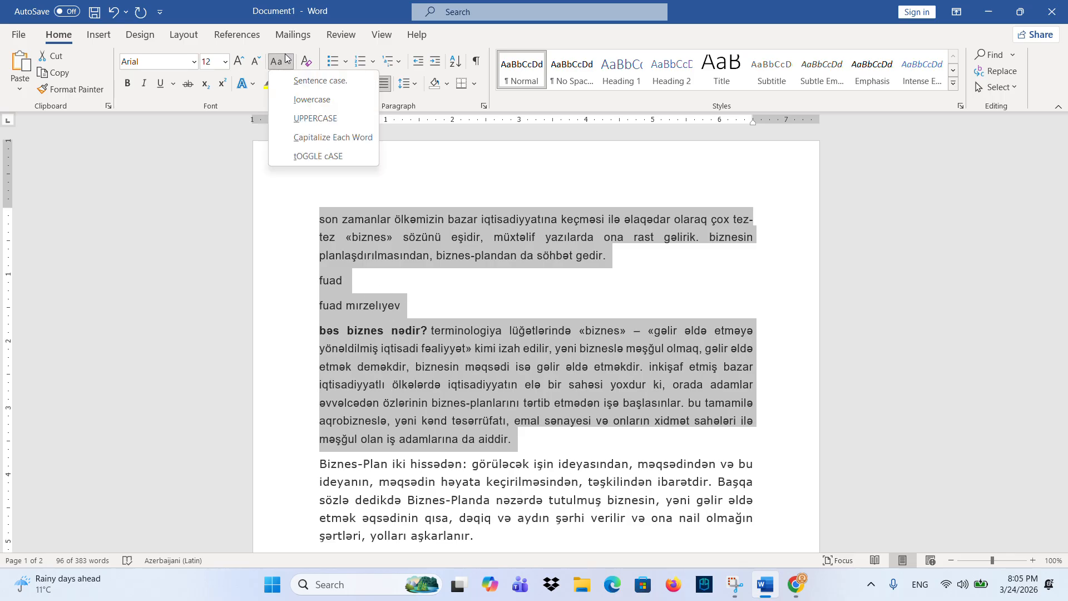
left_click(322, 118)
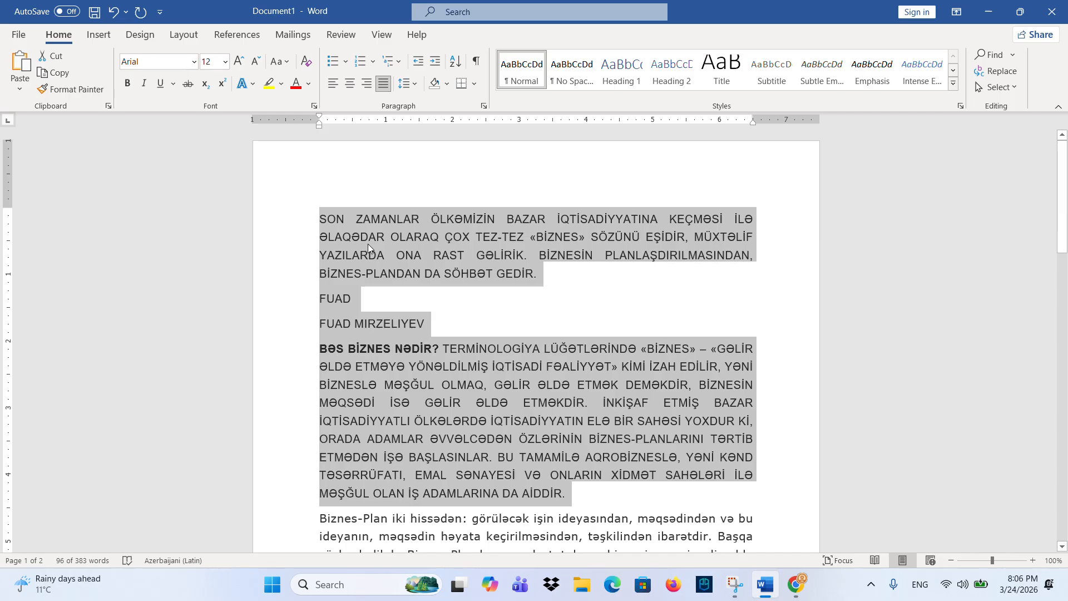
left_click(279, 62)
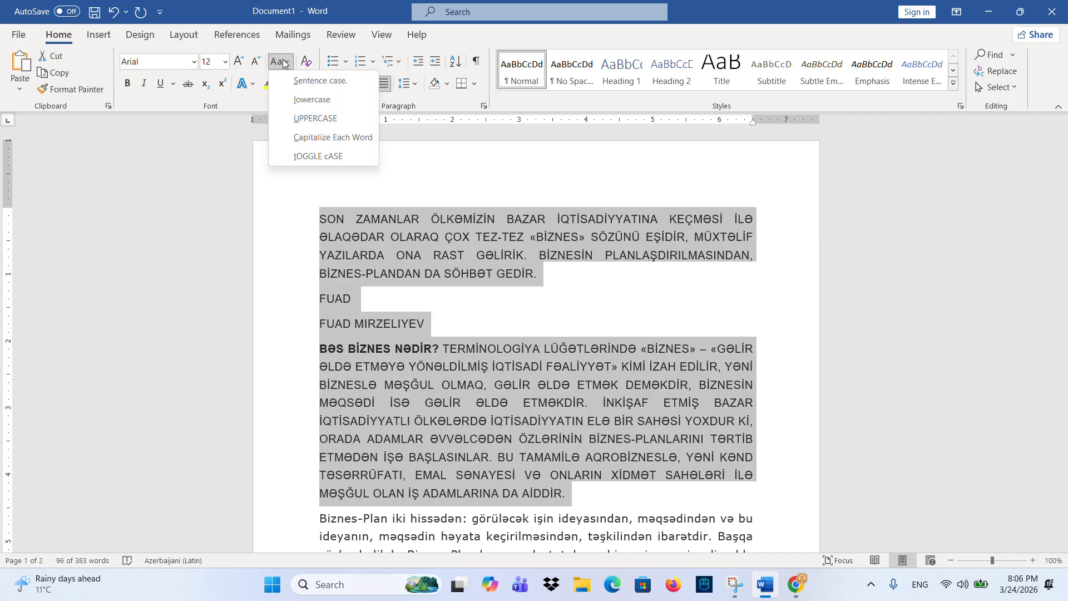
left_click(317, 139)
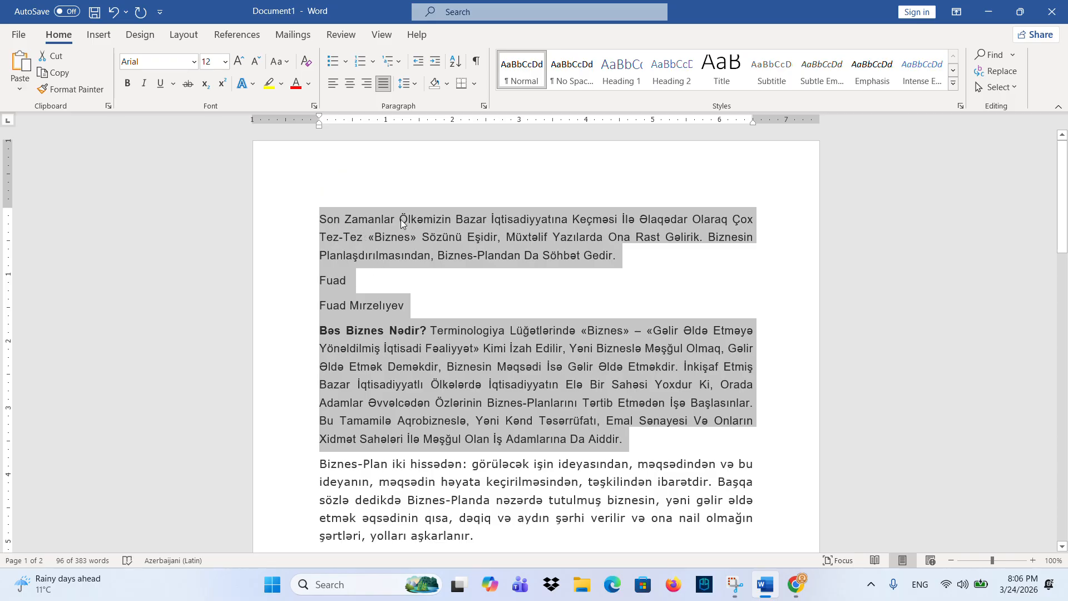
left_click(280, 61)
left_click(326, 156)
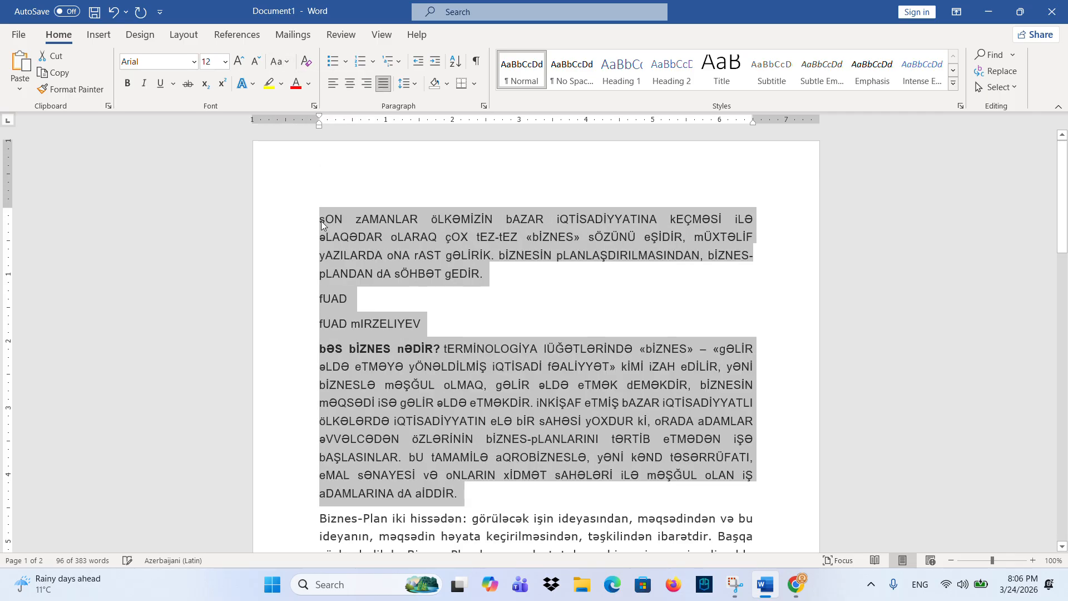
left_click(281, 62)
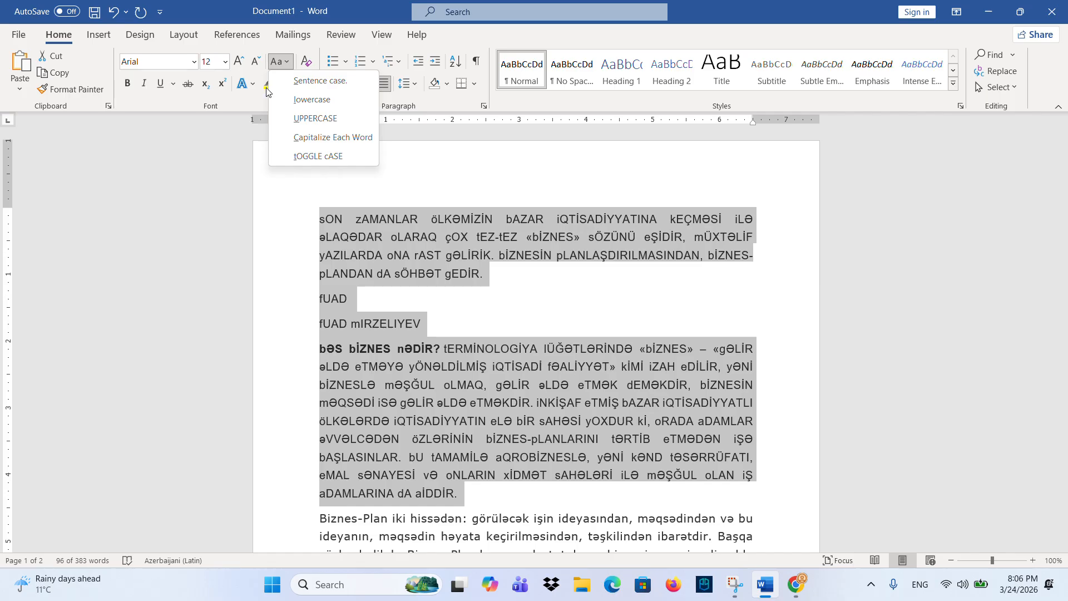
left_click(318, 81)
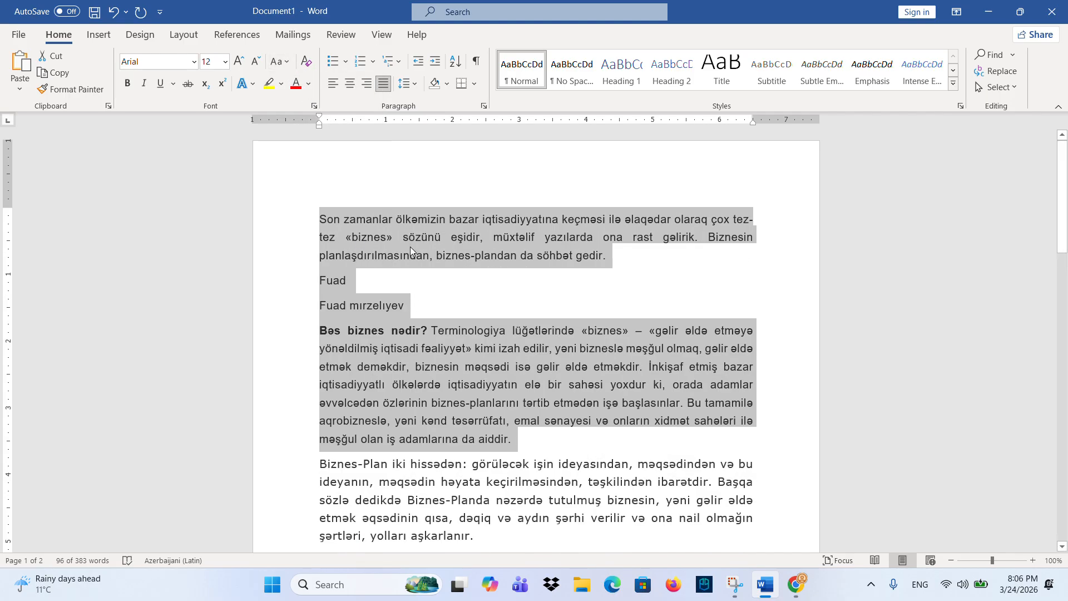
- Make the full-name line bold and enlarge it to 20 pt
left_click(408, 288)
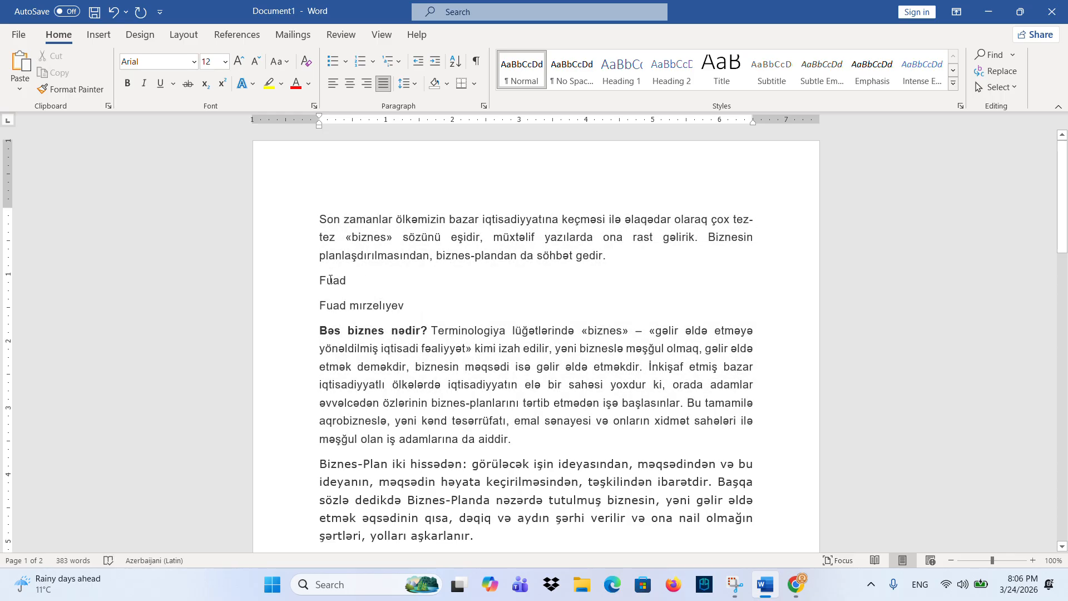
left_click_drag(315, 305, 402, 304)
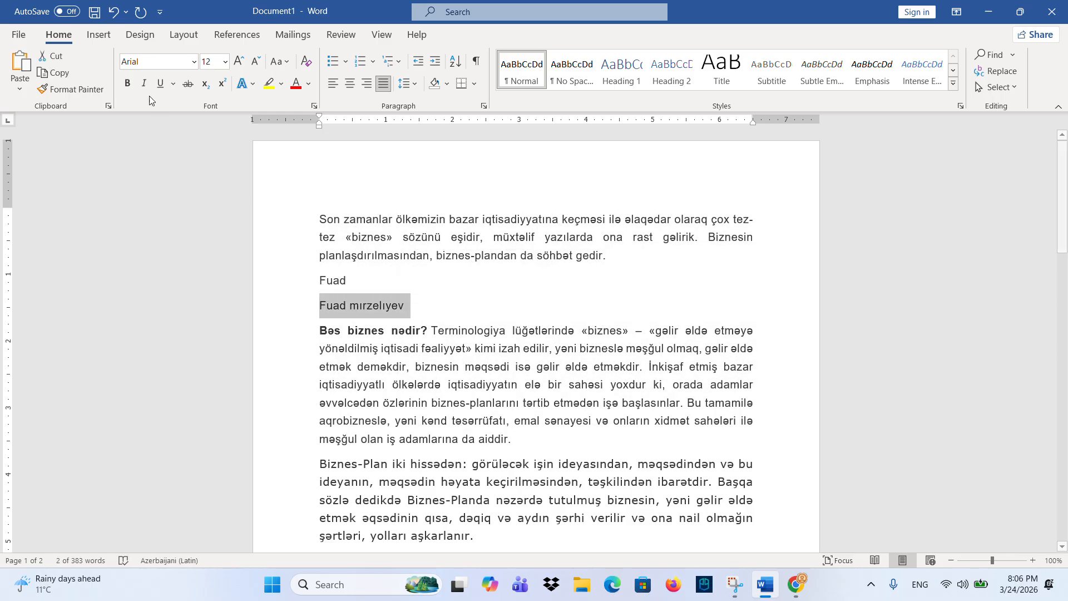
left_click(128, 83)
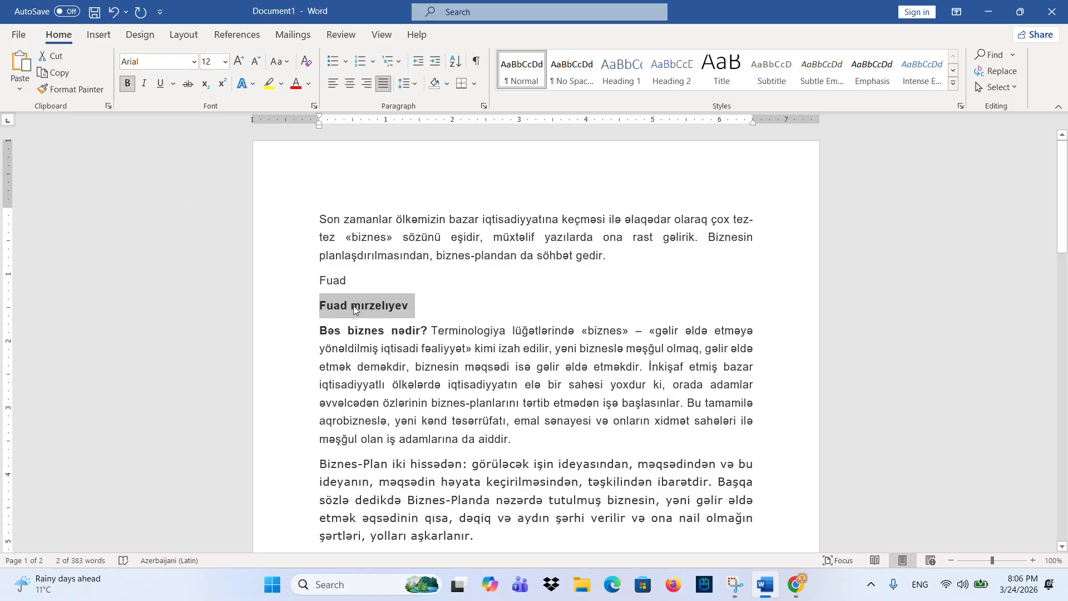
left_click(239, 62)
left_click(239, 62)
left_click(239, 62)
left_click(239, 63)
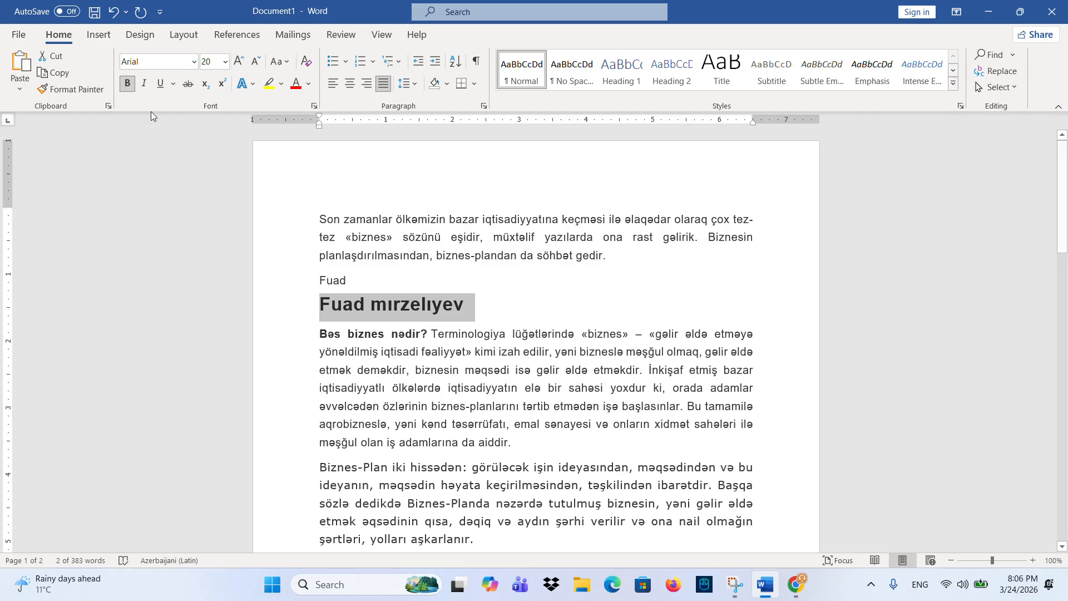
- Remove bold from the name line, trying italic, underline and strikethrough and turning each off
left_click(133, 84)
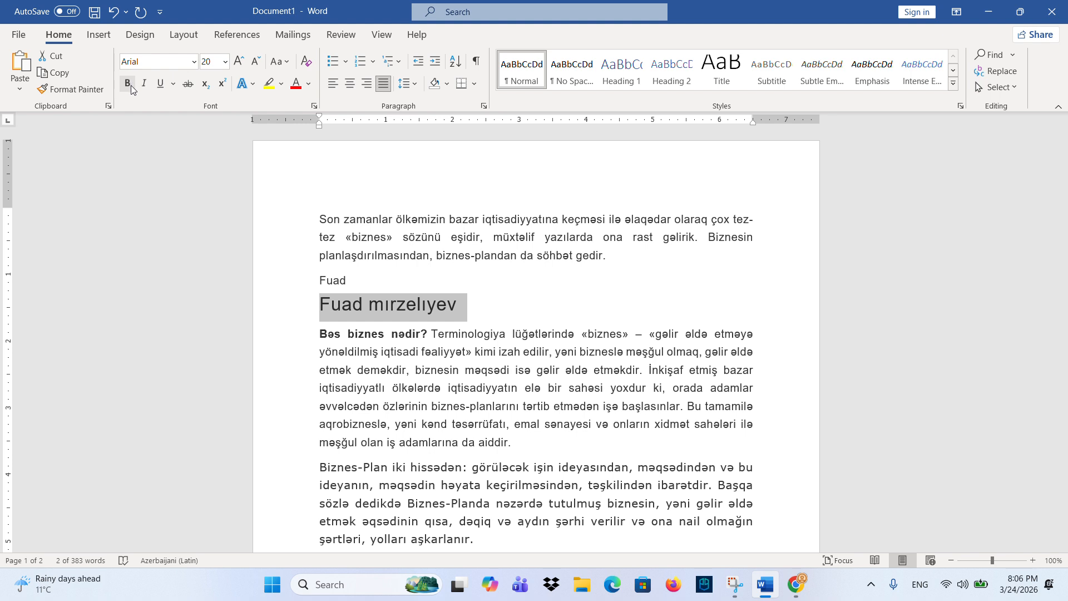
left_click(144, 85)
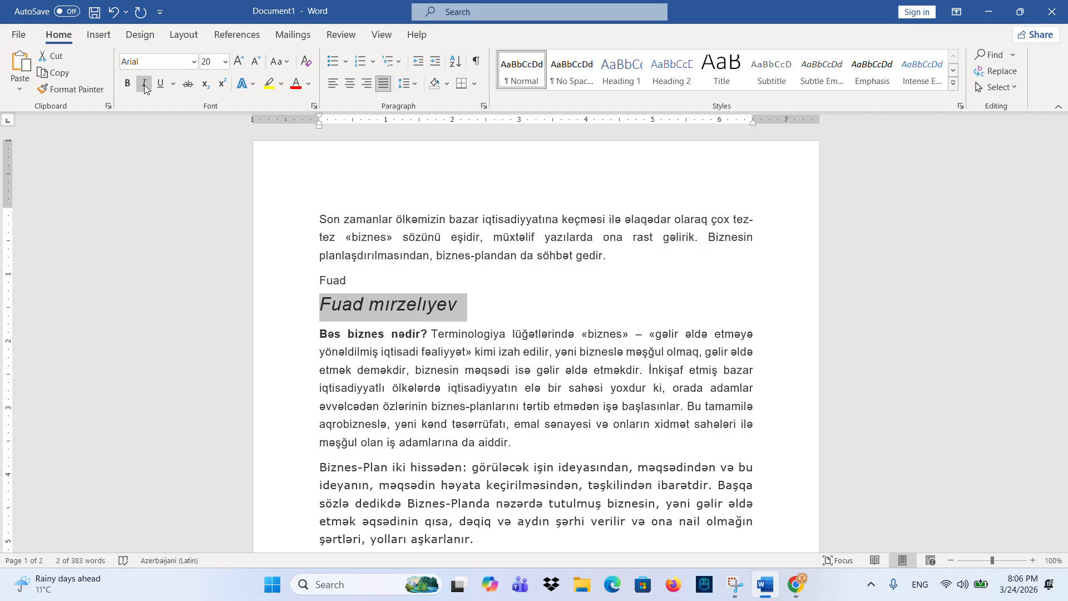
left_click(145, 87)
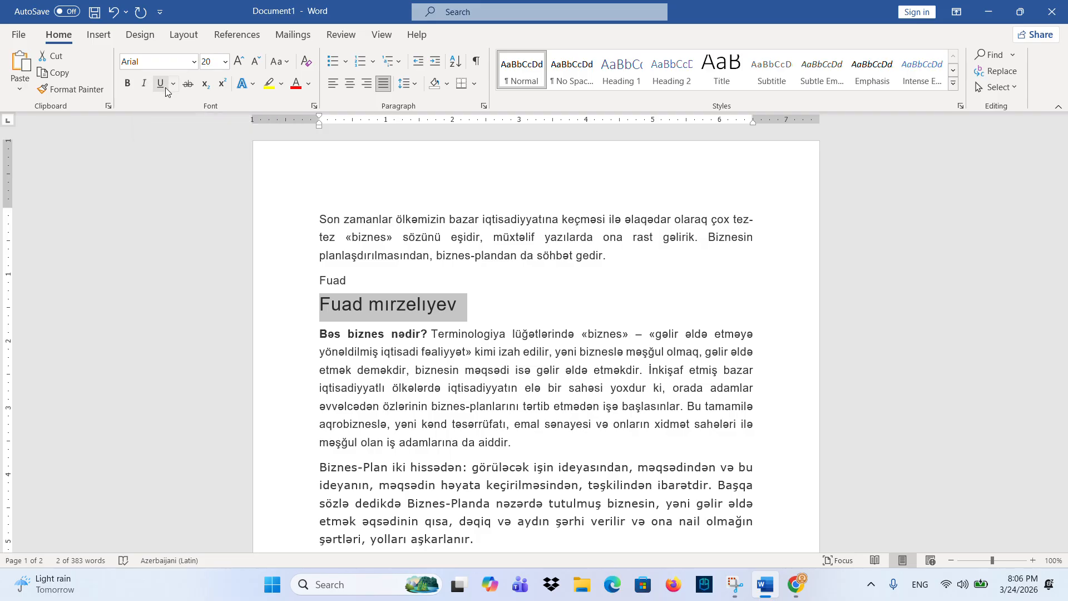
left_click(165, 88)
left_click(174, 83)
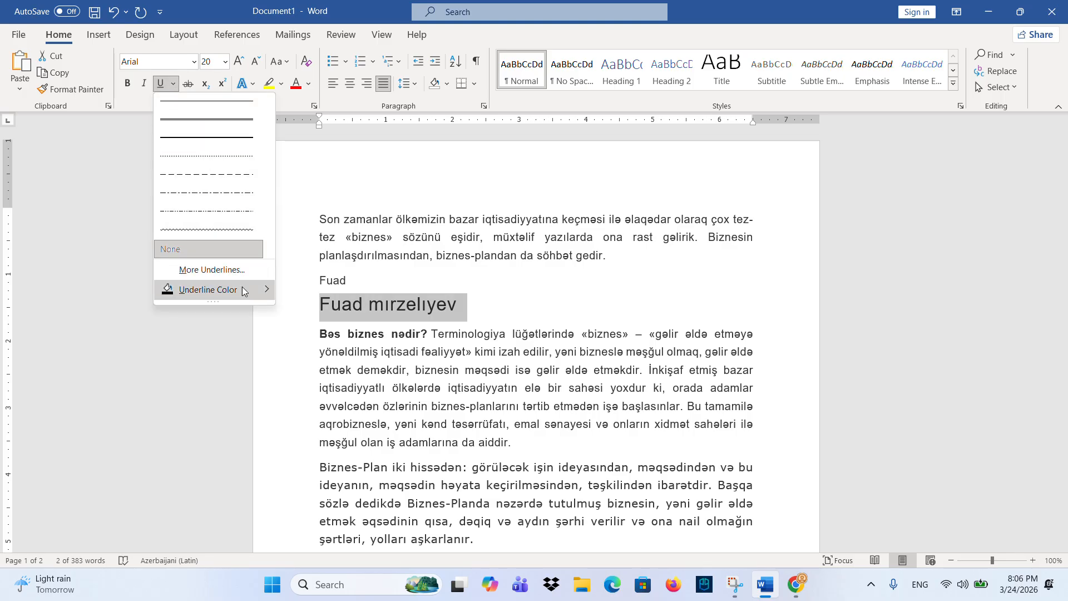
mouse_move(261, 289)
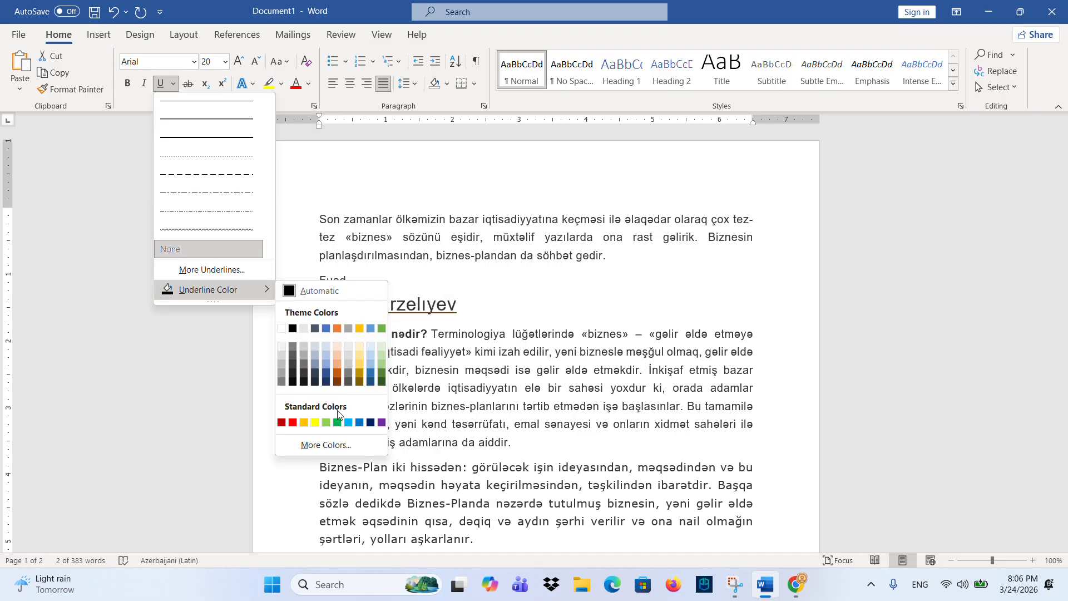
left_click(173, 85)
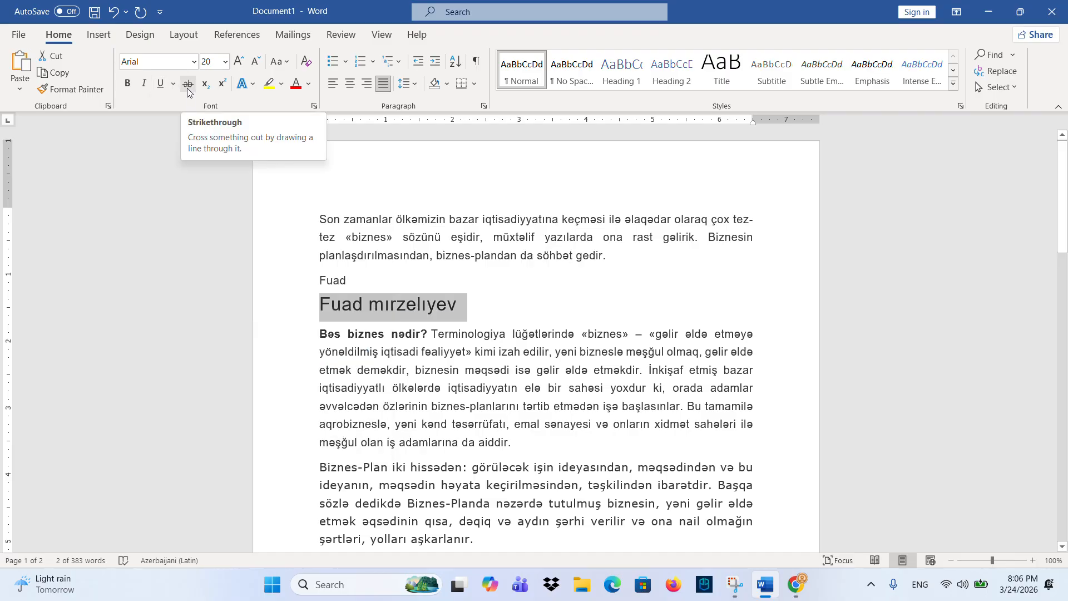
left_click(188, 88)
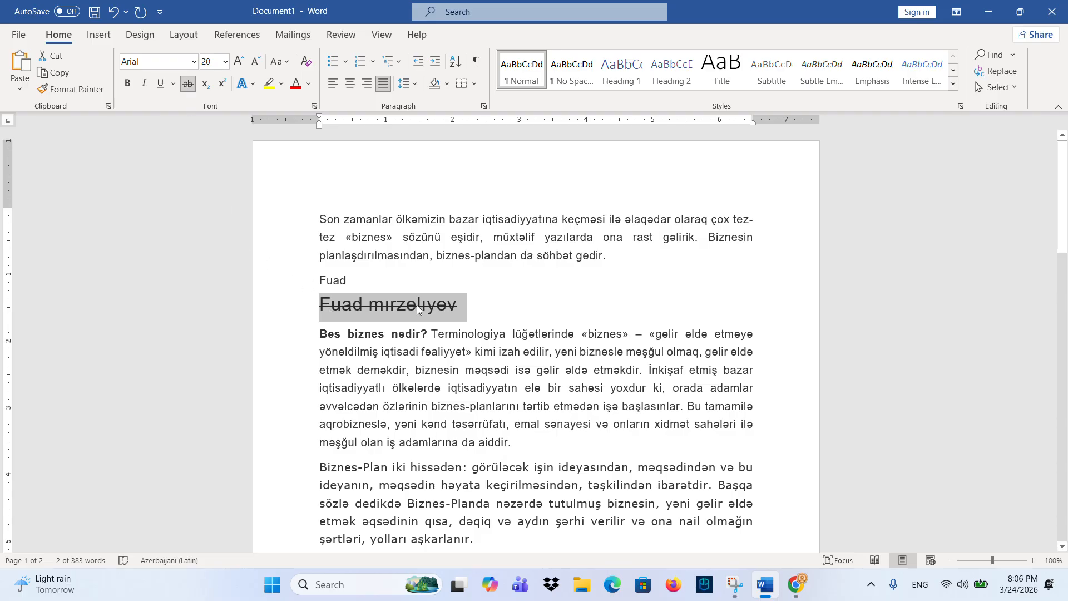
left_click(188, 84)
- Add an H₂O line below the name with the 2 as subscript
left_click(495, 302)
key("Return")
type("H")
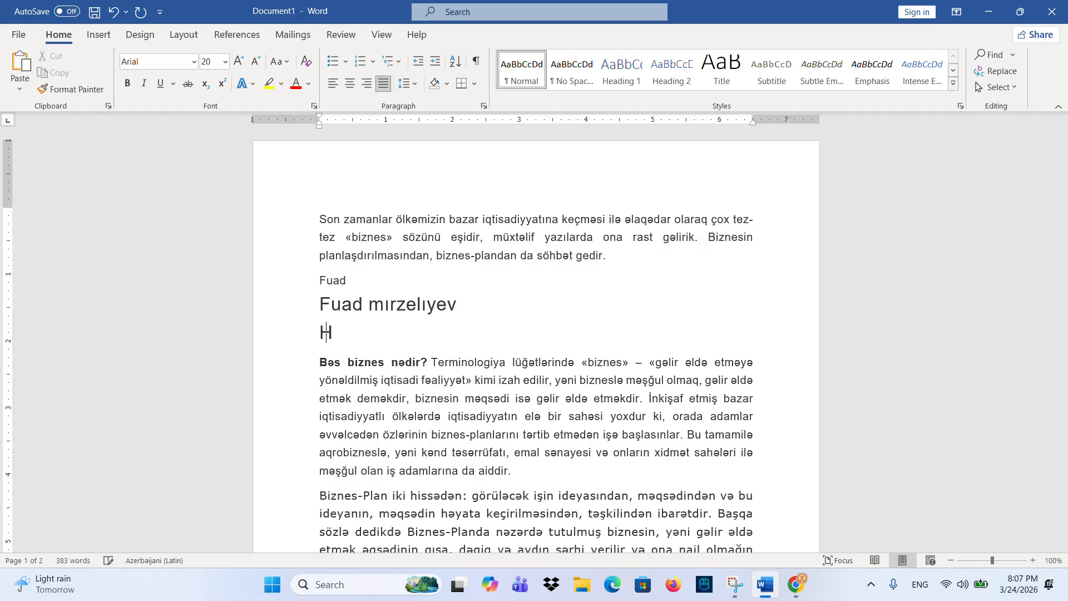
type("2O")
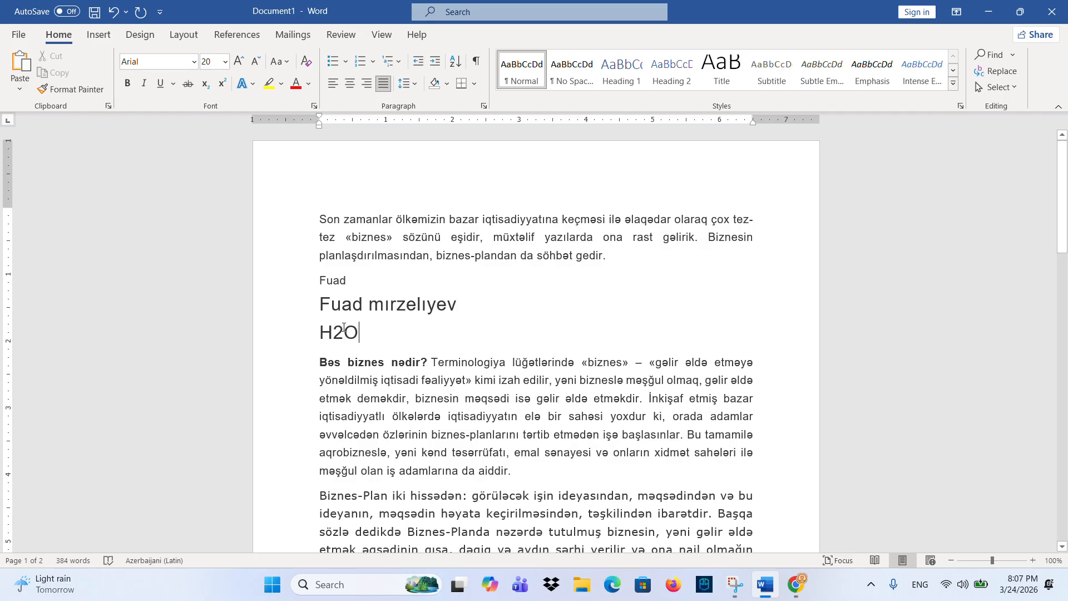
left_click_drag(341, 329, 335, 331)
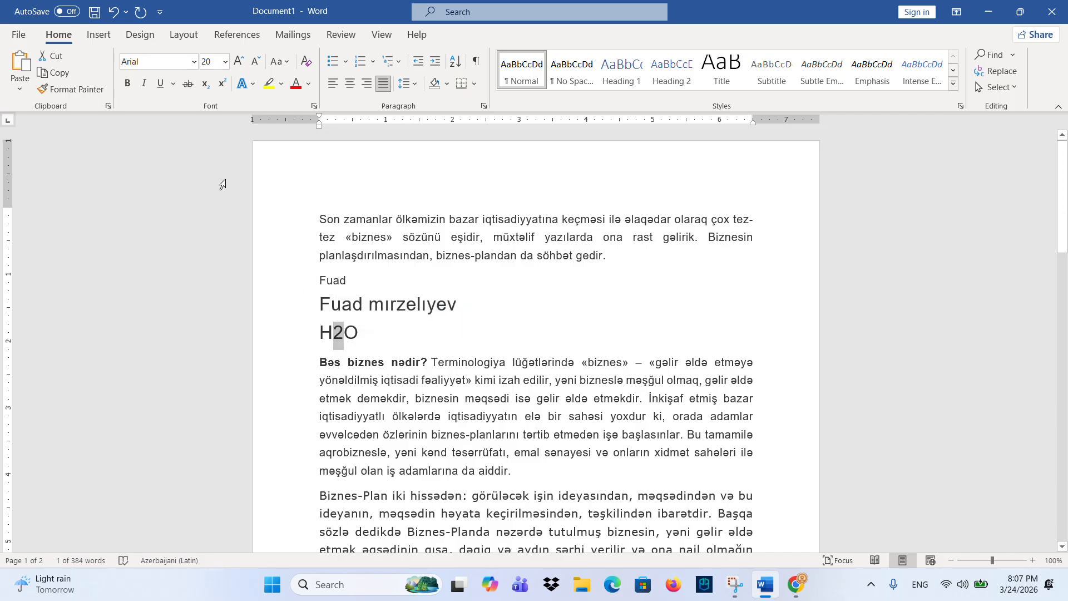
left_click(206, 85)
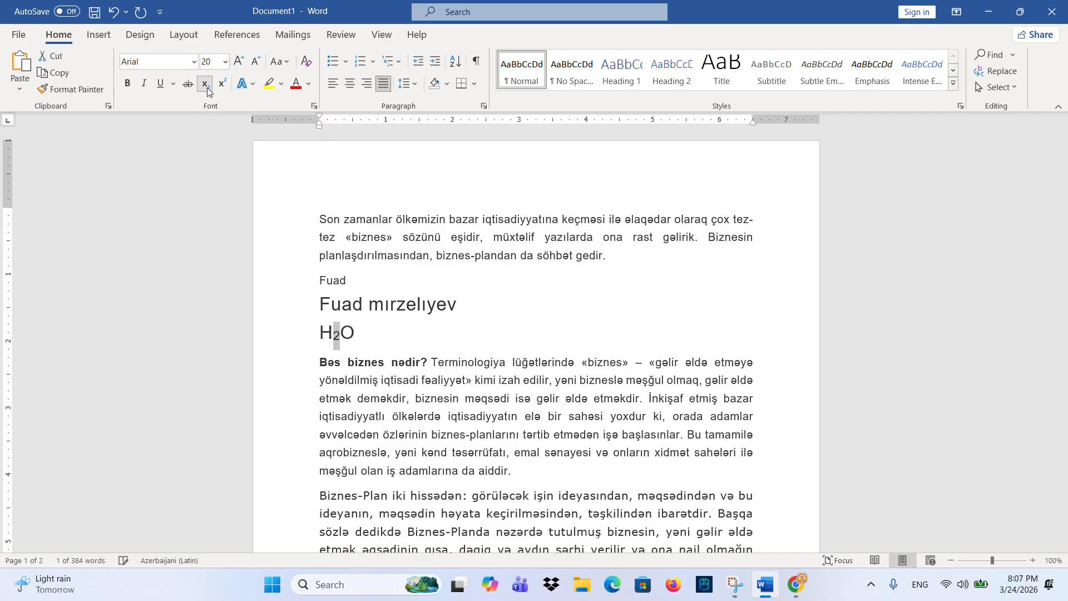
- Add a 5²=25 line with the 2 as superscript
key("End")
key("Return")
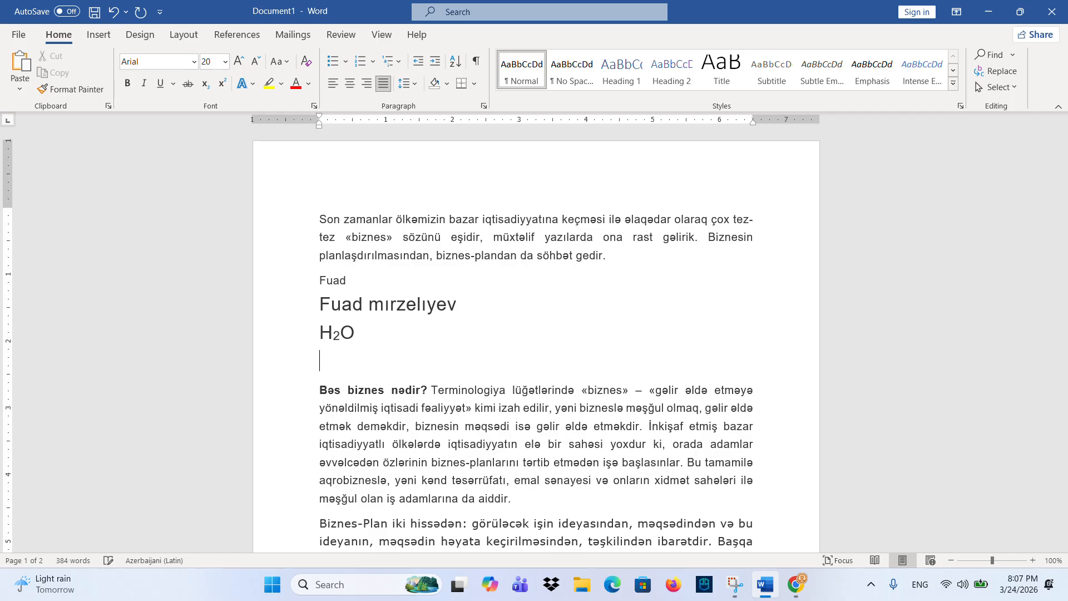
type("52=25")
left_click_drag(341, 364, 331, 365)
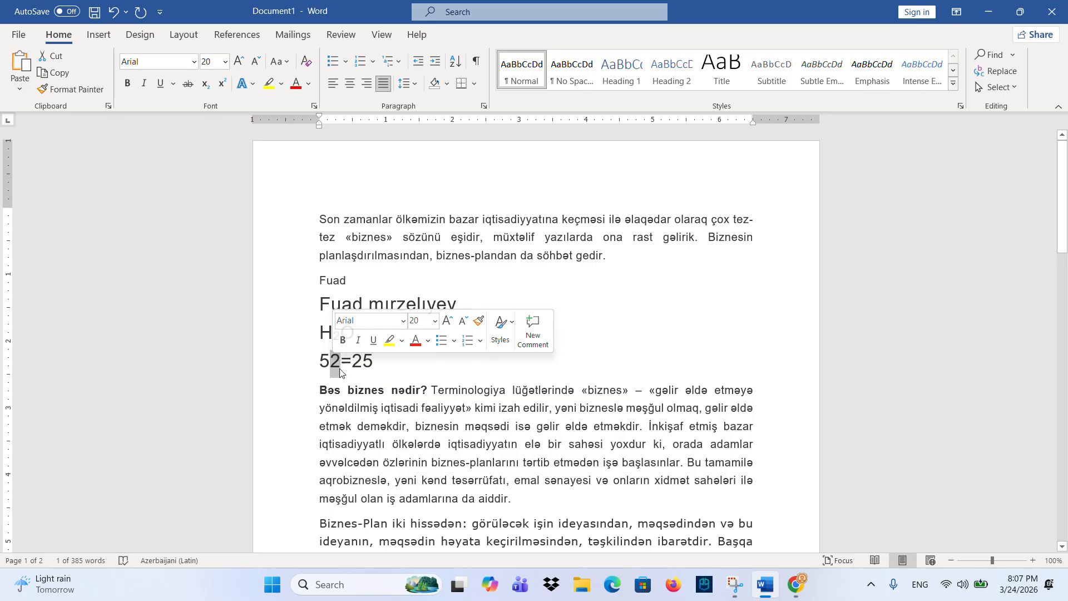
left_click(227, 88)
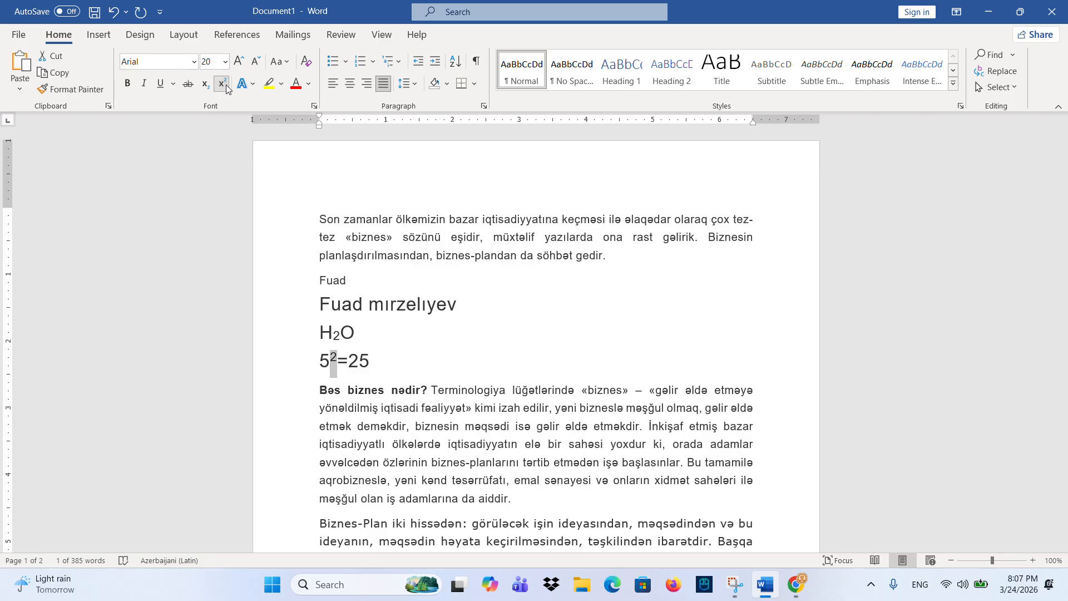
- Add a 2¹⁰=1024 line with the 10 as superscript
left_click(386, 366)
key("Return")
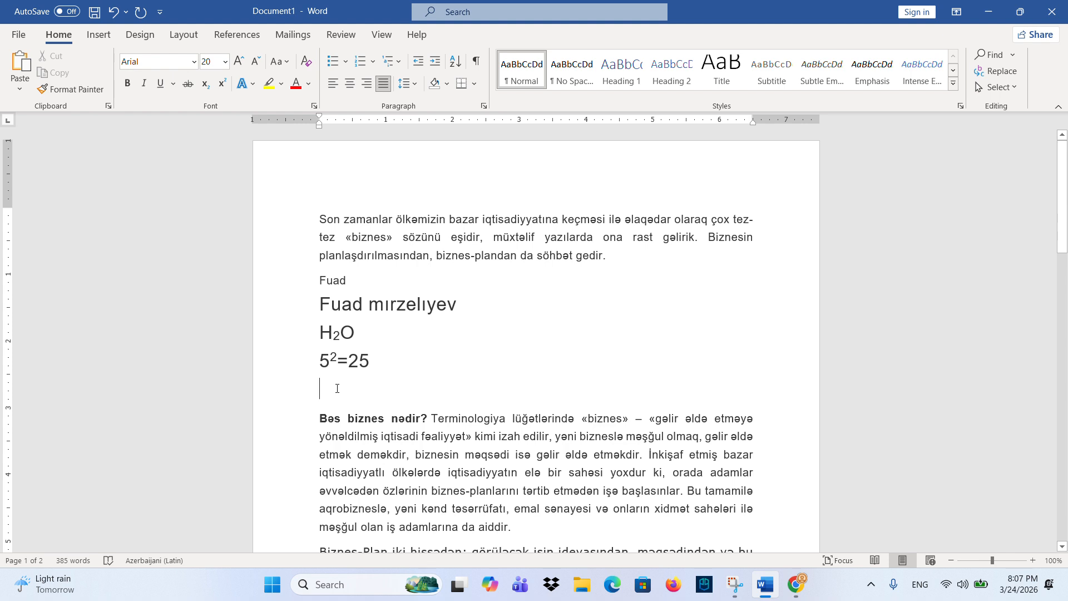
type("210=102")
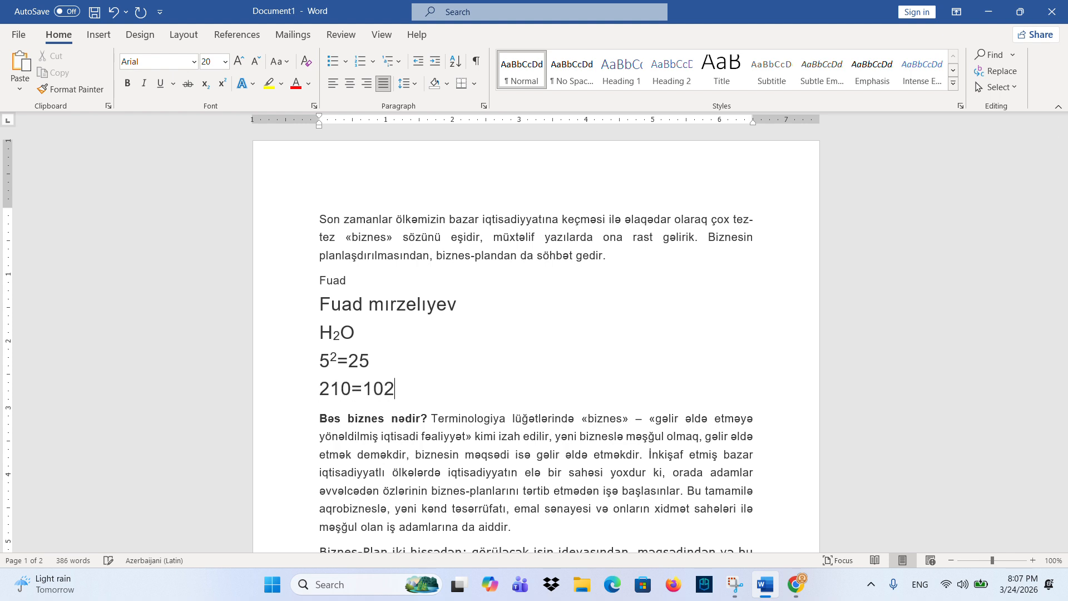
type("4")
left_click_drag(330, 389, 346, 389)
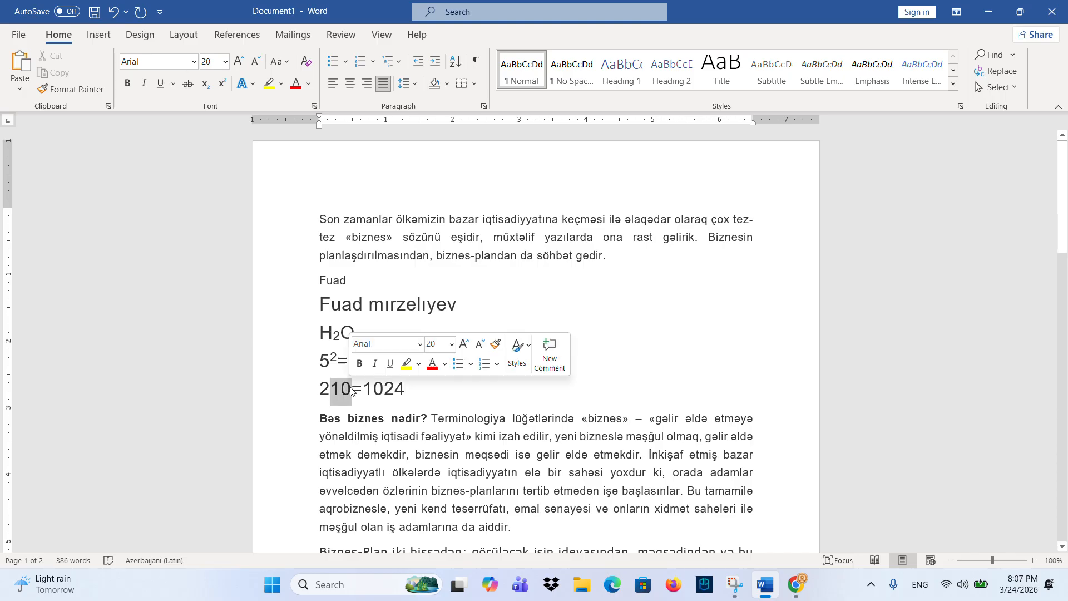
key("ctrl+shift+equal")
- Add a 2ˣ=1024 line with the x as superscript
left_click(416, 385)
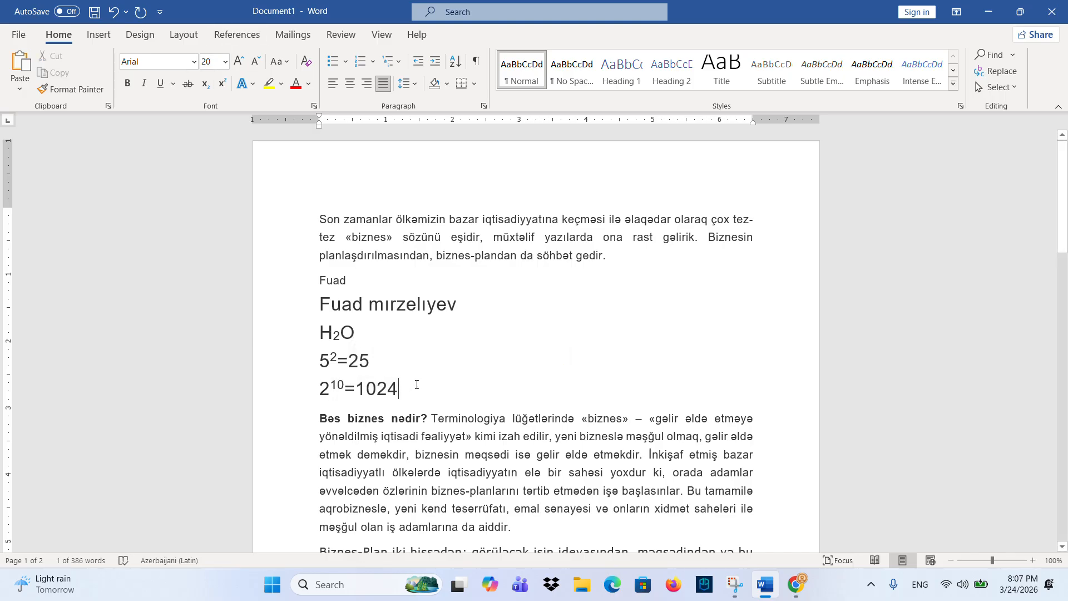
key("Return")
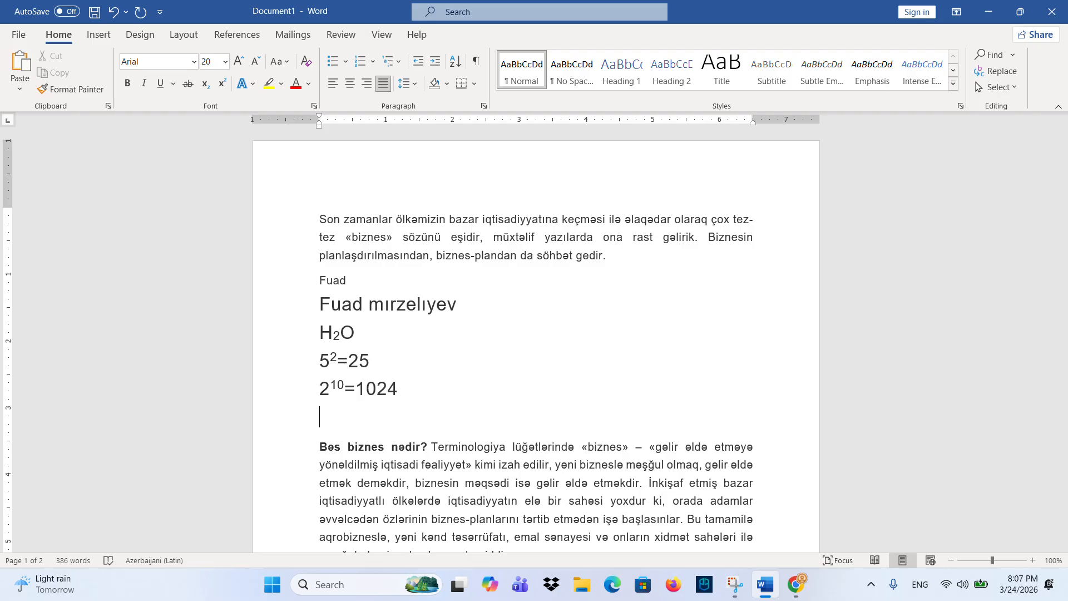
type("2")
key("Caps_Lock")
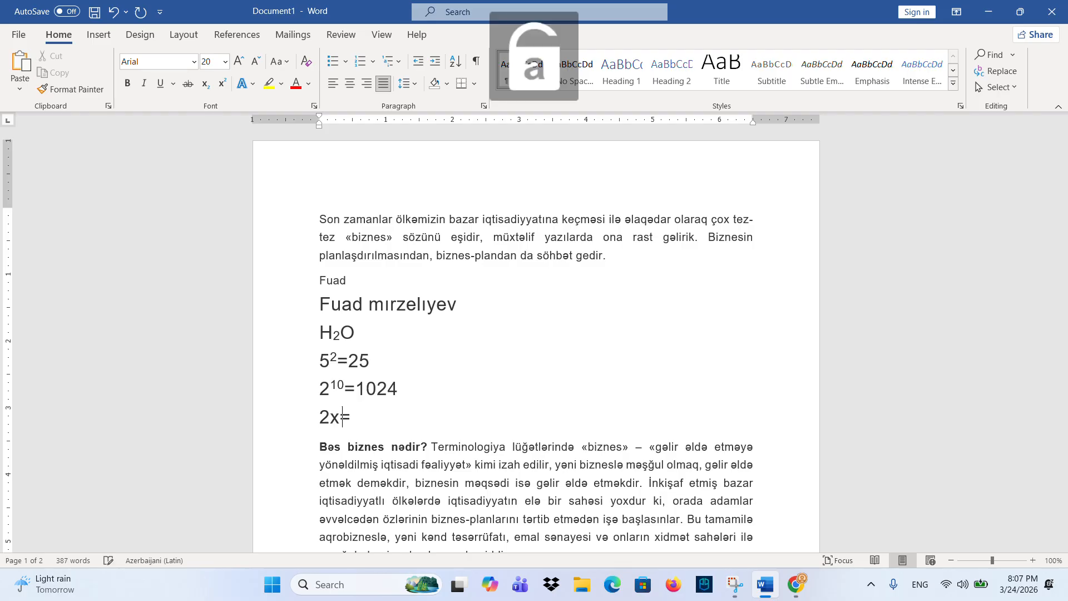
type("x=1024")
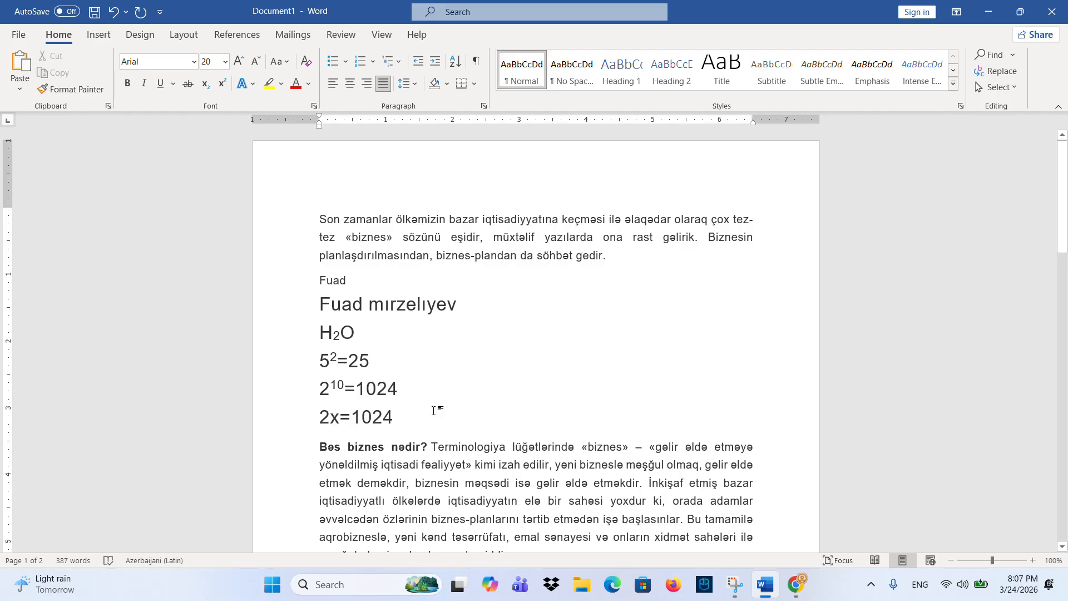
left_click_drag(338, 417, 330, 417)
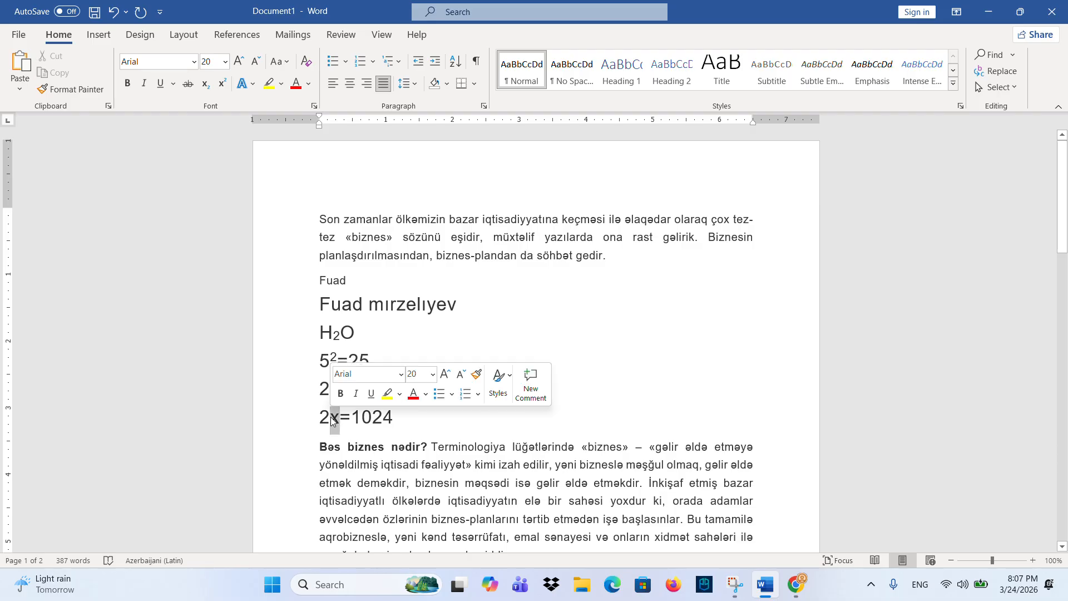
left_click(224, 81)
left_click(408, 422)
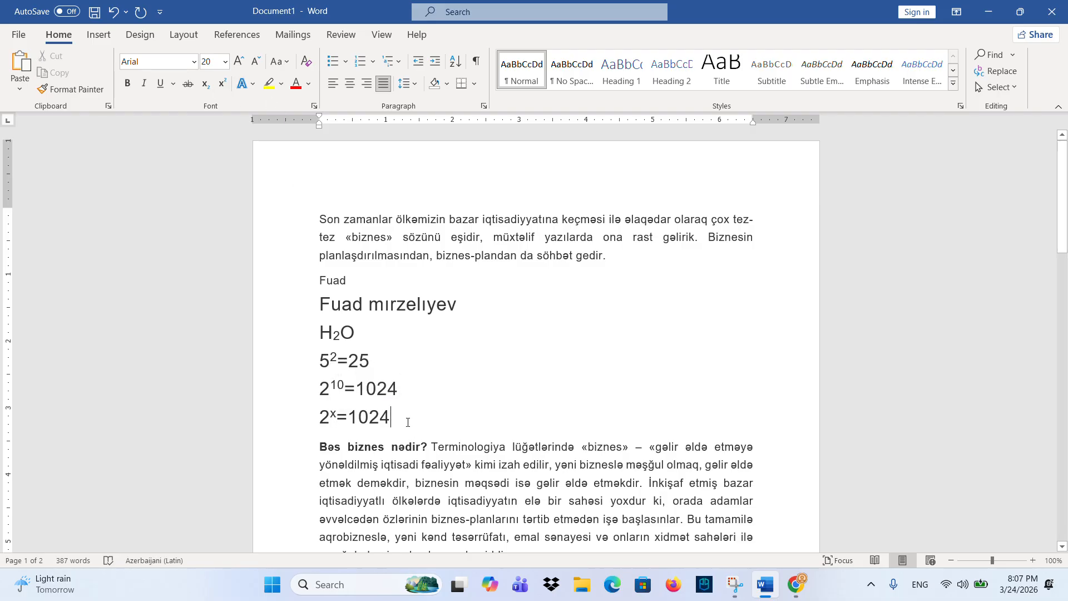
mouse_move(325, 421)
left_mouse_down()
mouse_move(395, 422)
mouse_move(325, 421)
left_mouse_up()
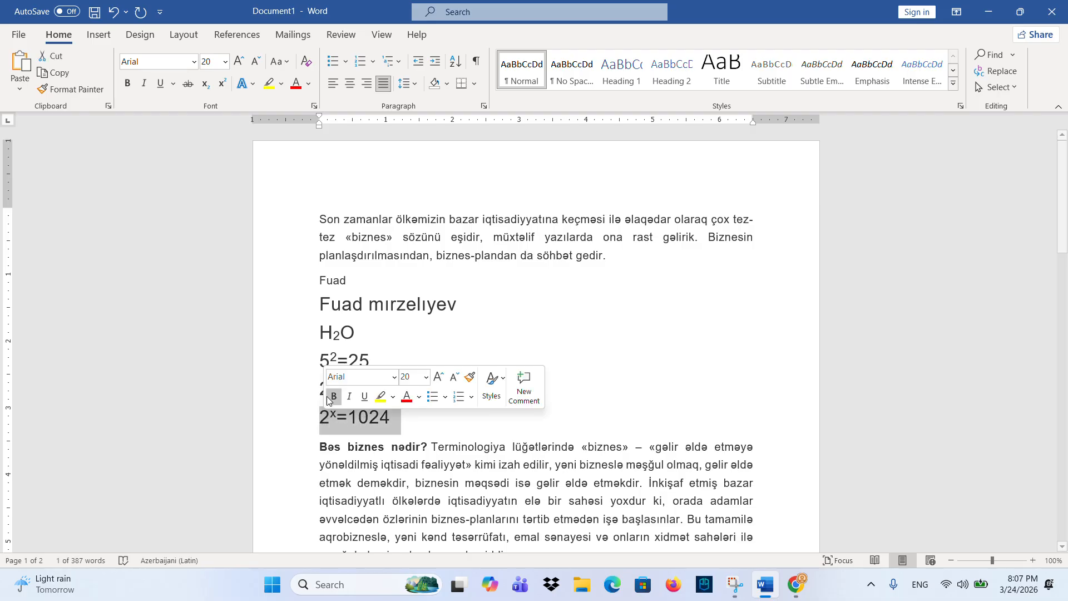
left_click(414, 420)
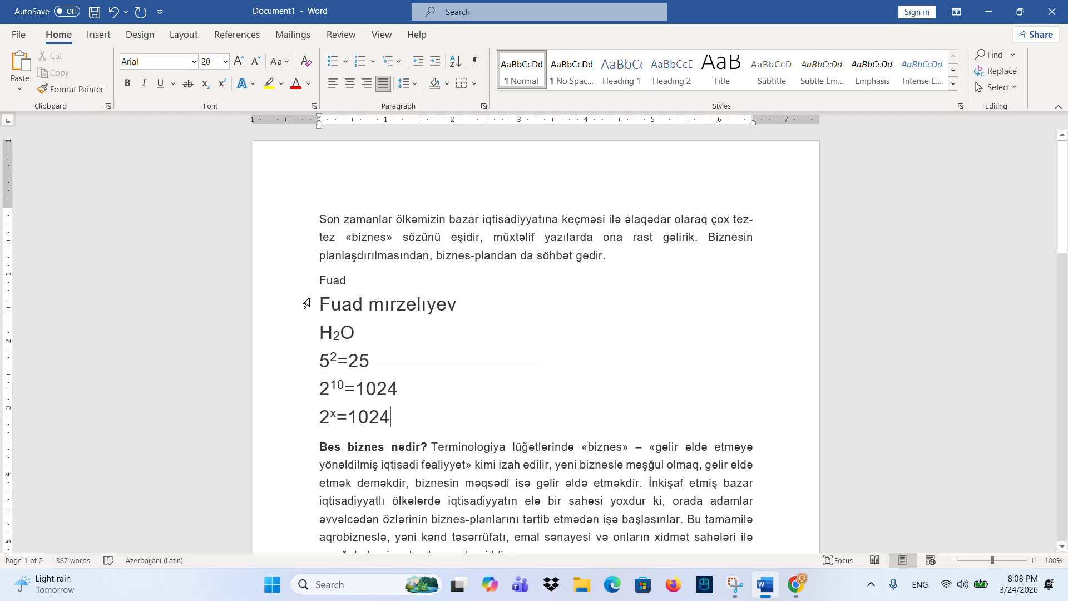
left_click_drag(316, 305, 441, 307)
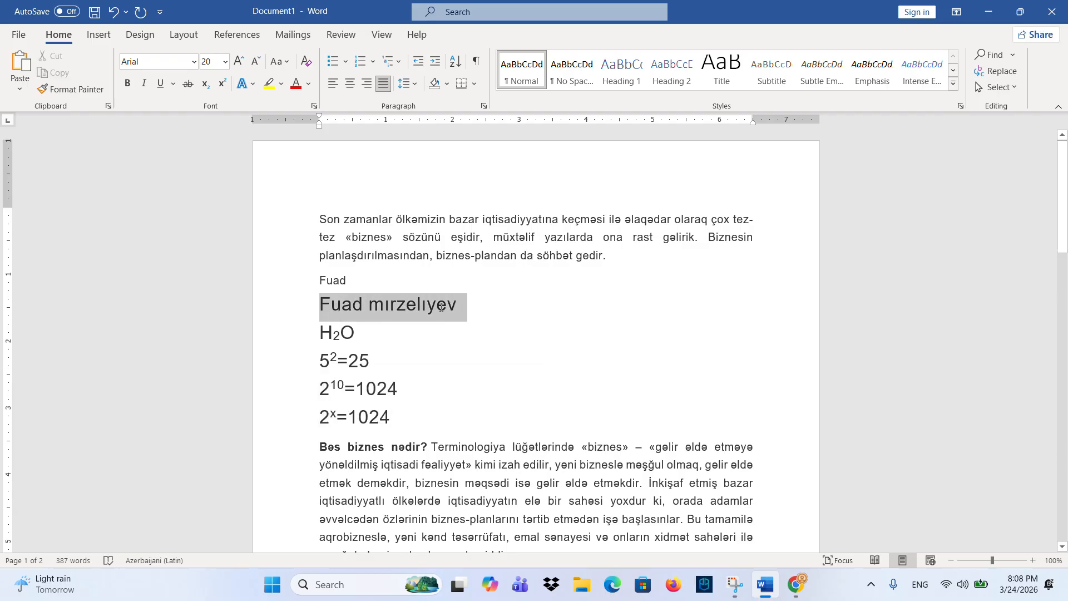
left_click(242, 83)
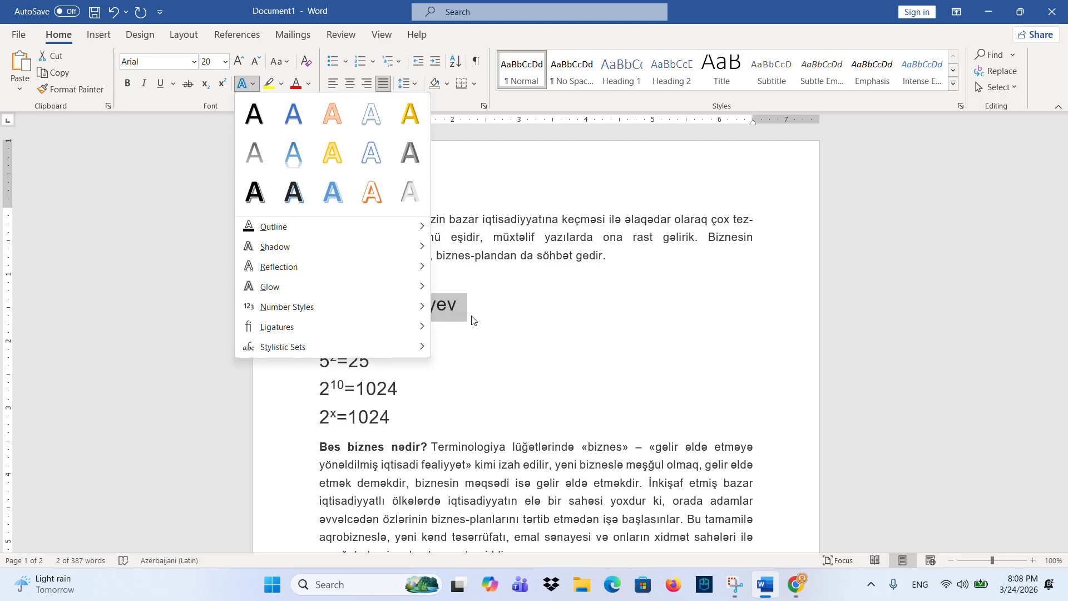
left_click(432, 306)
left_click(366, 84)
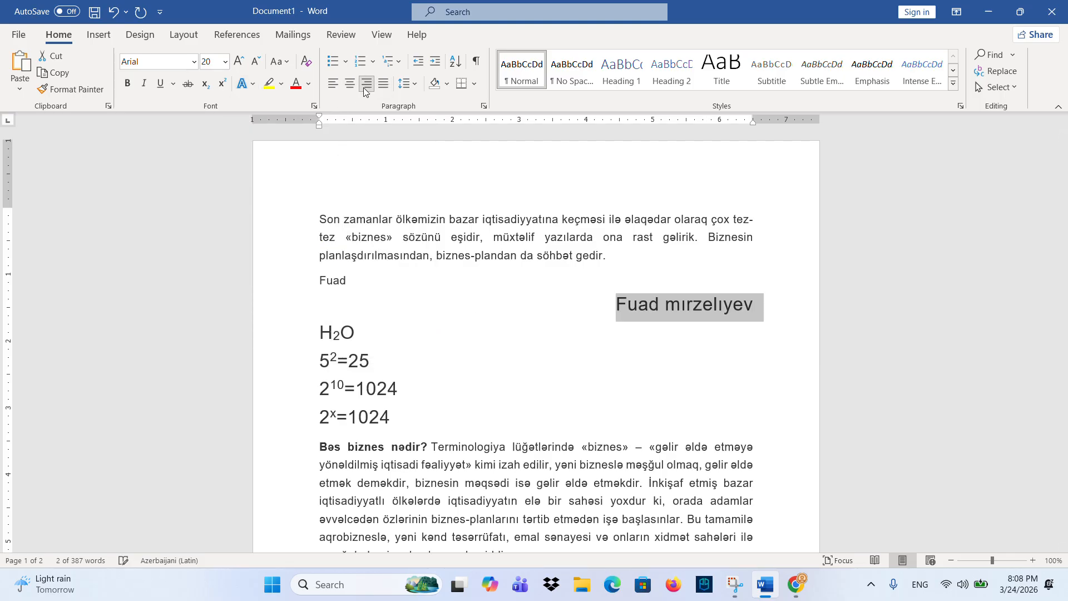
left_click(242, 83)
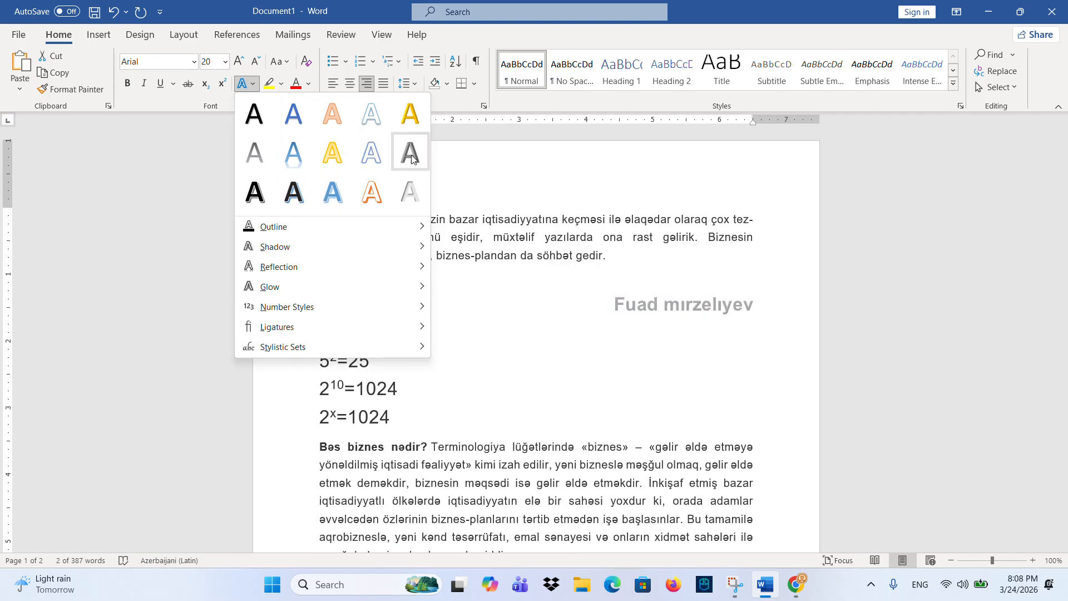
left_click(626, 306)
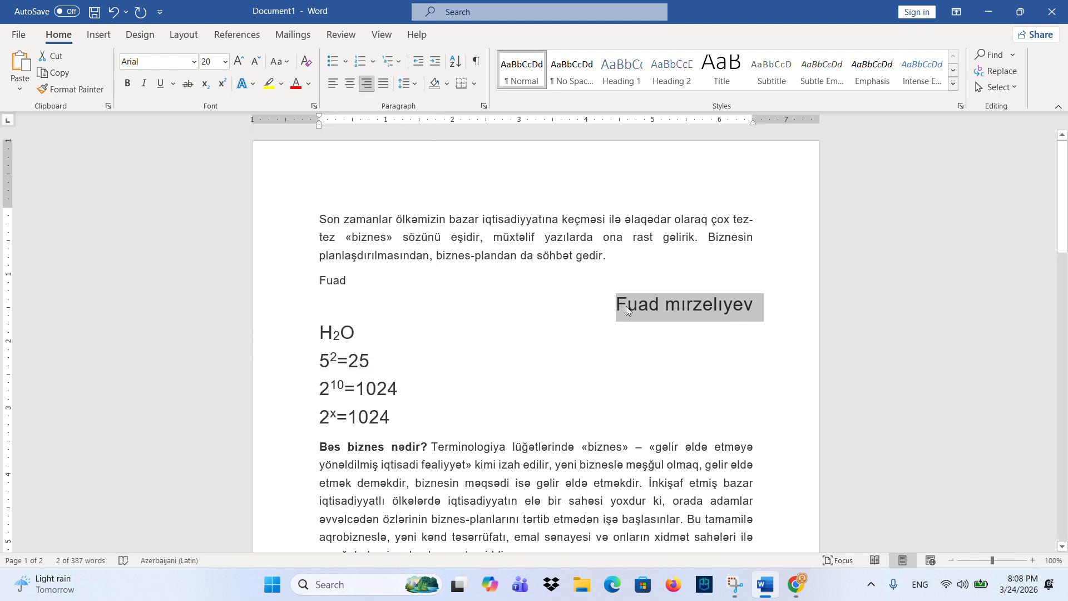
left_click_drag(616, 306, 746, 309)
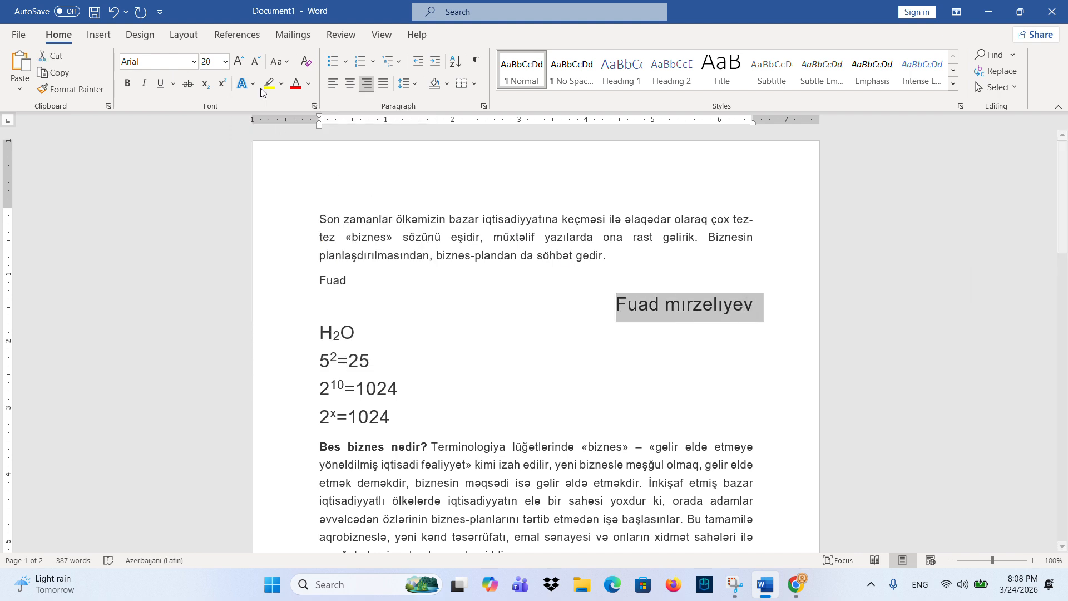
left_click(281, 86)
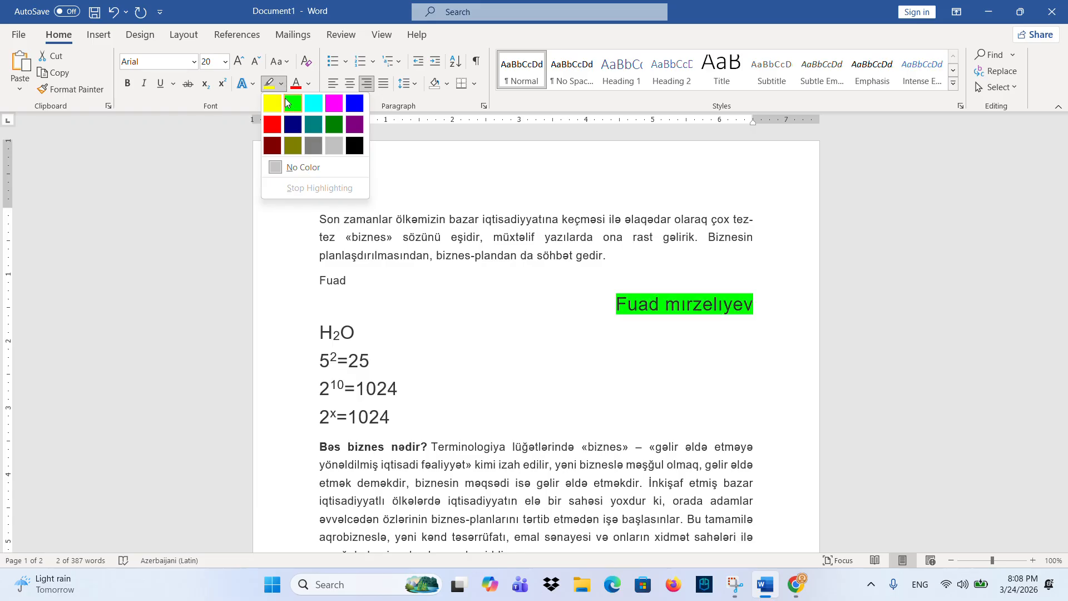
left_click(292, 102)
left_click(536, 302)
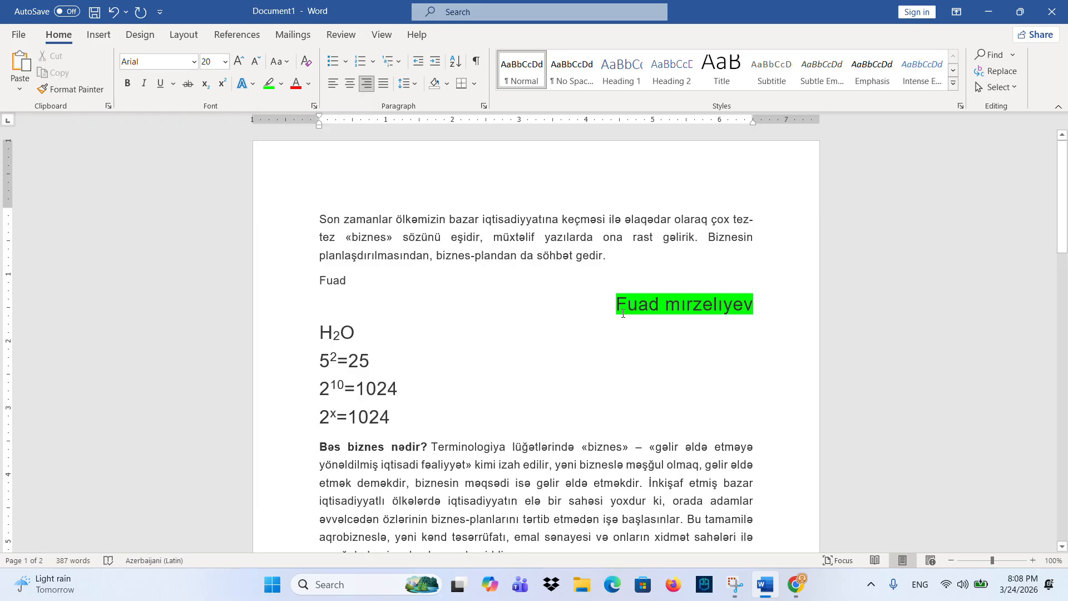
left_click_drag(617, 309, 760, 309)
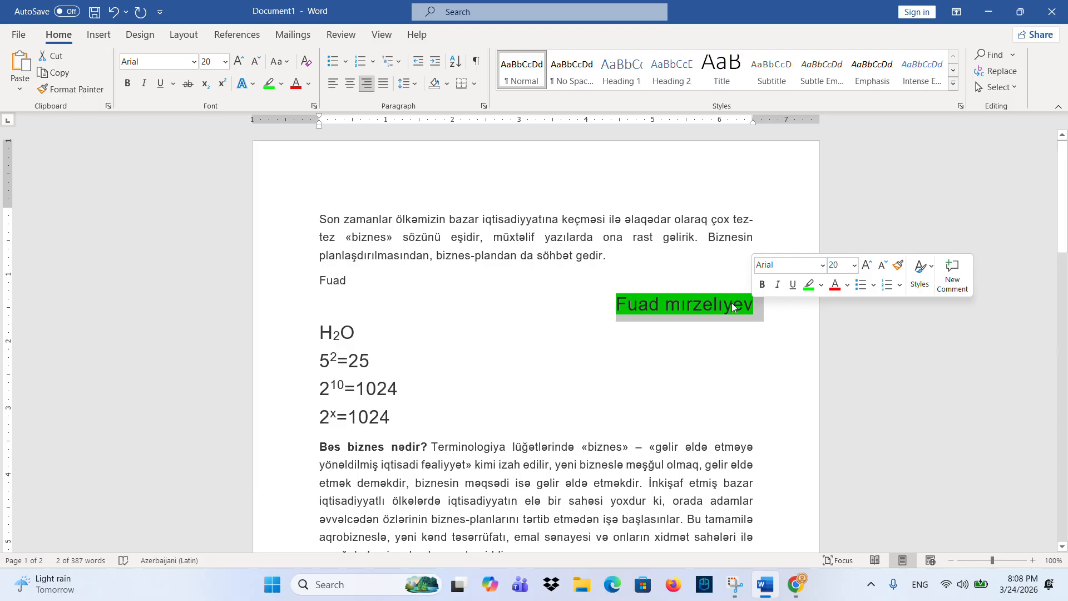
left_click(281, 84)
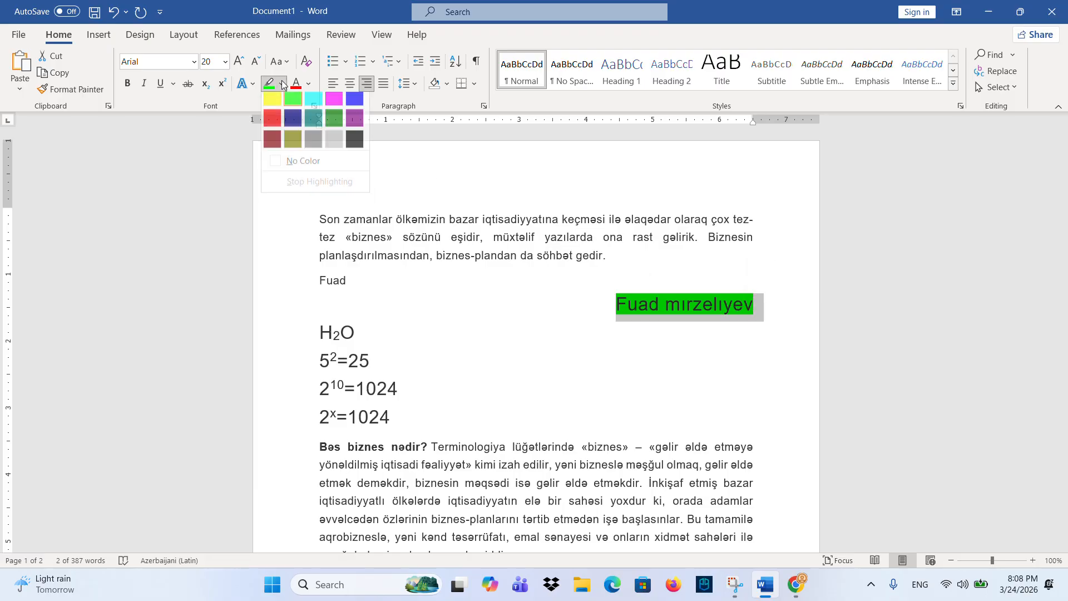
left_click(296, 166)
key("Right")
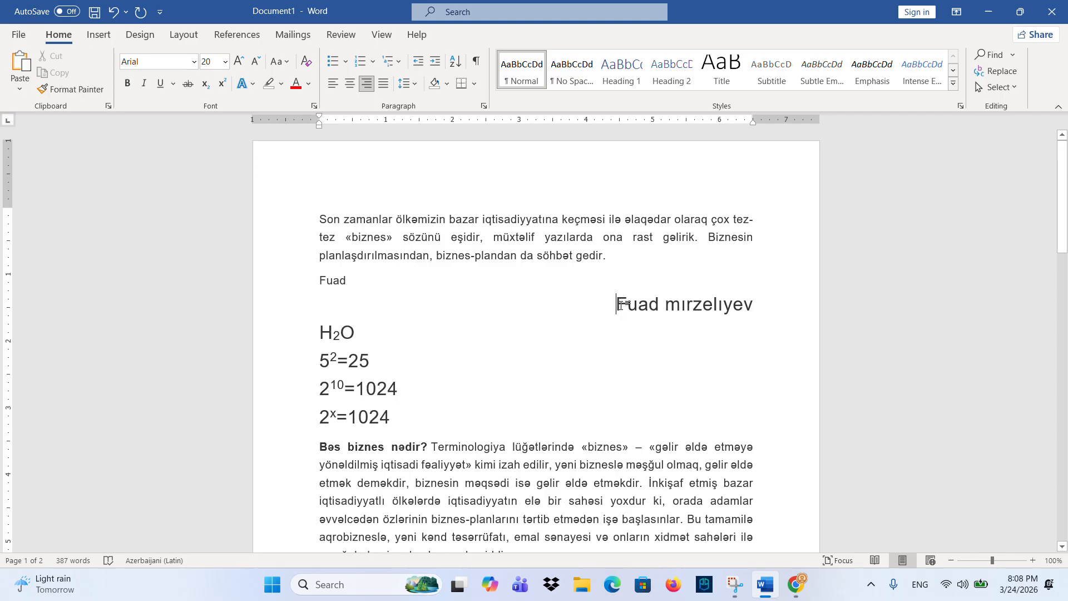
- Try red then automatic font colour on the name line, and left-align it
left_click_drag(623, 304, 769, 304)
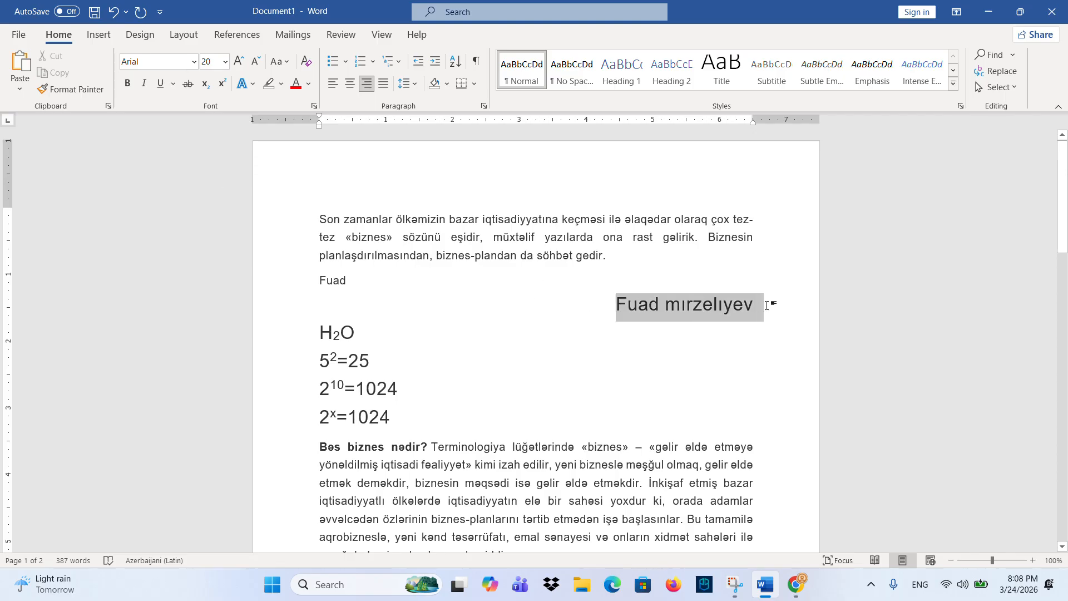
left_click(309, 83)
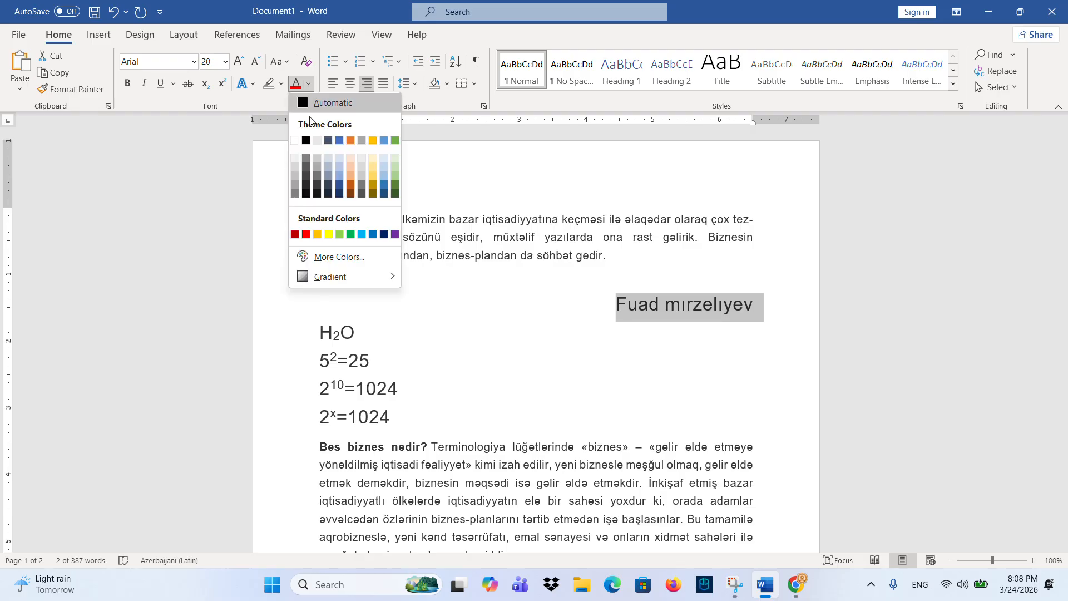
left_click(301, 234)
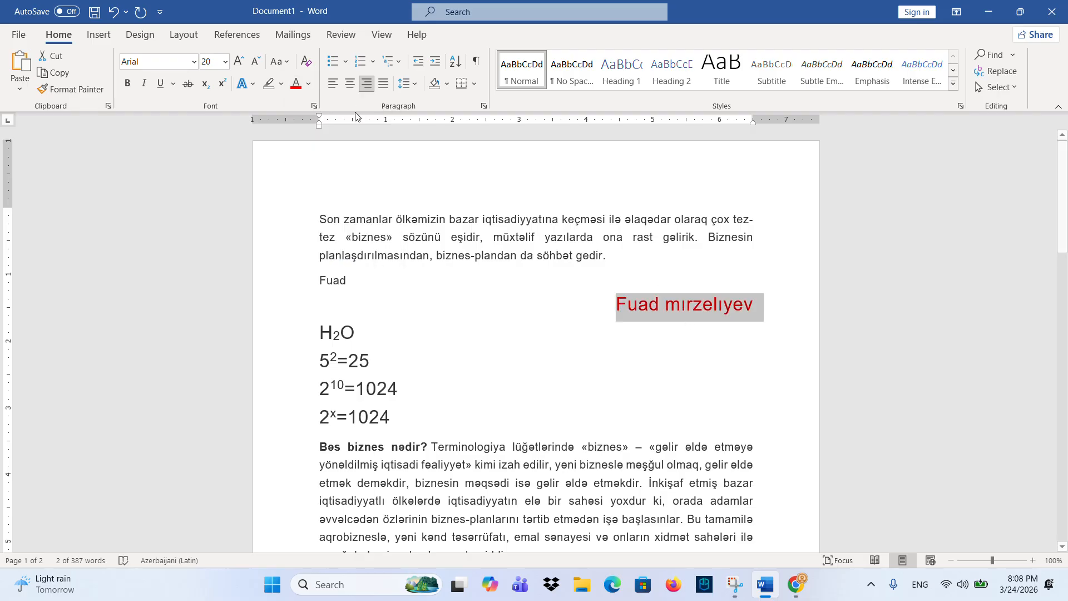
left_click(308, 84)
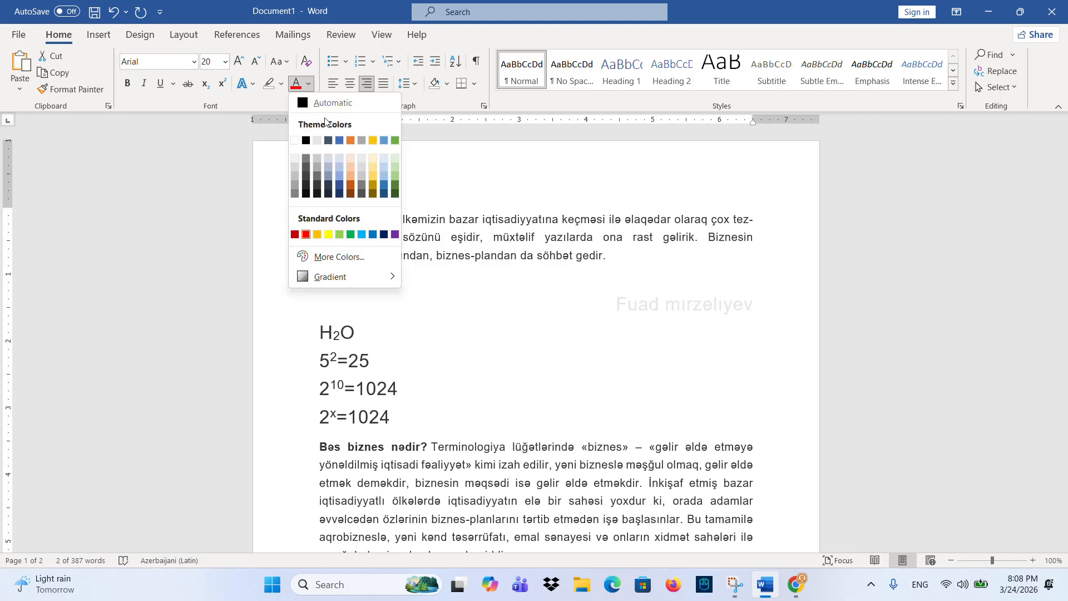
left_click(326, 104)
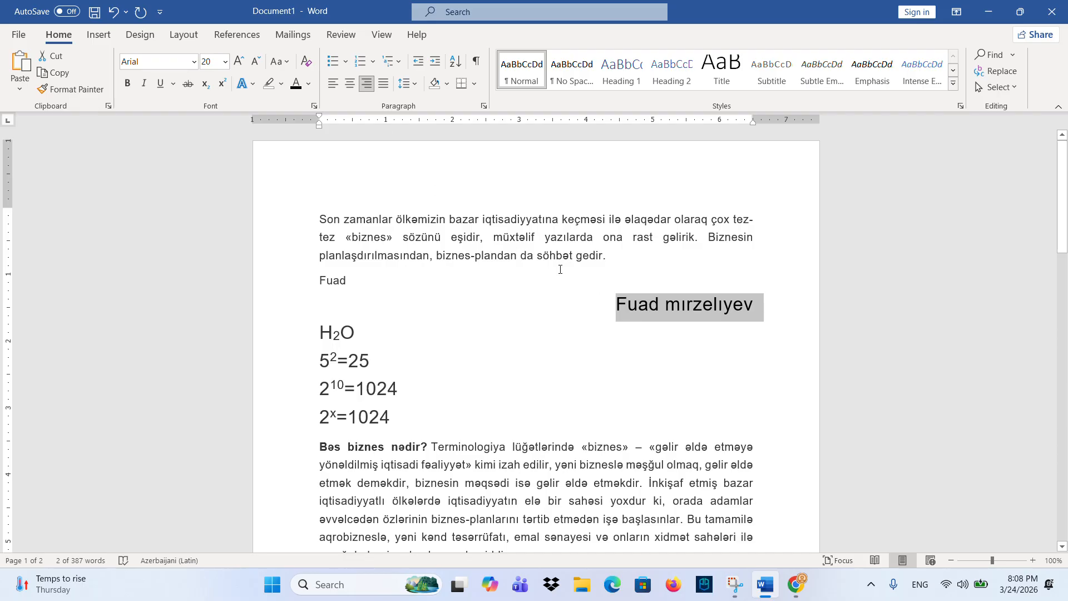
left_click(350, 84)
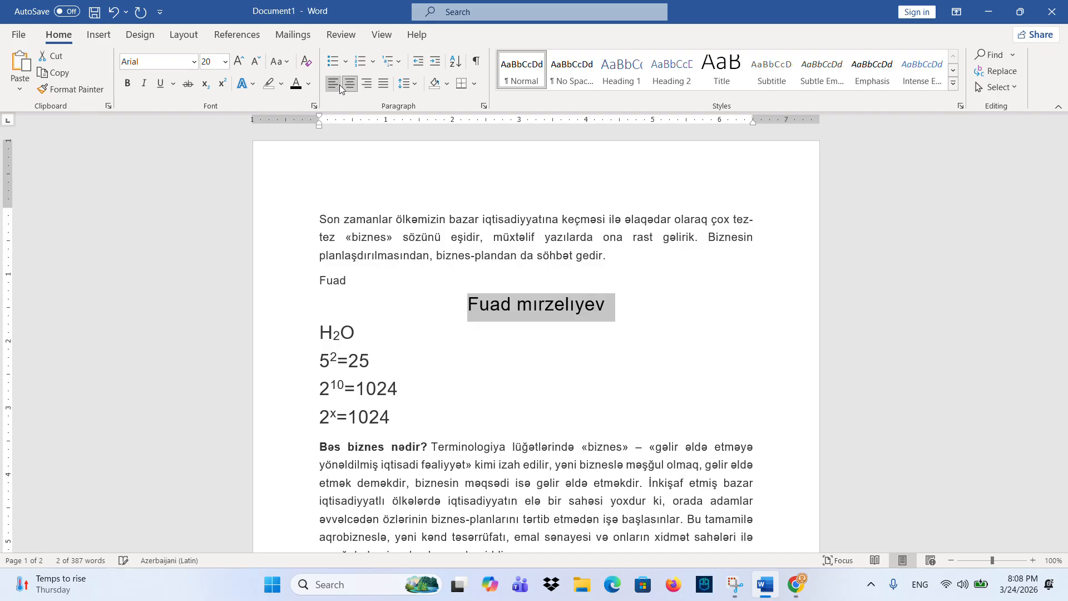
left_click(334, 83)
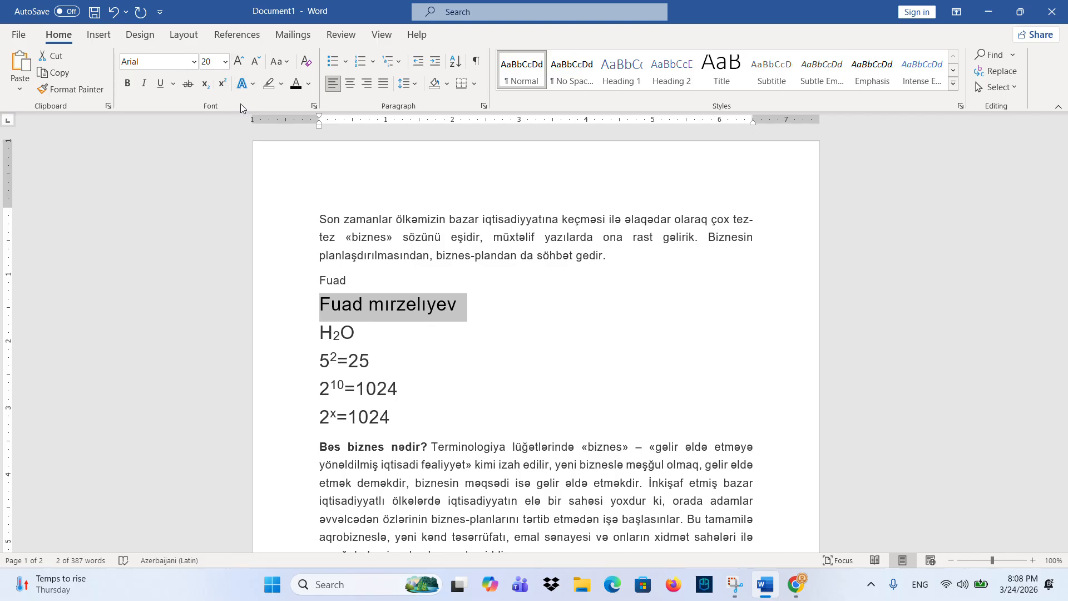
- Make the name line 24 pt, bold, italic, underlined, red text on yellow highlight
left_click(238, 61)
left_click(238, 61)
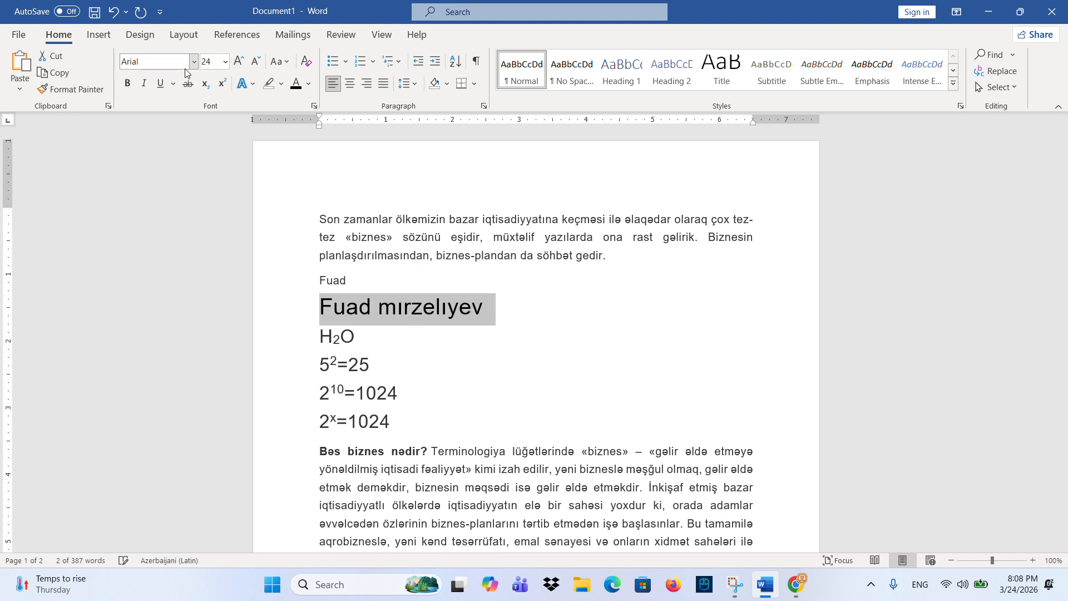
left_click(127, 84)
left_click(145, 83)
left_click(161, 83)
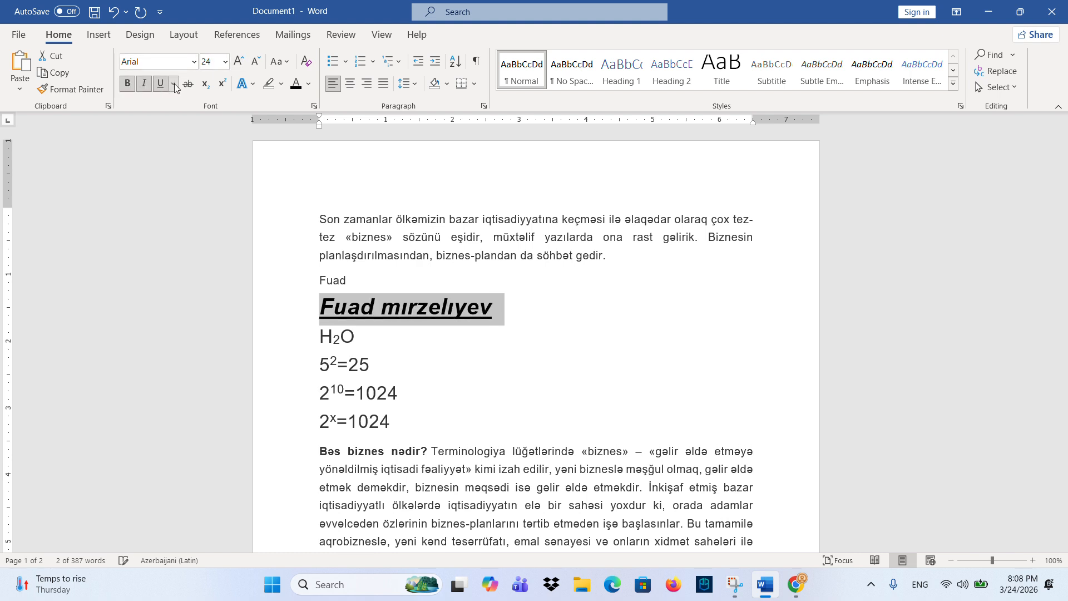
left_click(280, 85)
left_click(270, 108)
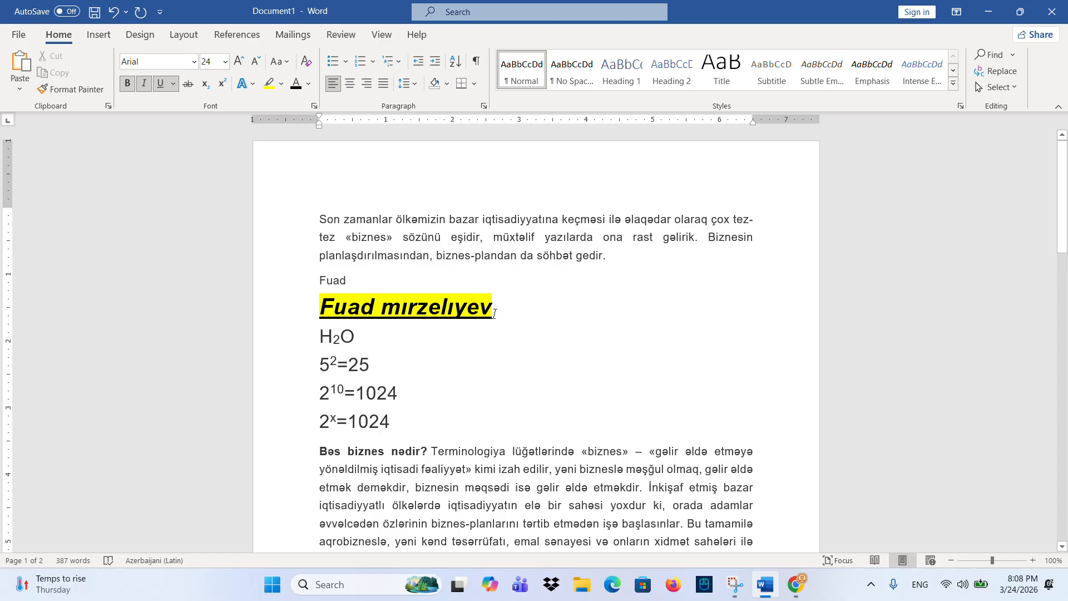
left_click_drag(494, 313, 320, 307)
left_click(309, 83)
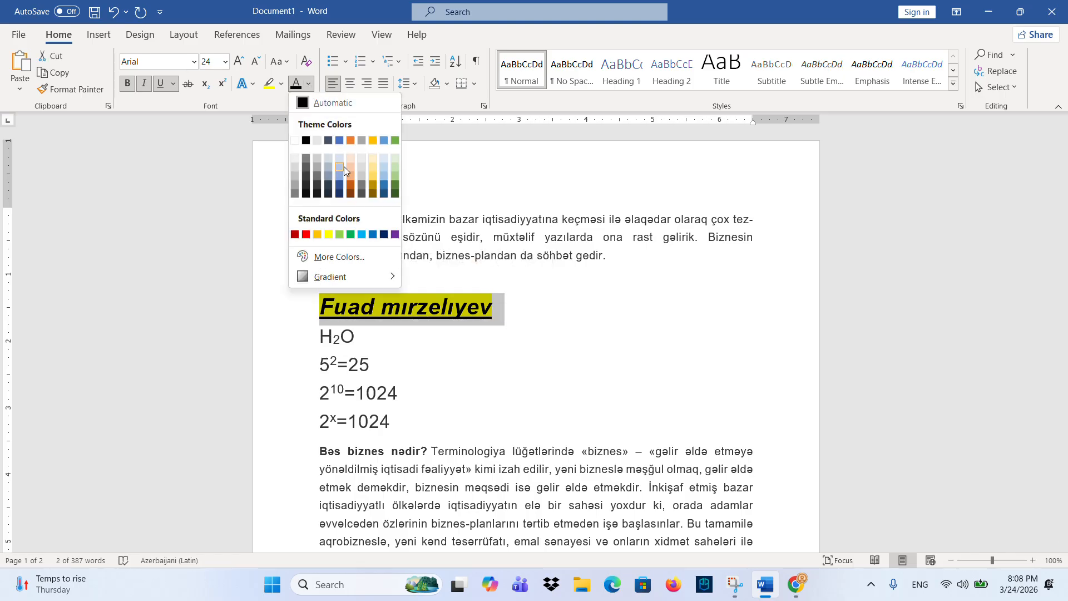
left_click(307, 234)
left_click_drag(494, 309, 356, 319)
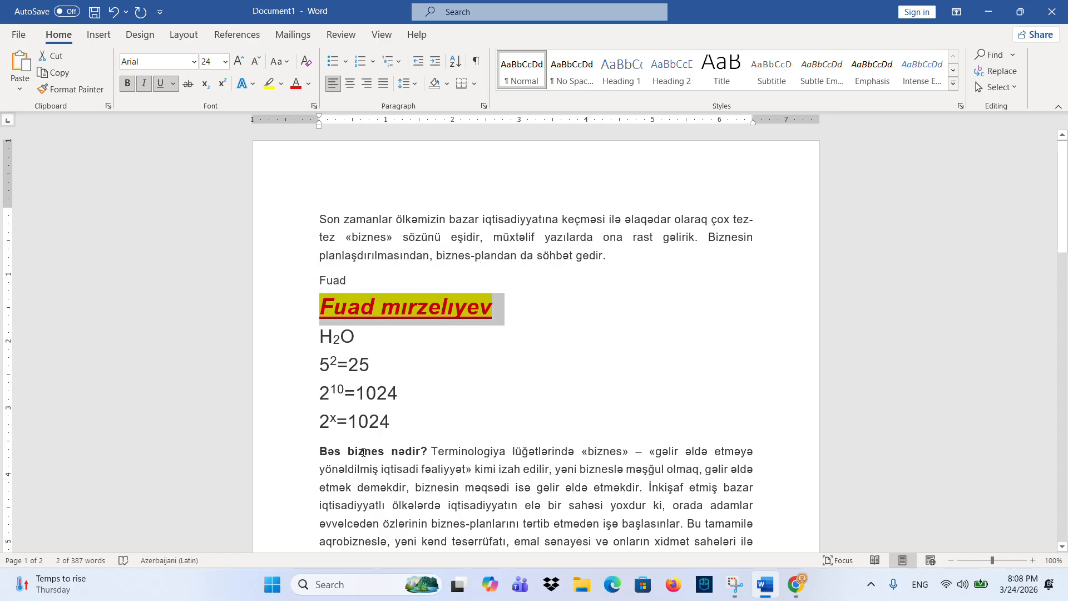
left_click_drag(320, 307, 483, 310)
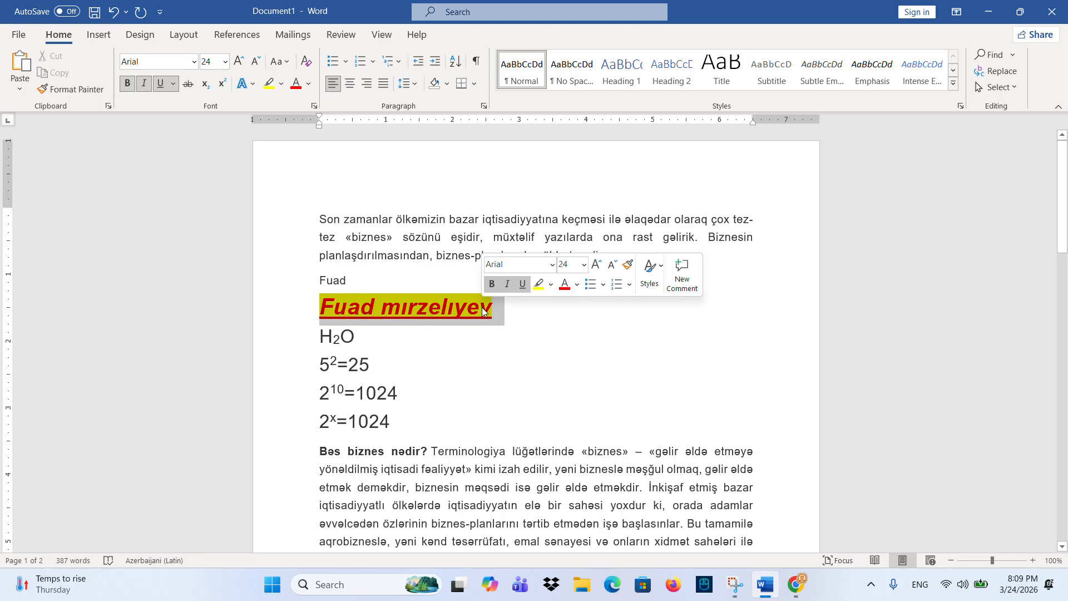
- Copy the name line's formatting onto the word 'biznes' in 'Bəs biznes nədir?' with Format Painter
left_click(92, 92)
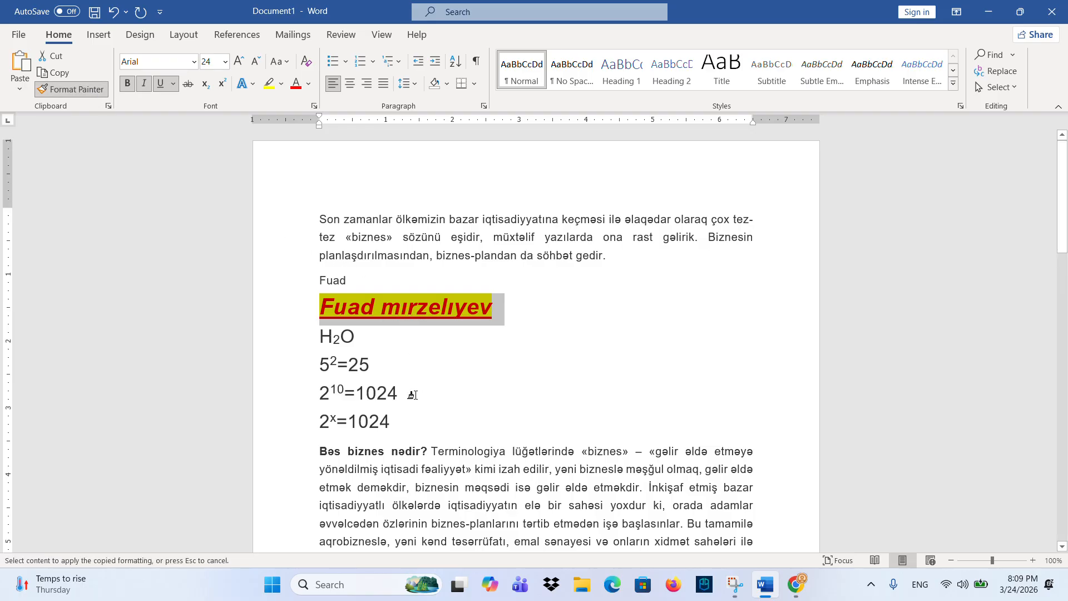
left_click_drag(346, 448, 383, 450)
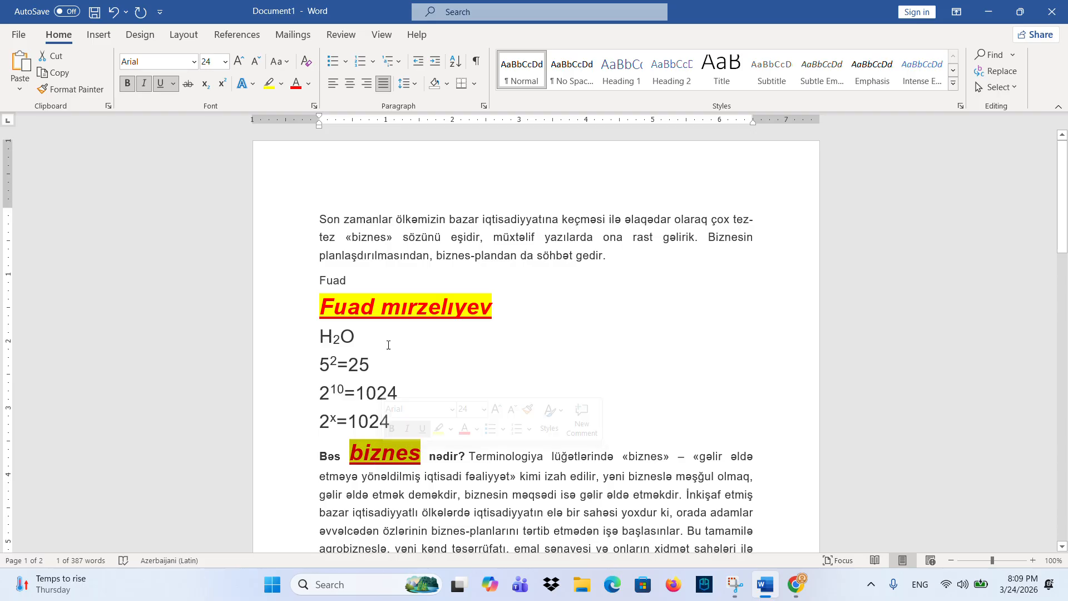
left_click_drag(501, 310, 305, 310)
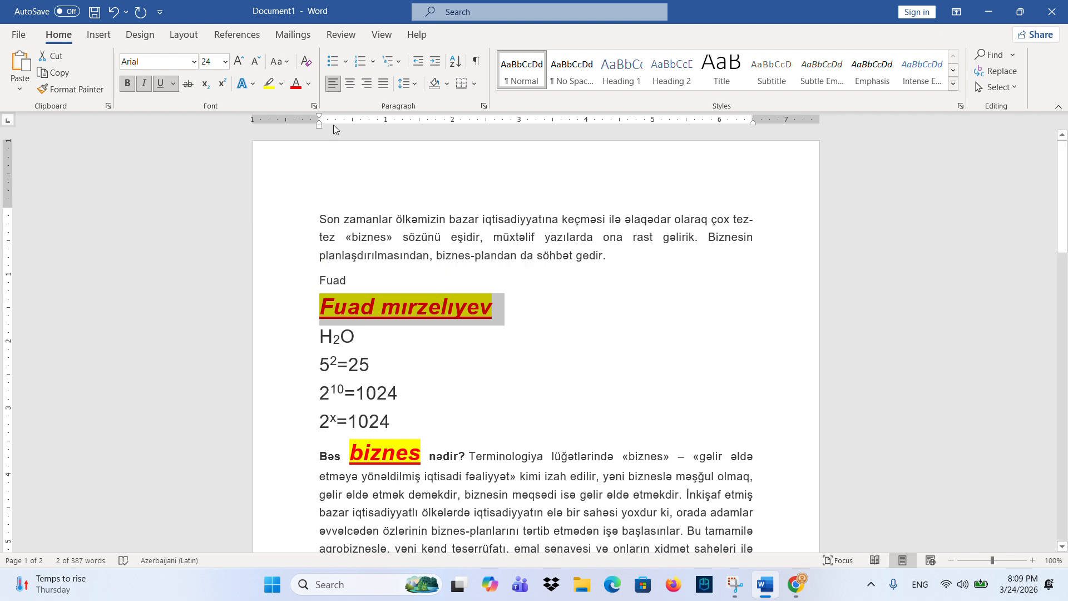
- Clear all formatting and the yellow highlight from the name line
left_click(307, 62)
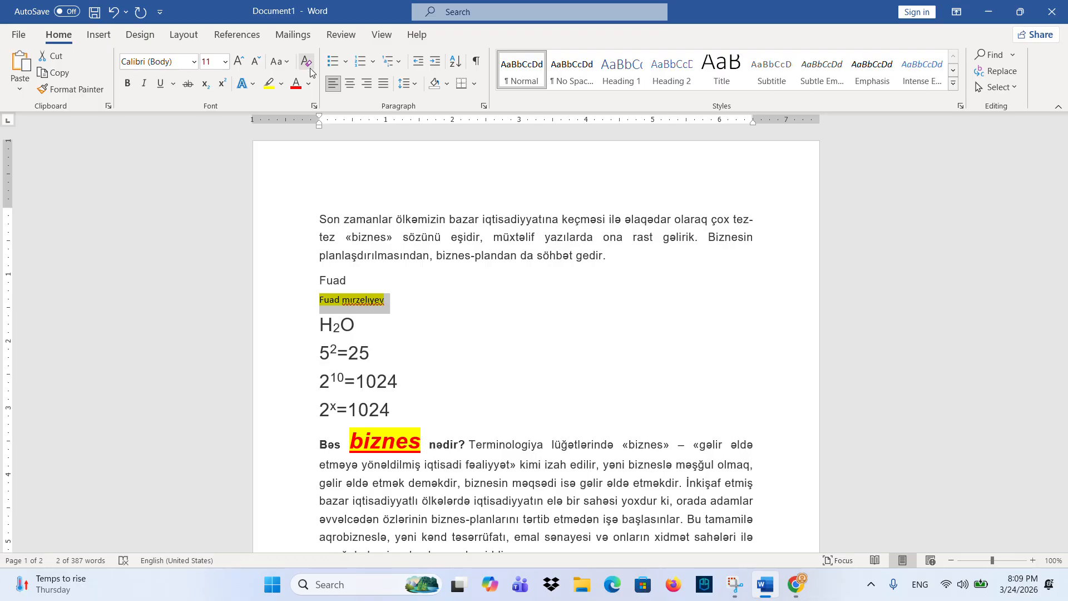
left_click(345, 302)
left_click_drag(321, 301, 386, 300)
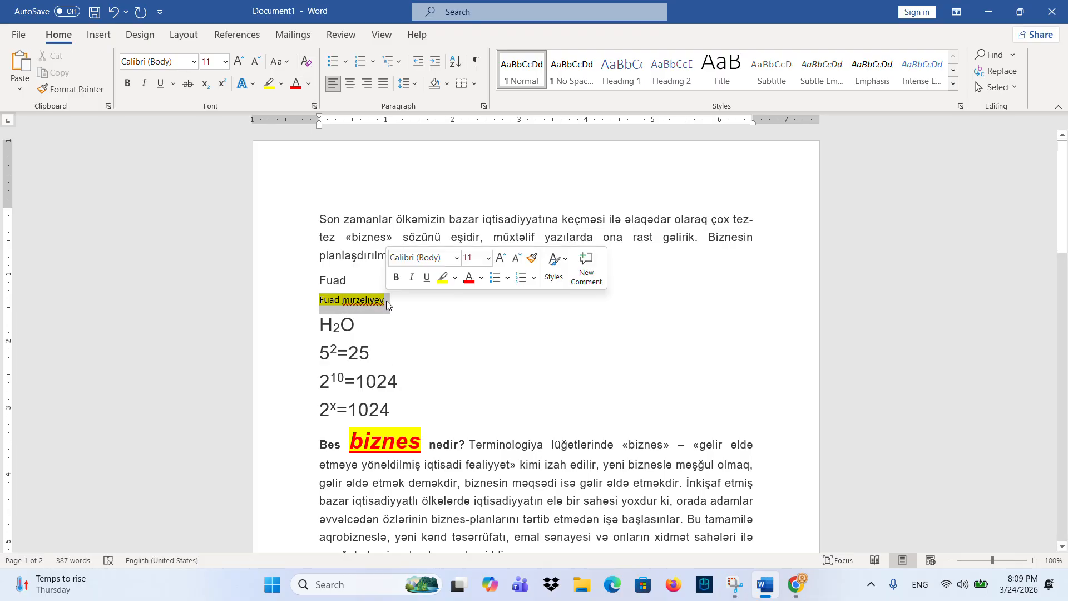
left_click(282, 84)
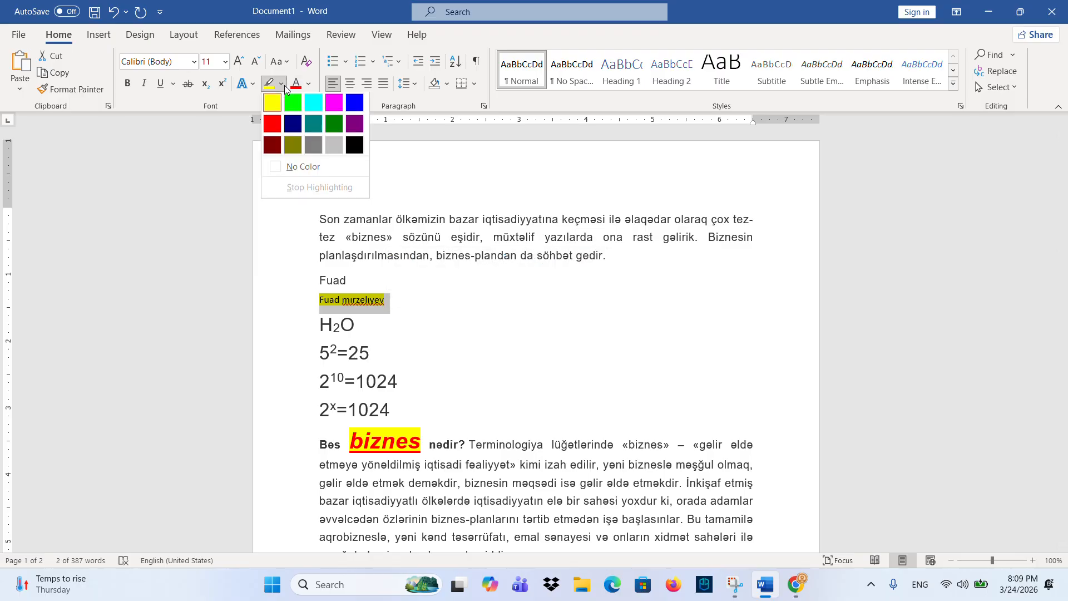
left_click(297, 167)
- Clear all formatting and the yellow highlight from the word 'biznes'
left_click_drag(426, 440, 349, 442)
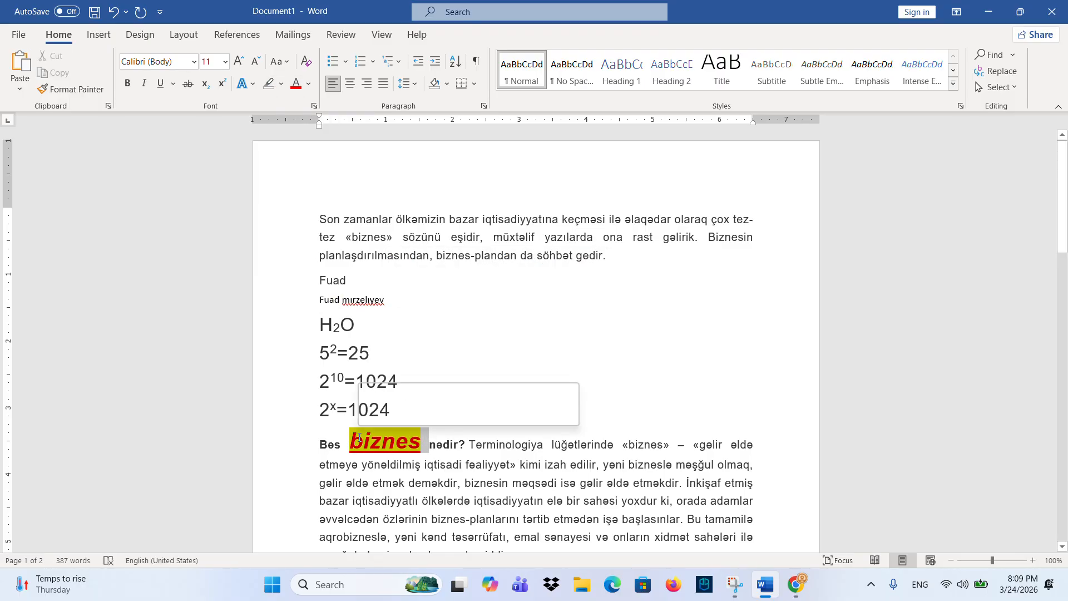
left_click(307, 61)
left_click(282, 84)
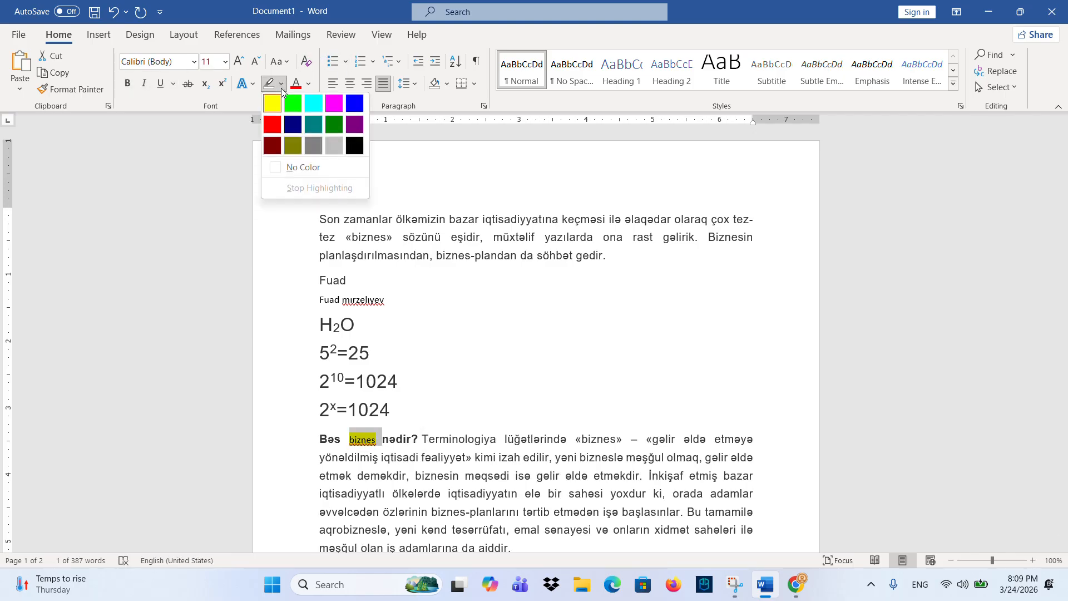
left_click(301, 167)
left_click(367, 300)
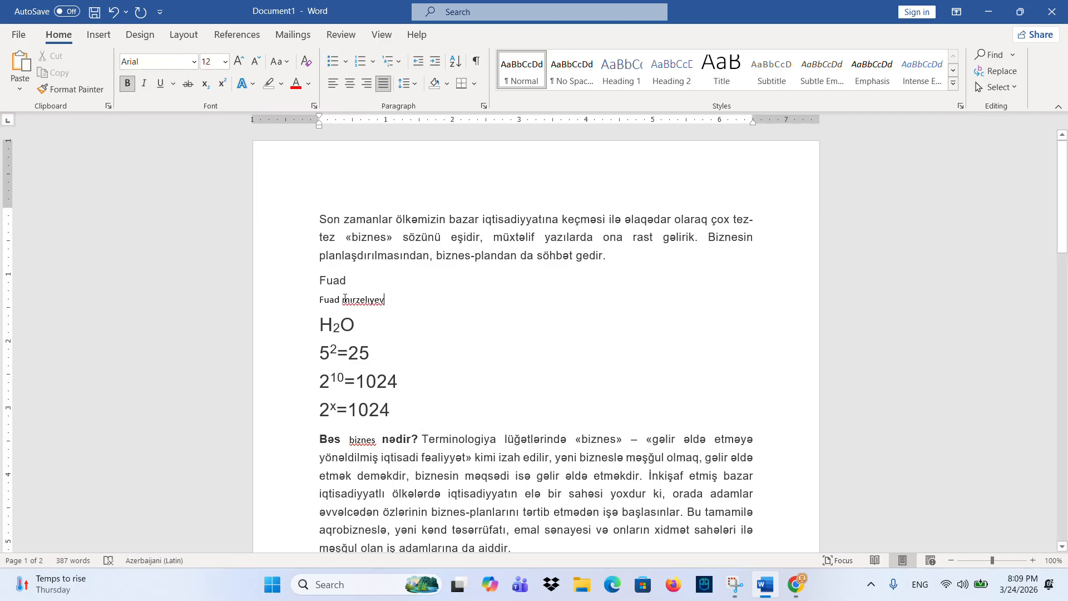
triple_click(345, 299)
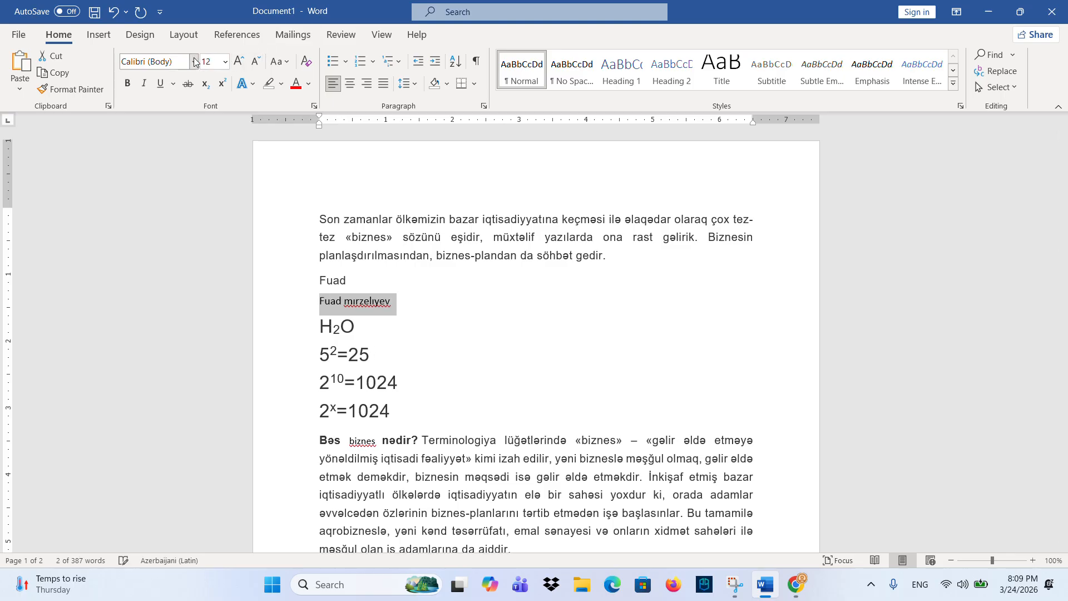
left_click(239, 62)
left_click(239, 61)
left_click(239, 61)
left_click(194, 62)
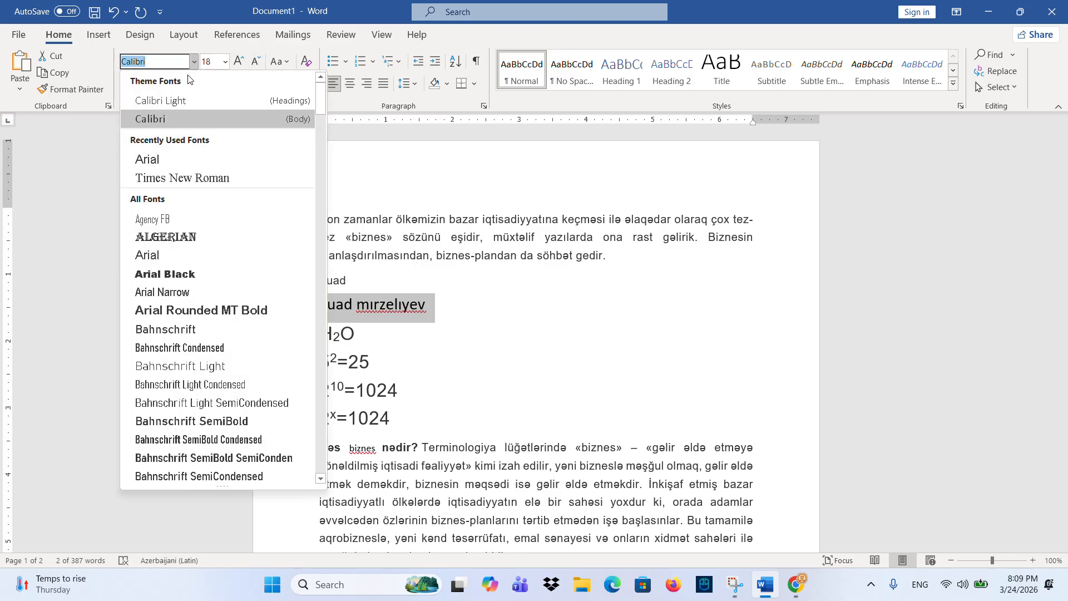
left_click(188, 160)
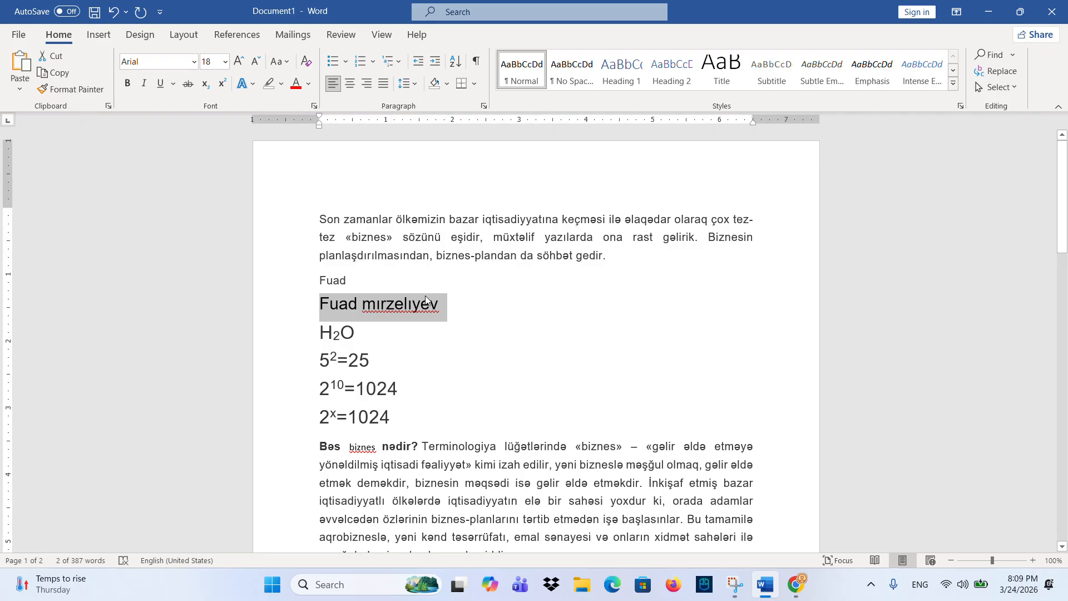
left_click(445, 307)
left_click_drag(446, 306, 300, 307)
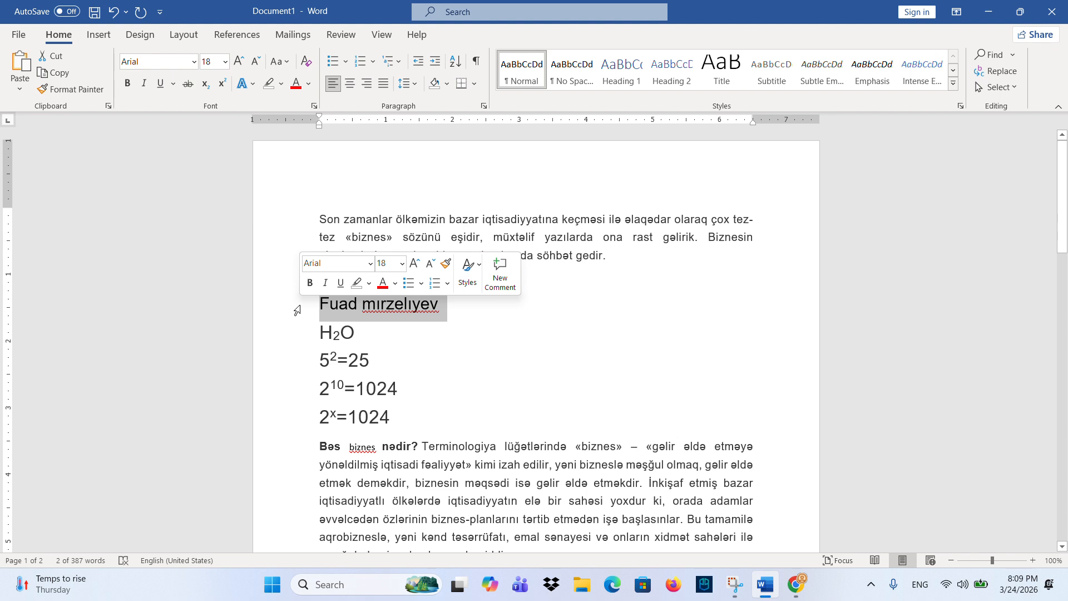
left_click(350, 83)
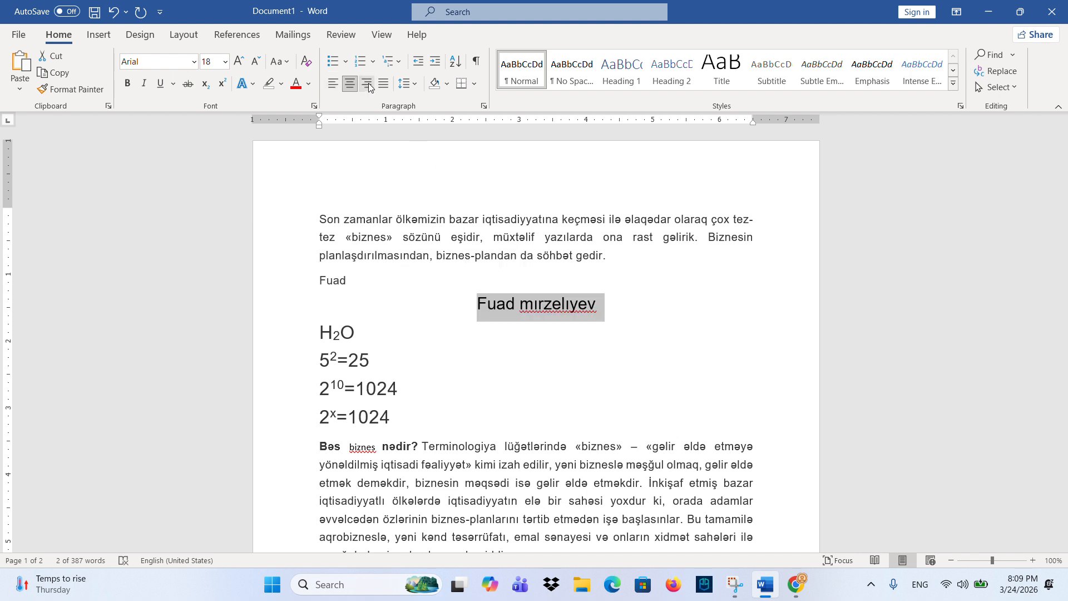
left_click(366, 84)
left_click(350, 84)
left_click(335, 86)
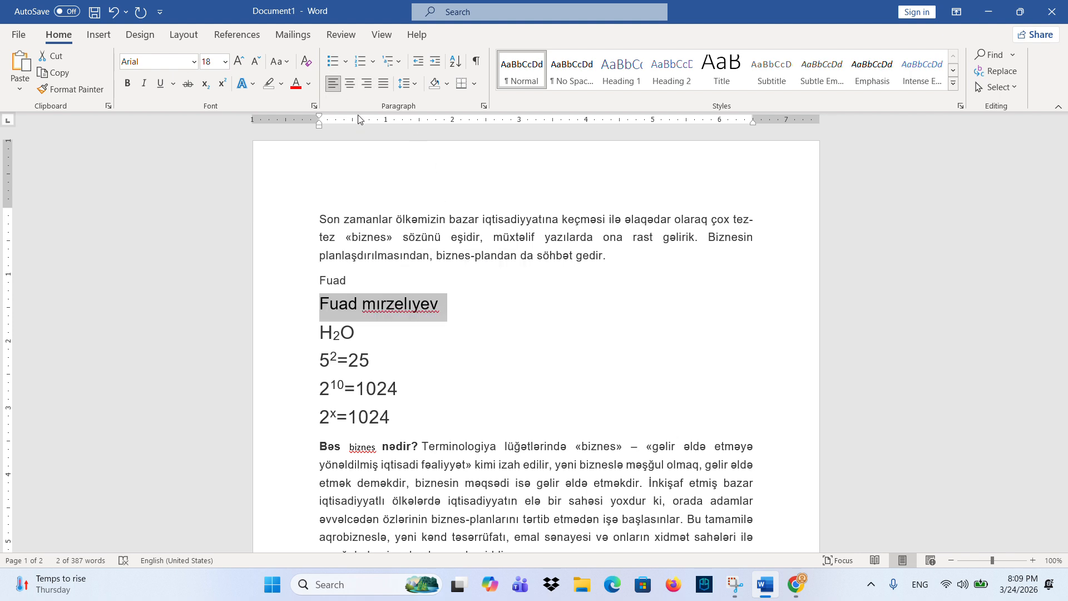
left_click(436, 62)
left_click(435, 61)
left_click(435, 62)
left_click(436, 61)
left_click(436, 61)
left_click(436, 61)
left_click(436, 61)
left_click(436, 62)
left_click(418, 63)
left_click(419, 62)
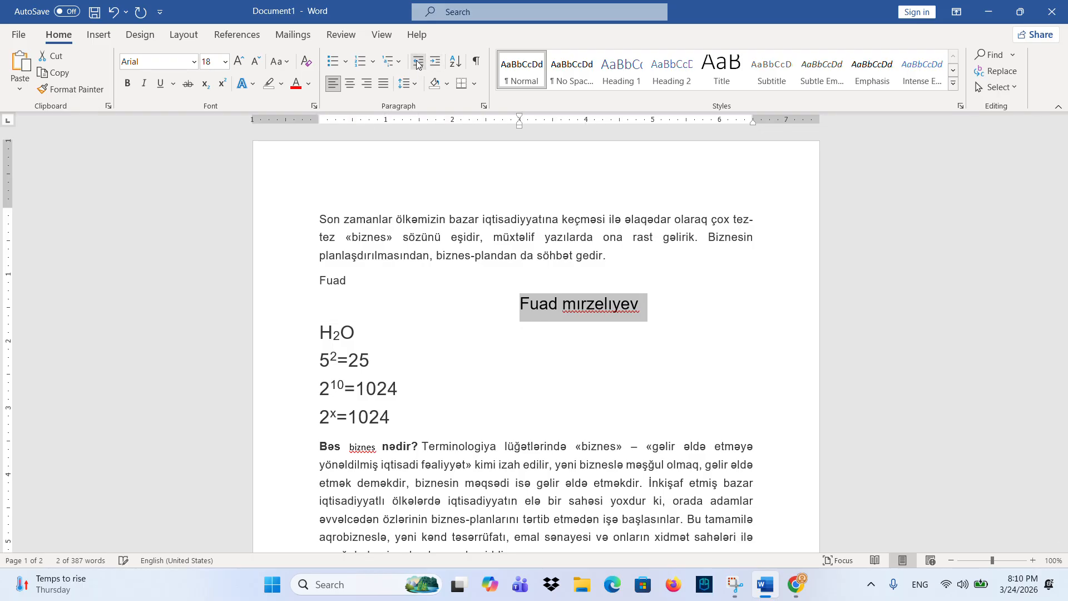
double_click(418, 62)
double_click(419, 62)
left_click(419, 62)
left_click(418, 63)
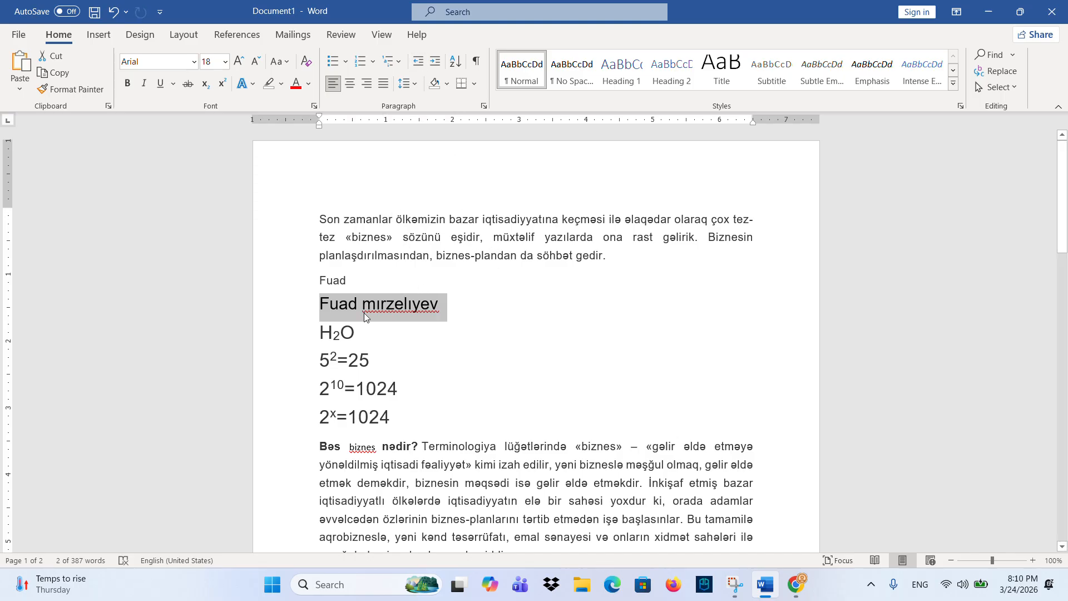
- List Ayxan, Babek, Yusif, Zeyneb and Cavid on separate lines below the name line
left_click(460, 301)
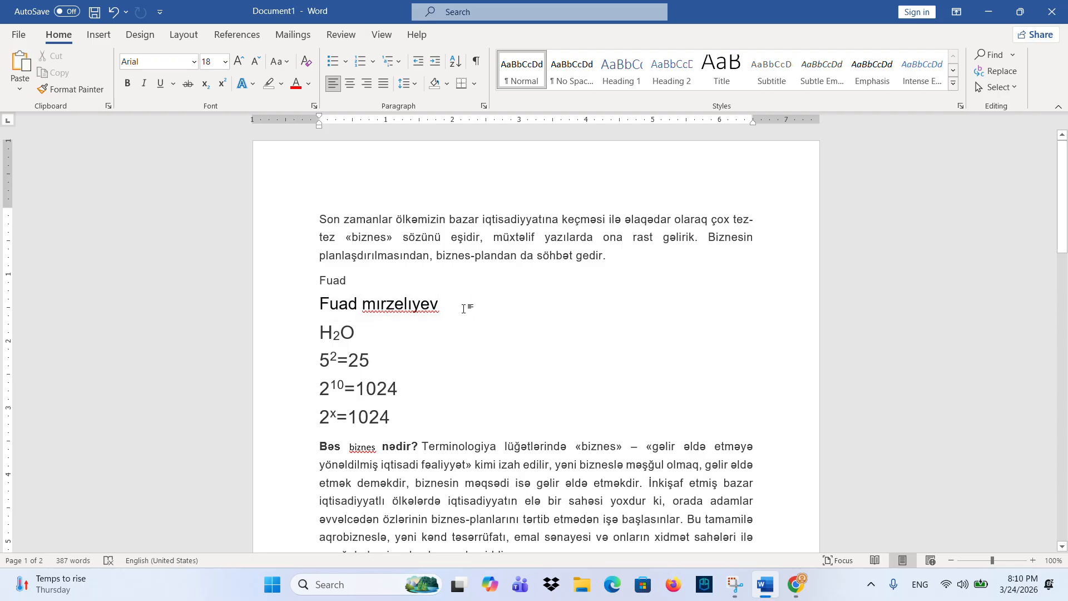
key("Return")
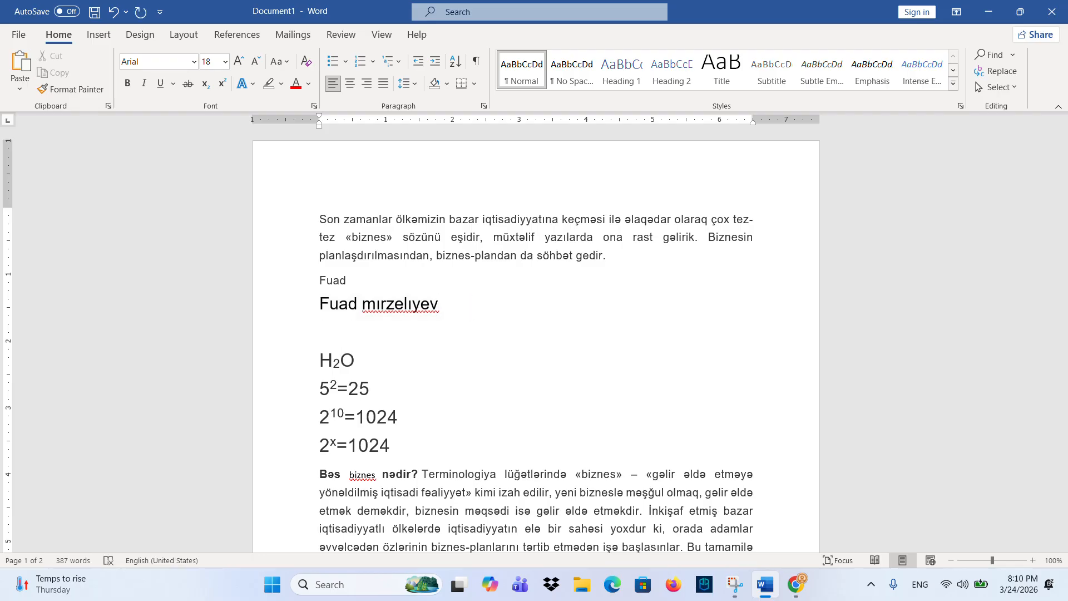
type("ayxan")
key("Return")
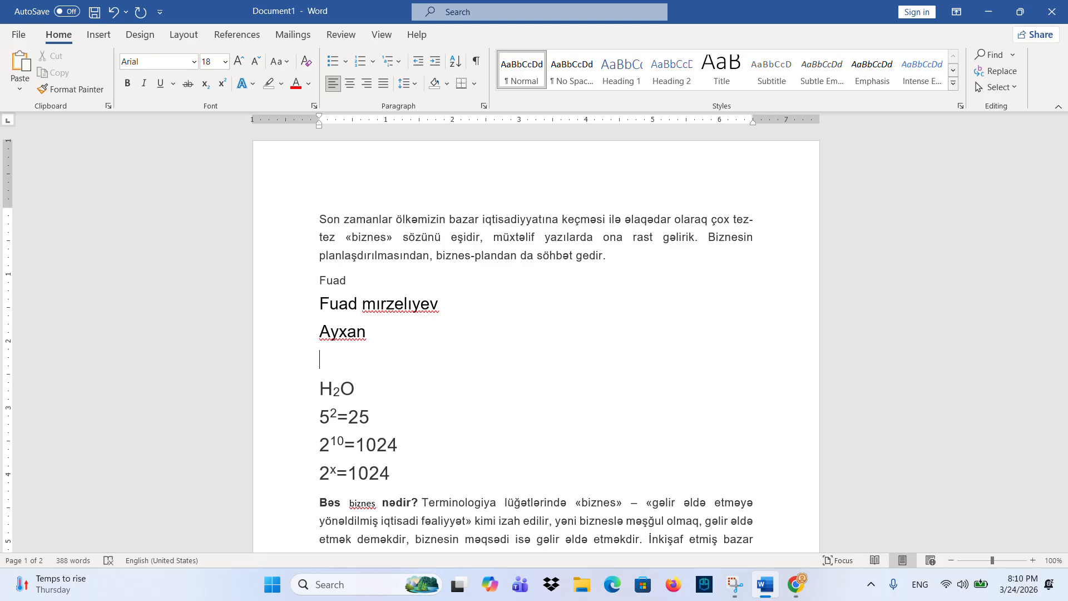
type("babek")
key("Return")
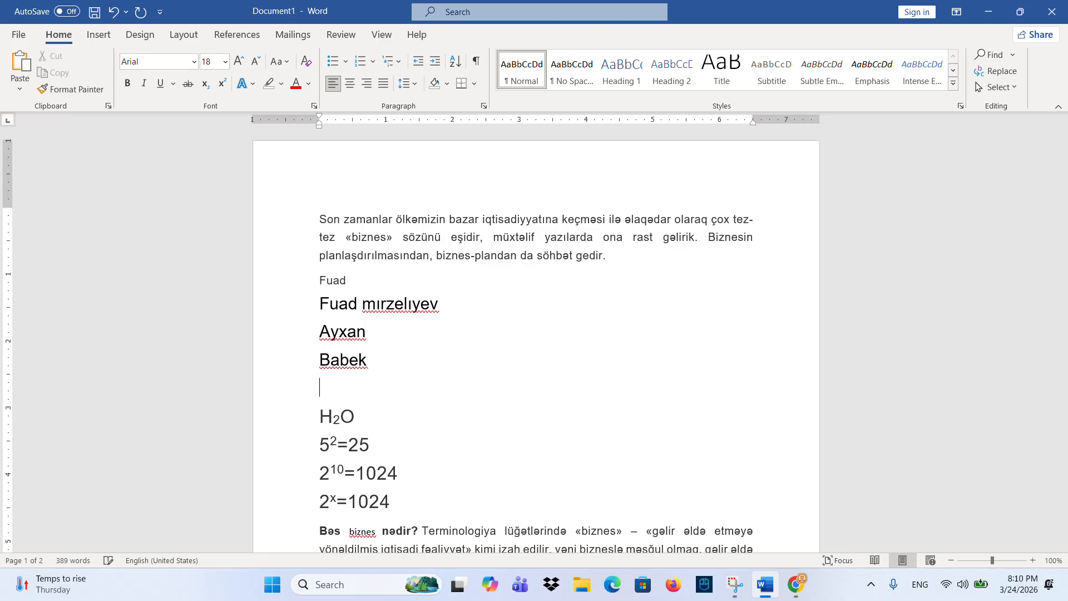
type("yusif")
key("Return")
type("zeyneb")
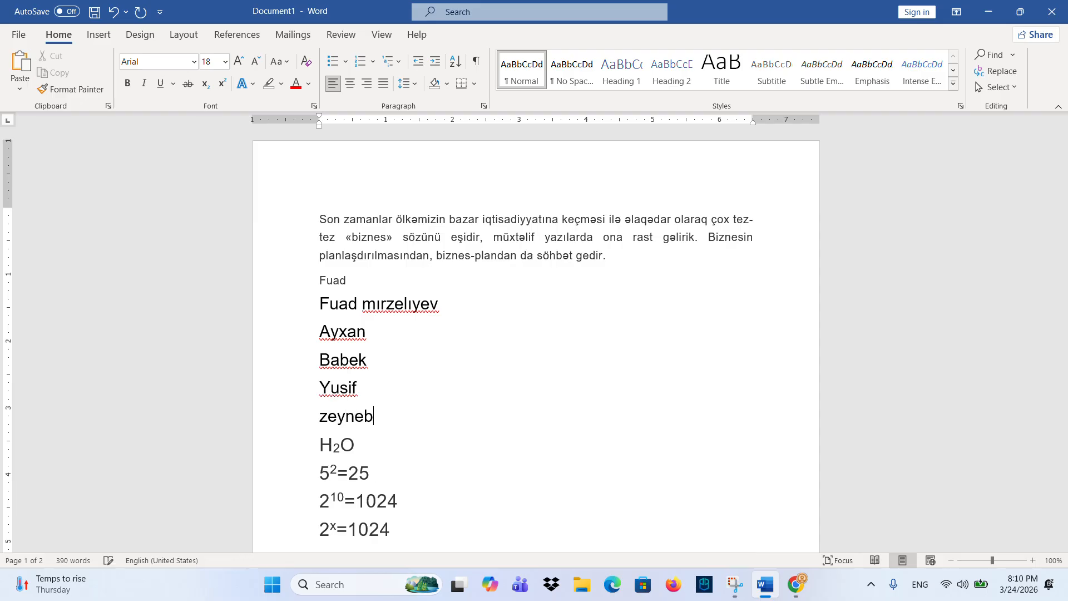
key("Return")
type("cavcid")
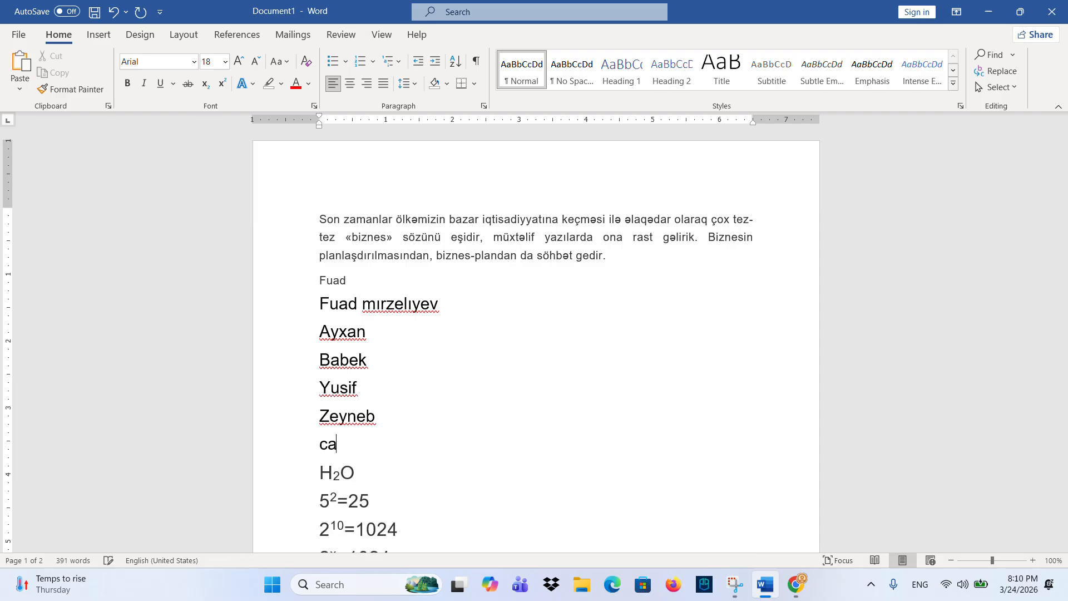
key("BackSpace")
key("BackSpace")
key("BackSpace")
key("BackSpace")
type("od")
key("BackSpace")
key("BackSpace")
key("BackSpace")
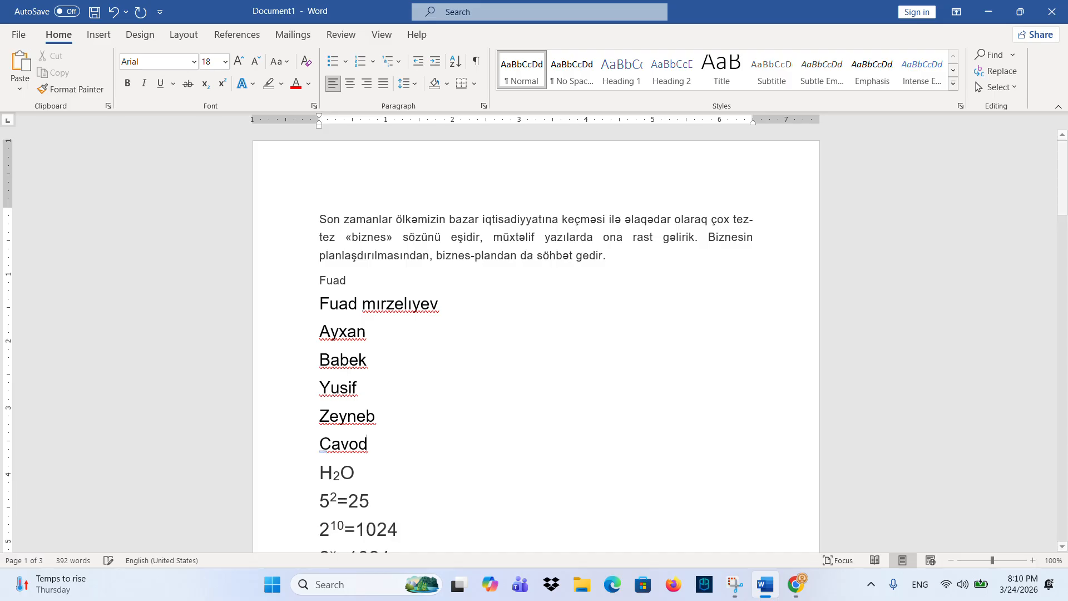
type("id")
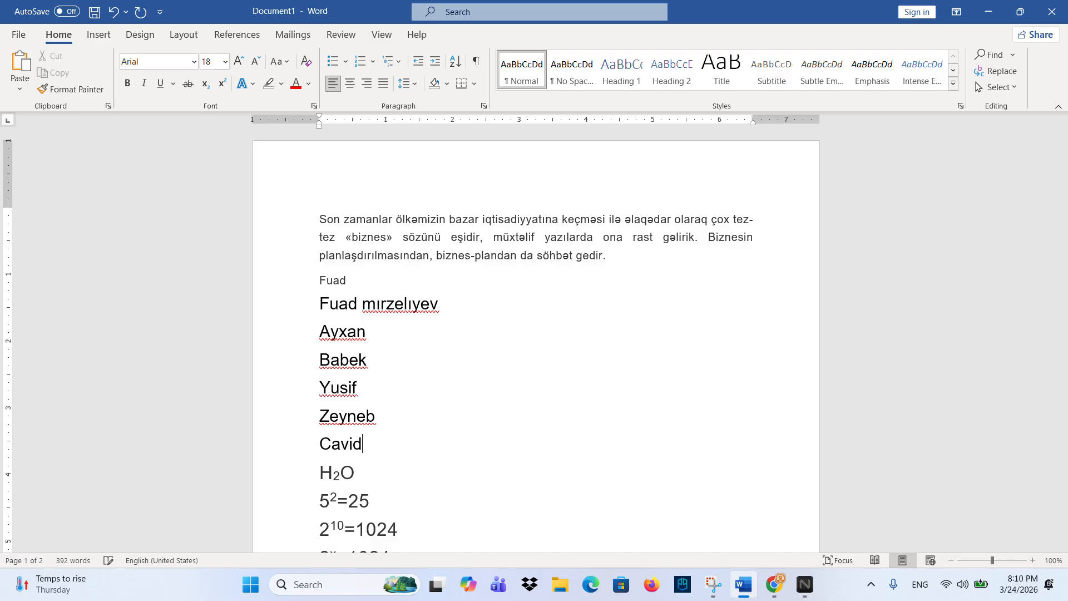
key("Return")
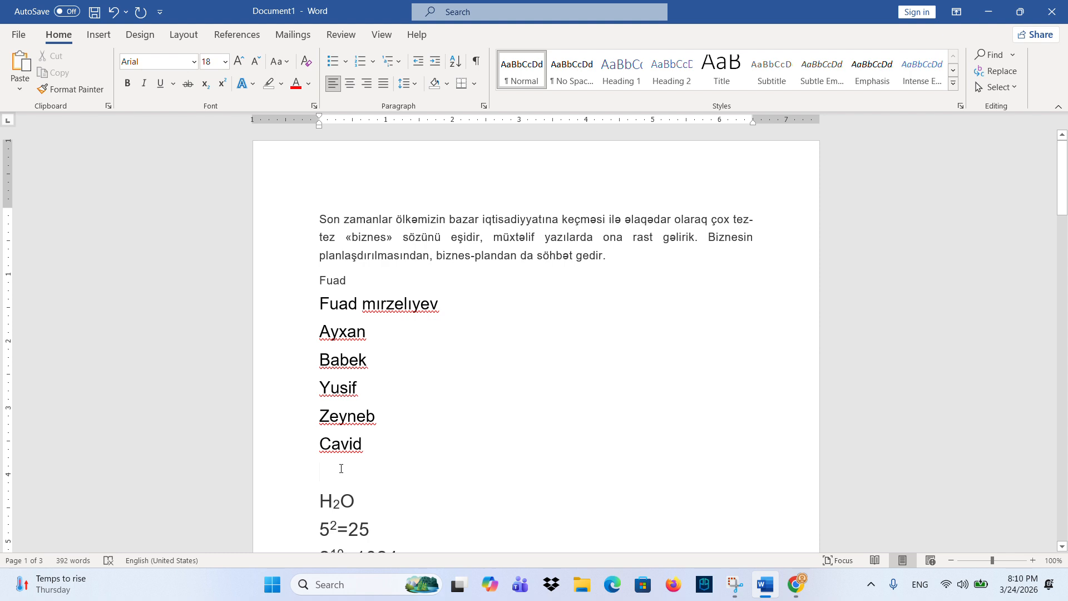
- Delete the surname from the name line, then add Mehemmed and Nurlan to the list
left_click_drag(457, 303, 362, 304)
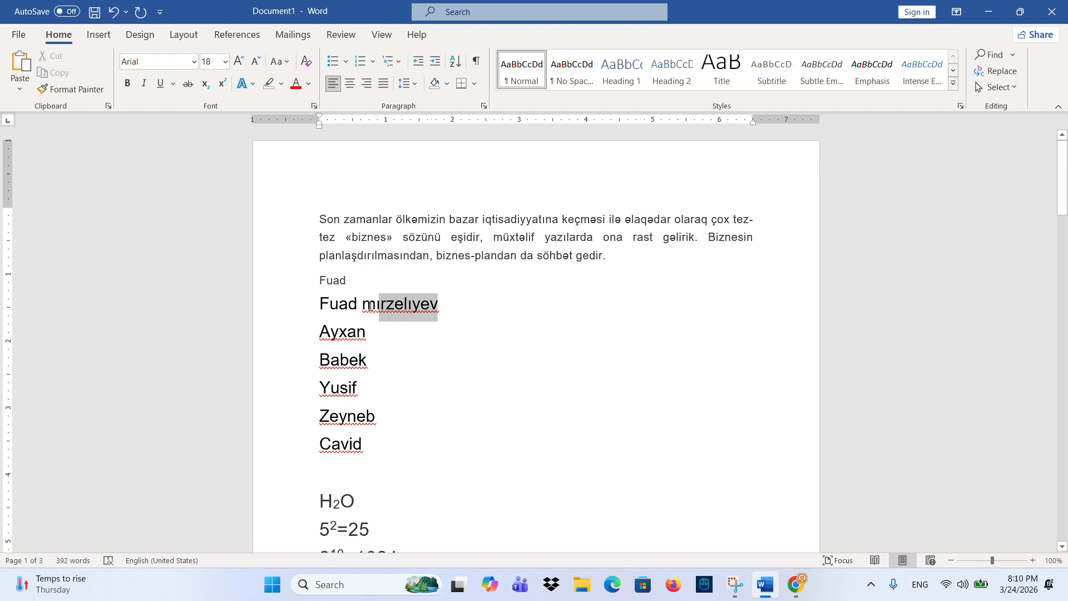
key("BackSpace")
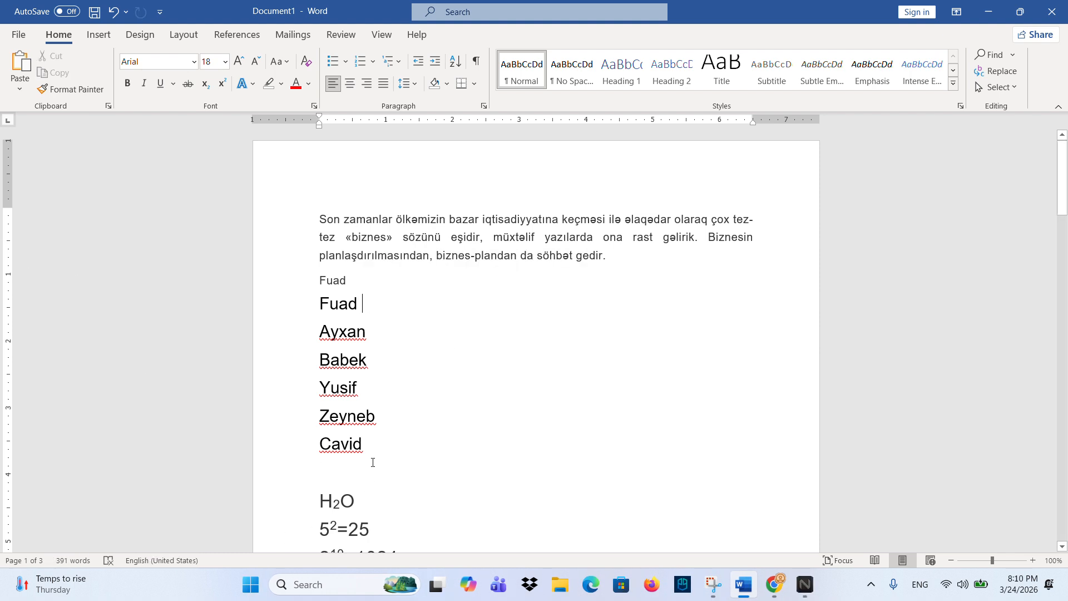
type("mehmeme")
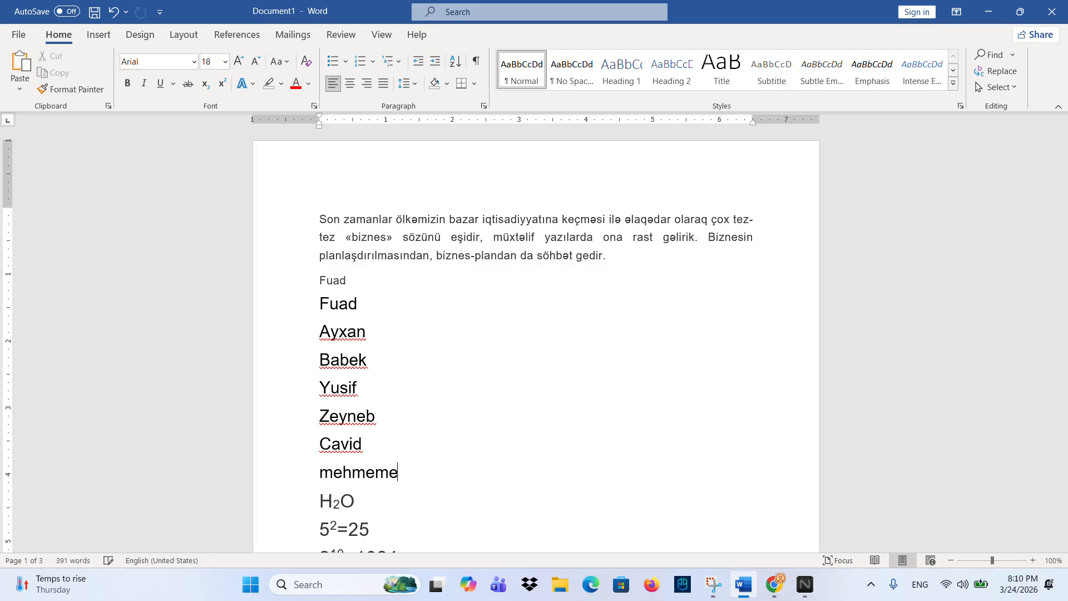
key("BackSpace")
key("BackSpace")
key("BackSpace")
key("Left")
type("em")
key("End")
type("ed")
key("Return")
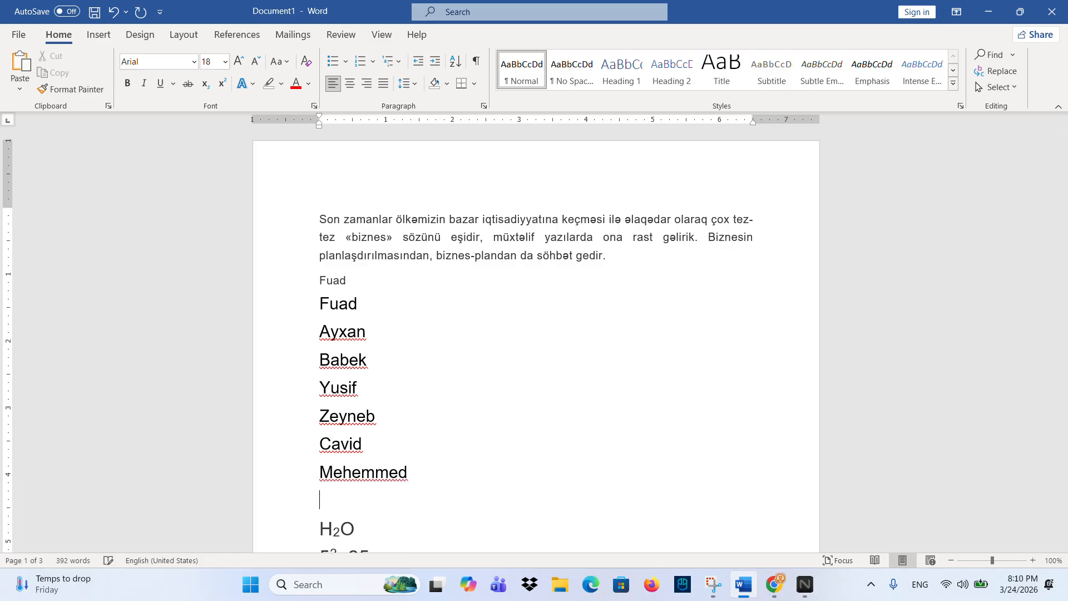
type("nurlan")
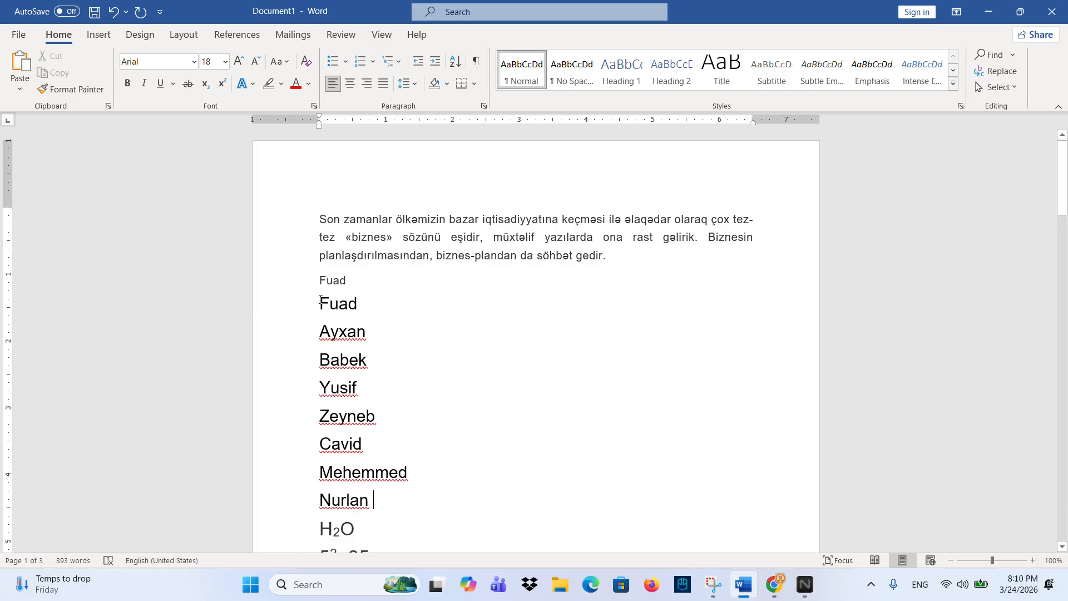
- Add blank lines around the name list and delete the small duplicate first-name line
left_click_drag(321, 300, 374, 498)
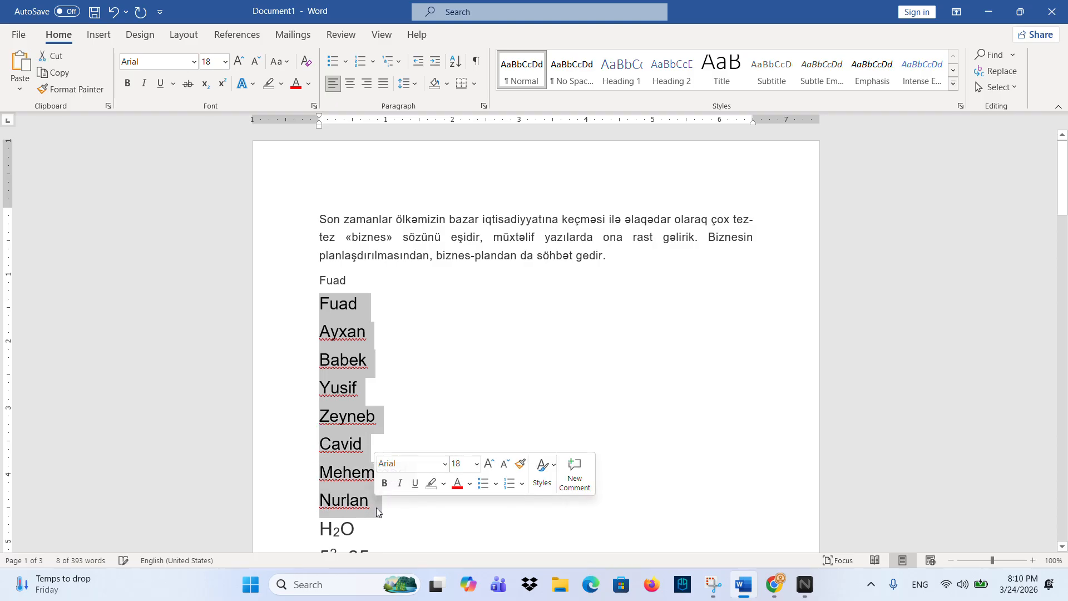
left_click(376, 507)
key("Return")
key("Return")
key("Return")
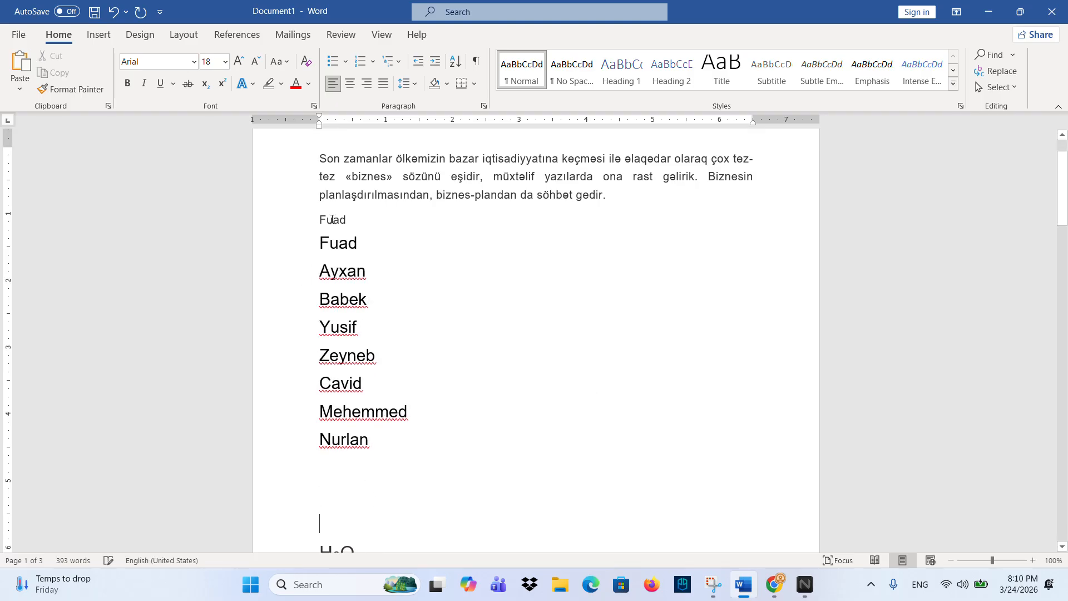
double_click(339, 218)
key("BackSpace")
key("BackSpace")
key("Delete")
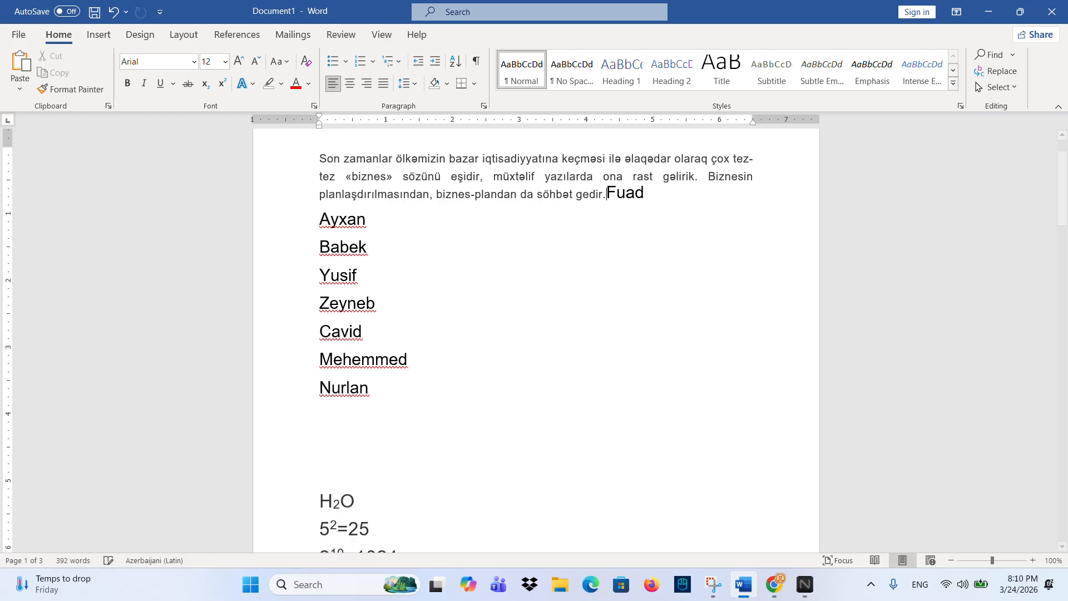
key("Return")
key("Return")
key("Return")
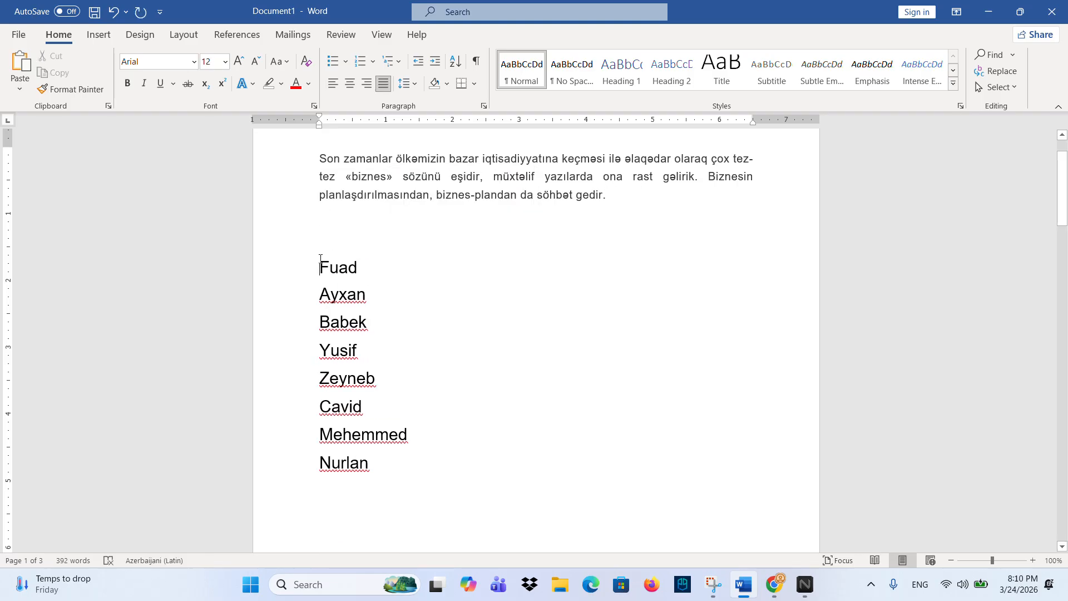
- Try checkmark bullets on the eight names, then set bullets back to None
left_click_drag(320, 261, 380, 470)
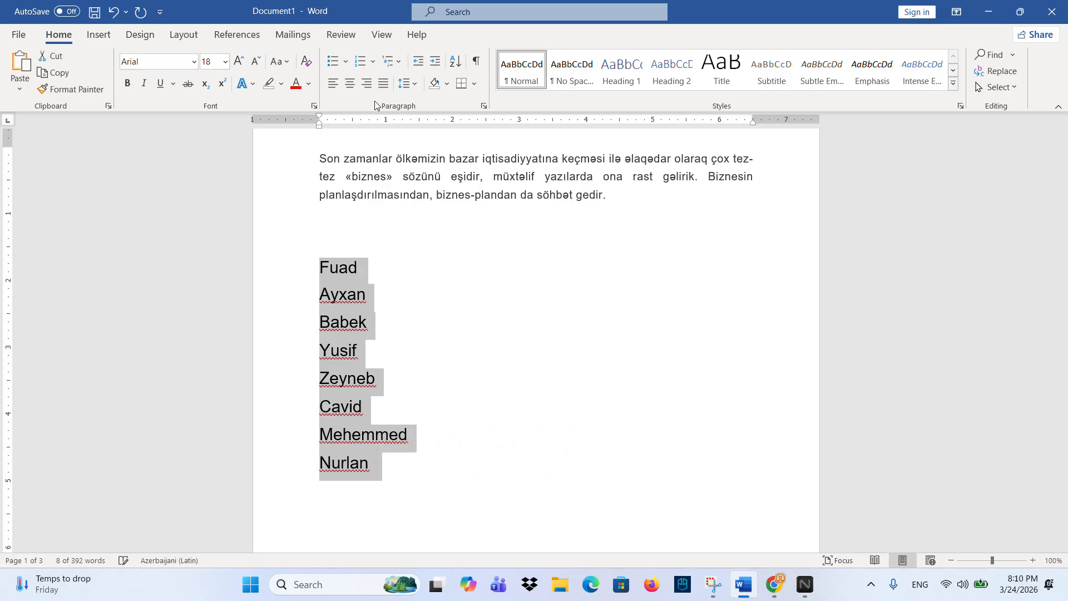
left_click(345, 62)
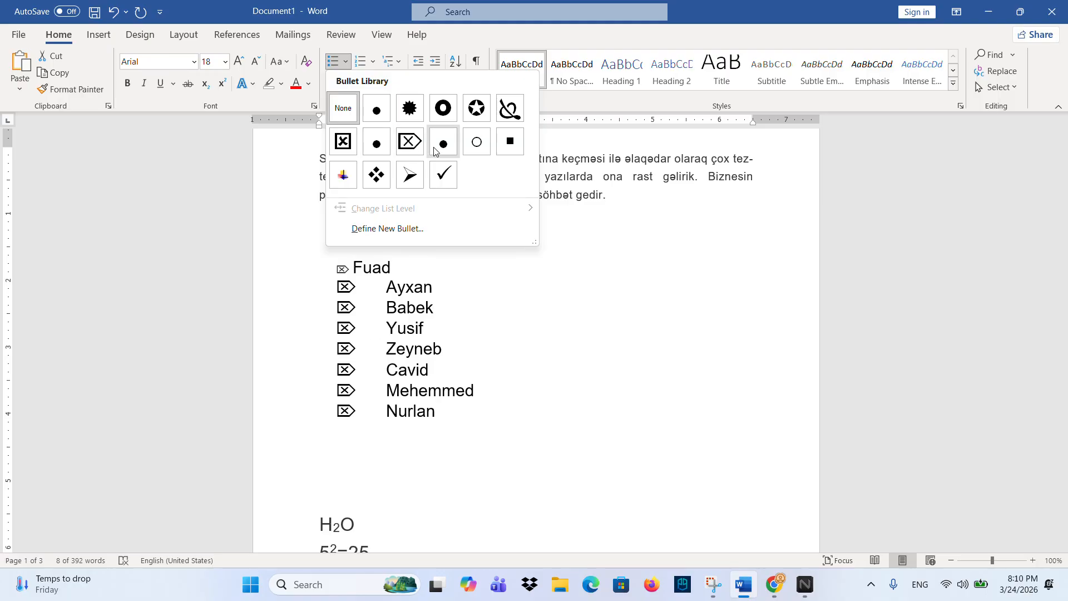
left_click(445, 176)
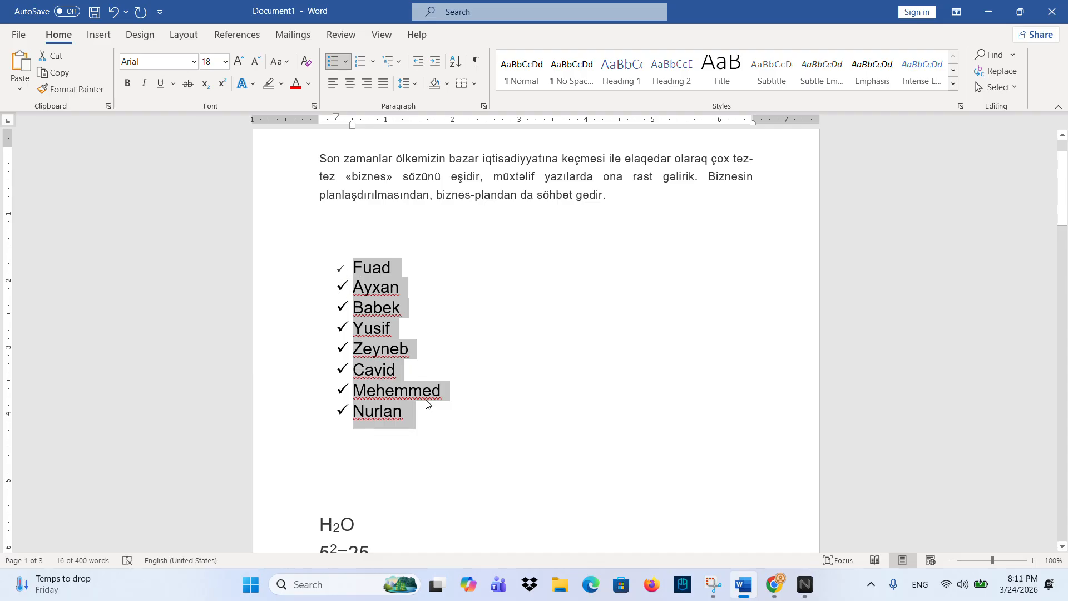
left_click(345, 62)
left_click(352, 159)
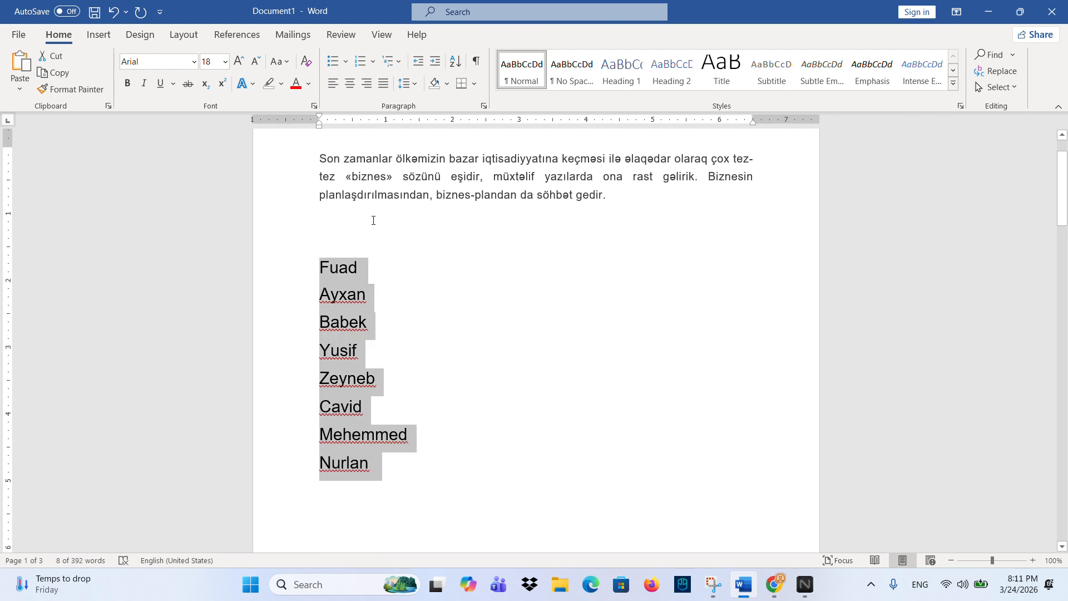
- Apply a custom Wingdings symbol 204 bullet to the eight names, then set bullets to None
left_click(346, 61)
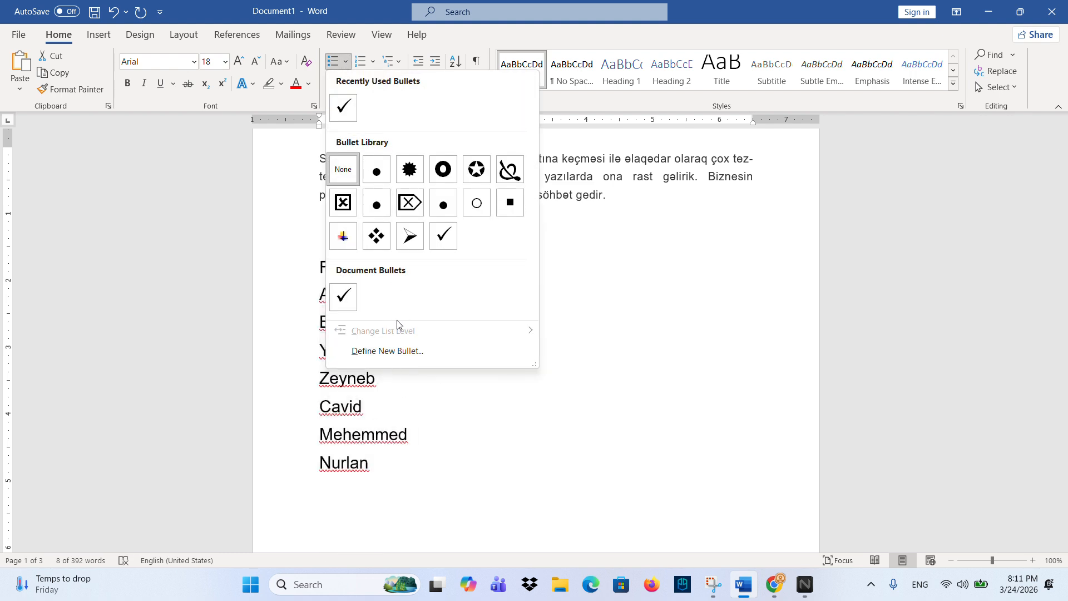
left_click(405, 350)
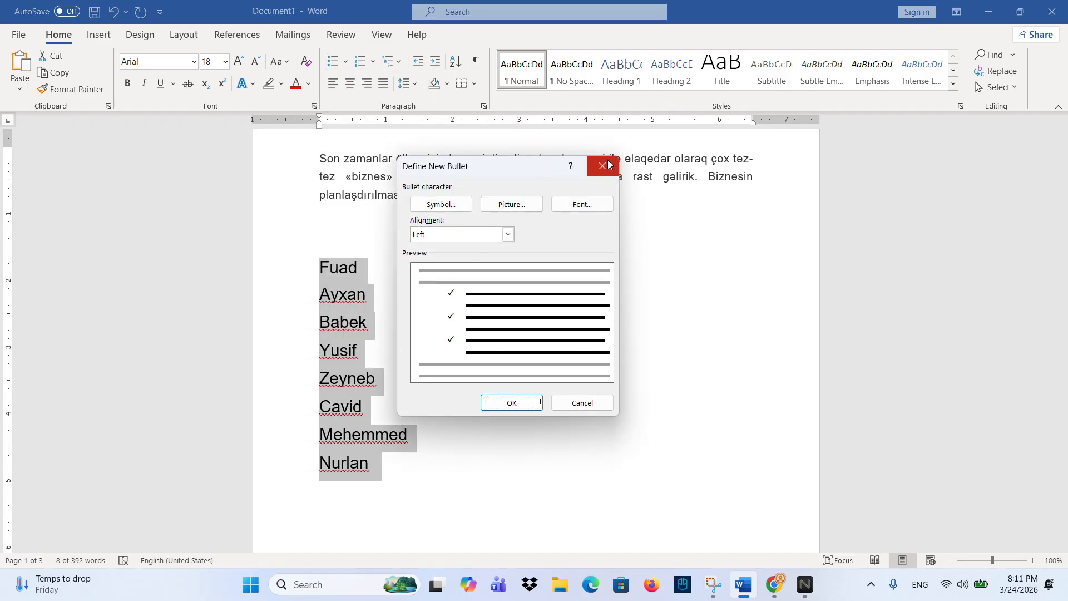
left_click(602, 164)
left_click(345, 61)
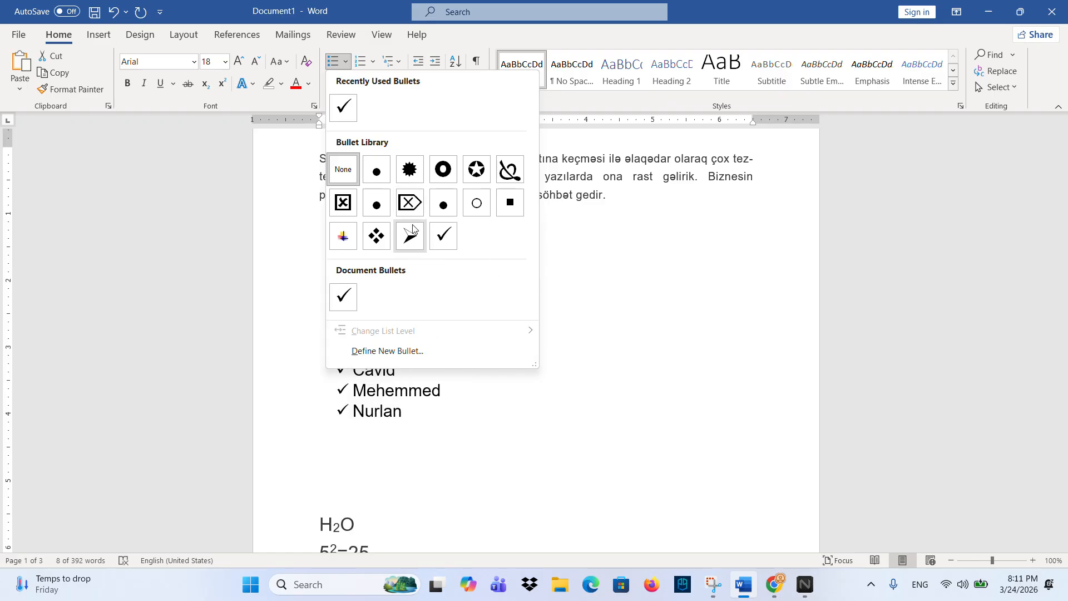
left_click(420, 351)
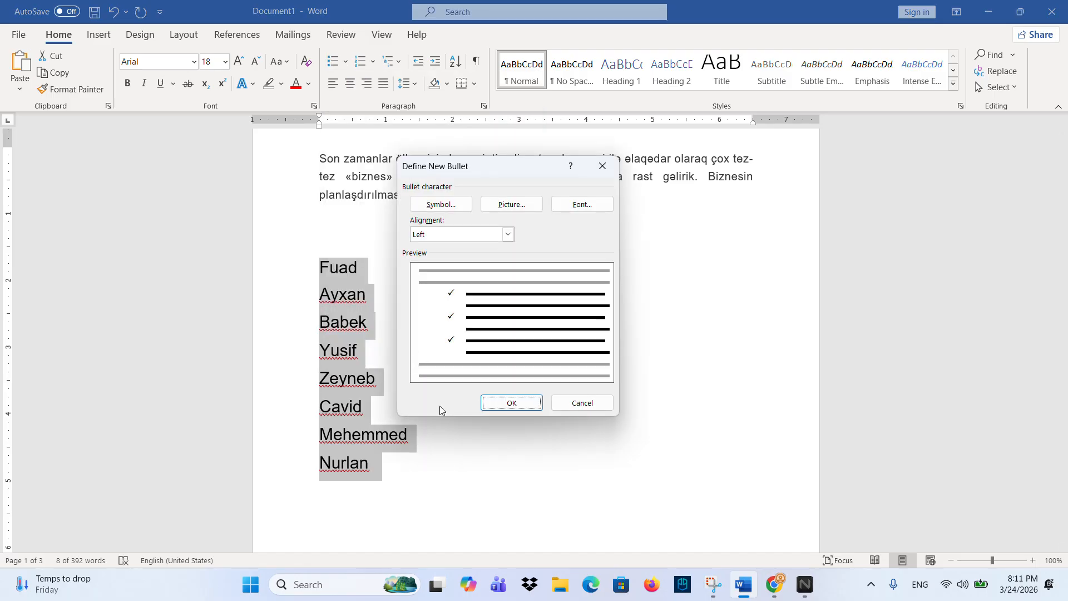
left_click(439, 206)
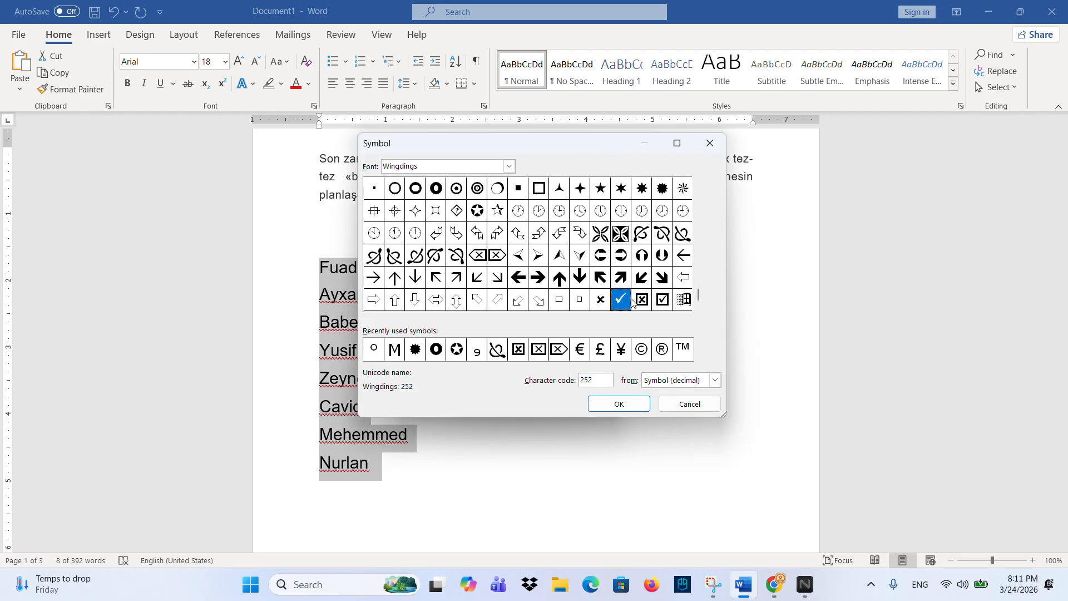
left_click(628, 234)
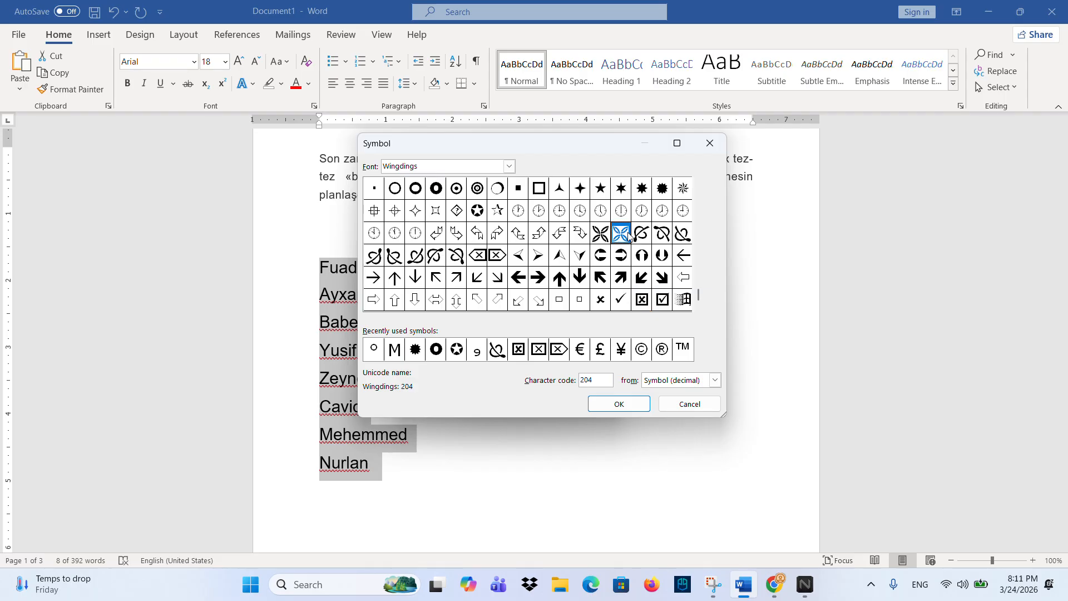
left_click(625, 412)
left_click(510, 403)
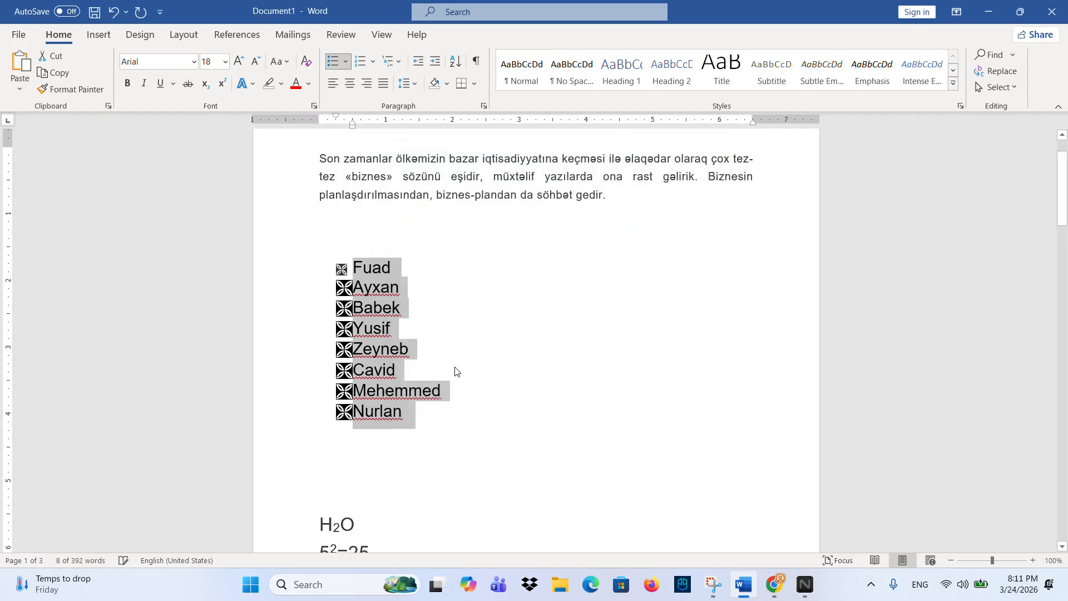
left_click(345, 62)
left_click(343, 170)
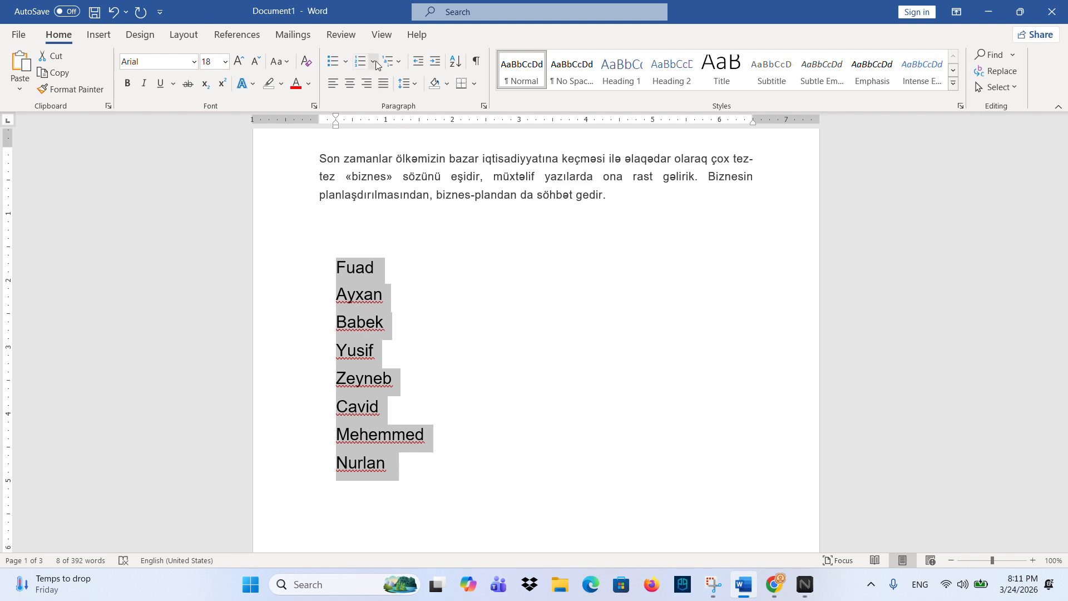
- Apply '1. 2. 3.' numbering to the eight names, then set Numbering back to None
left_click(346, 62)
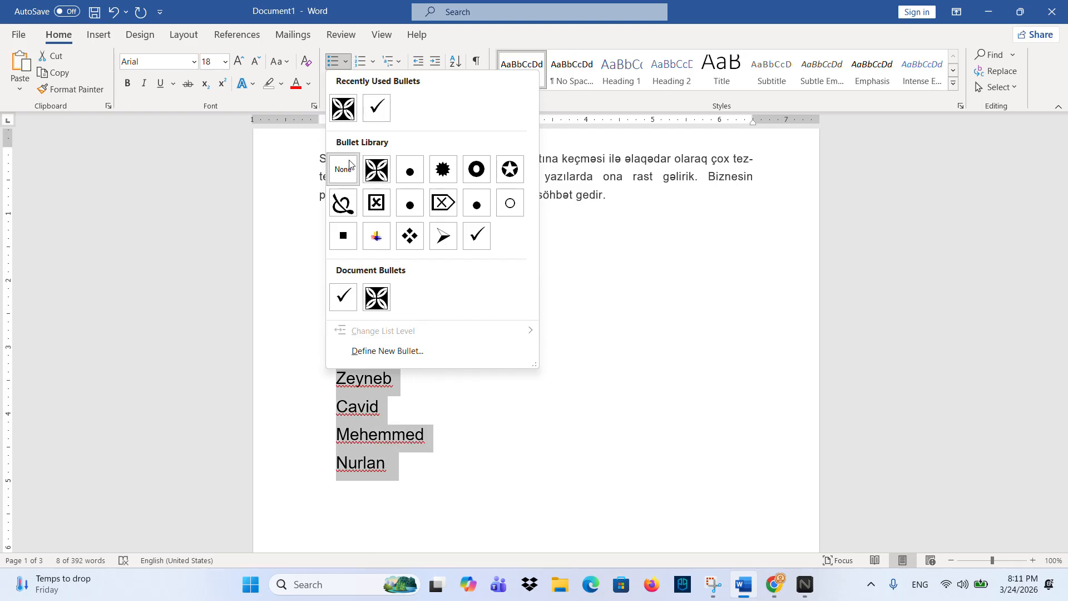
left_click(350, 165)
left_click(372, 62)
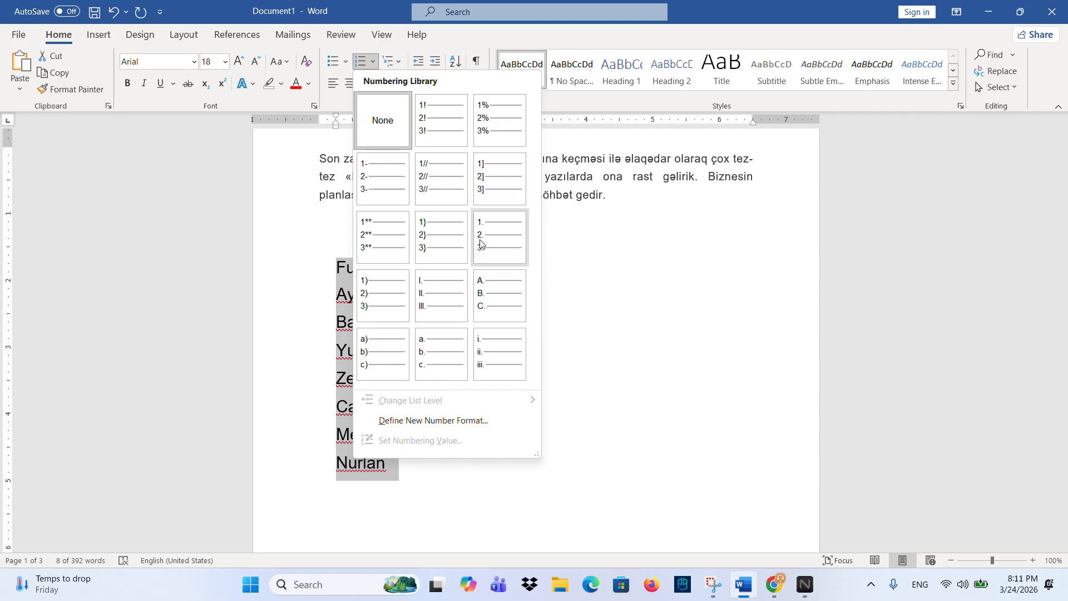
left_click(497, 243)
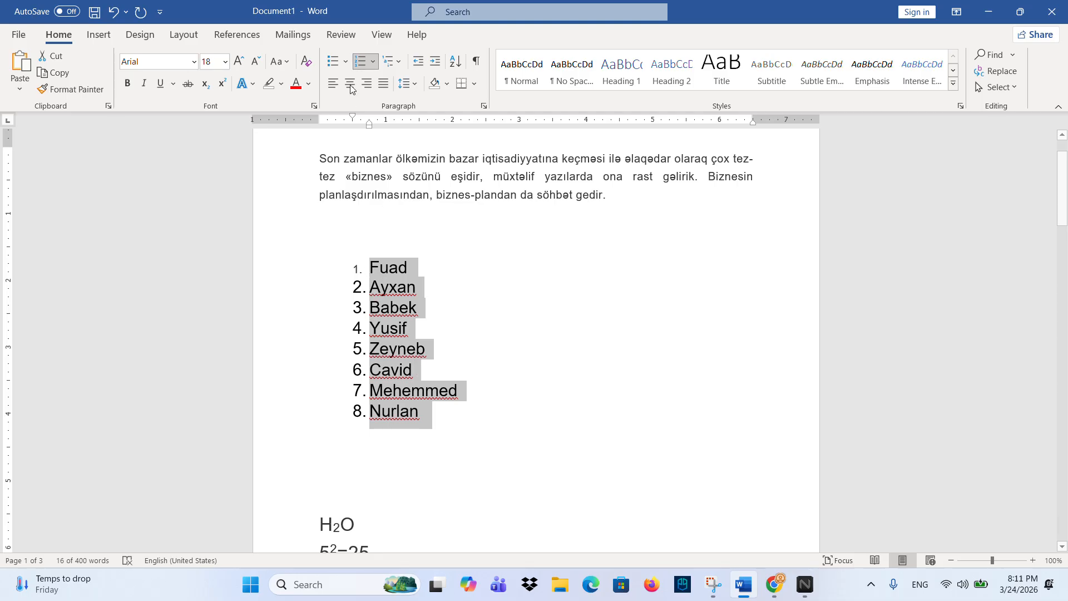
left_click(373, 61)
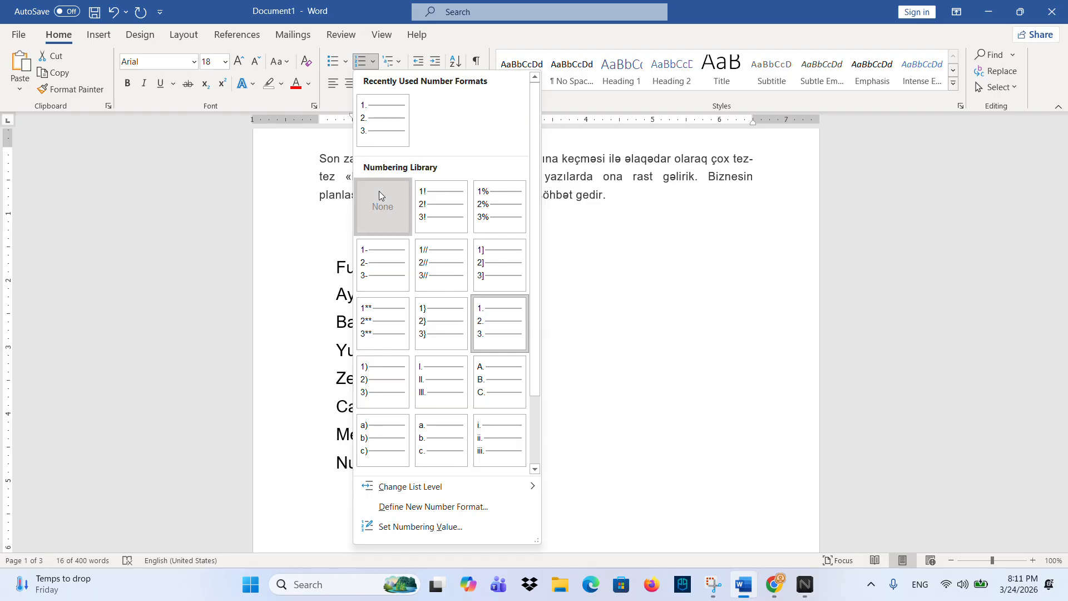
left_click(379, 192)
left_click(372, 59)
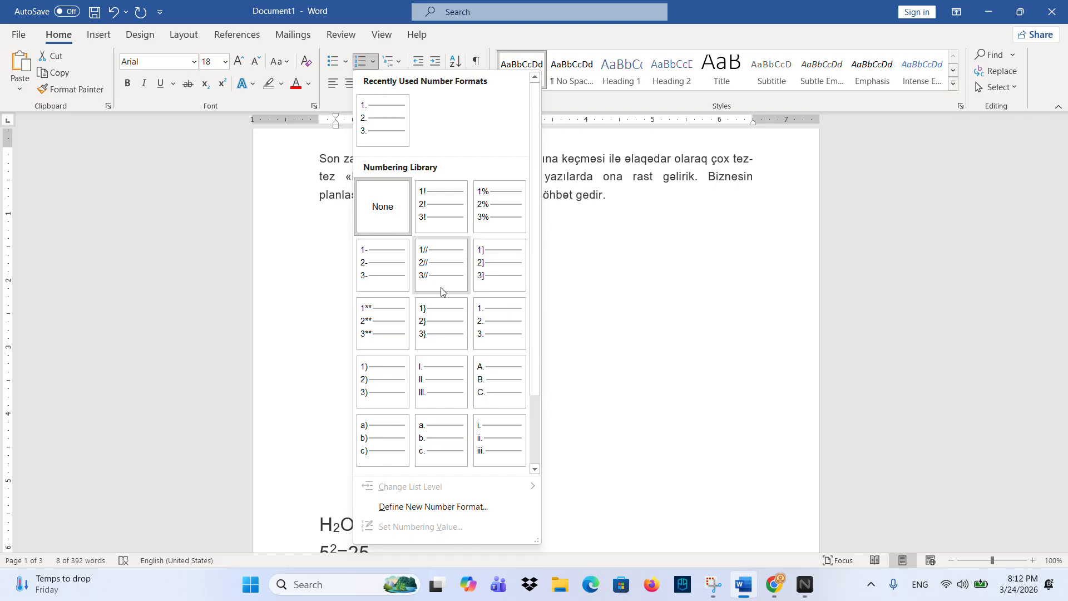
- Define a new number format that appends ## to the number, giving 1##, 2##
left_click(443, 506)
left_click(450, 246)
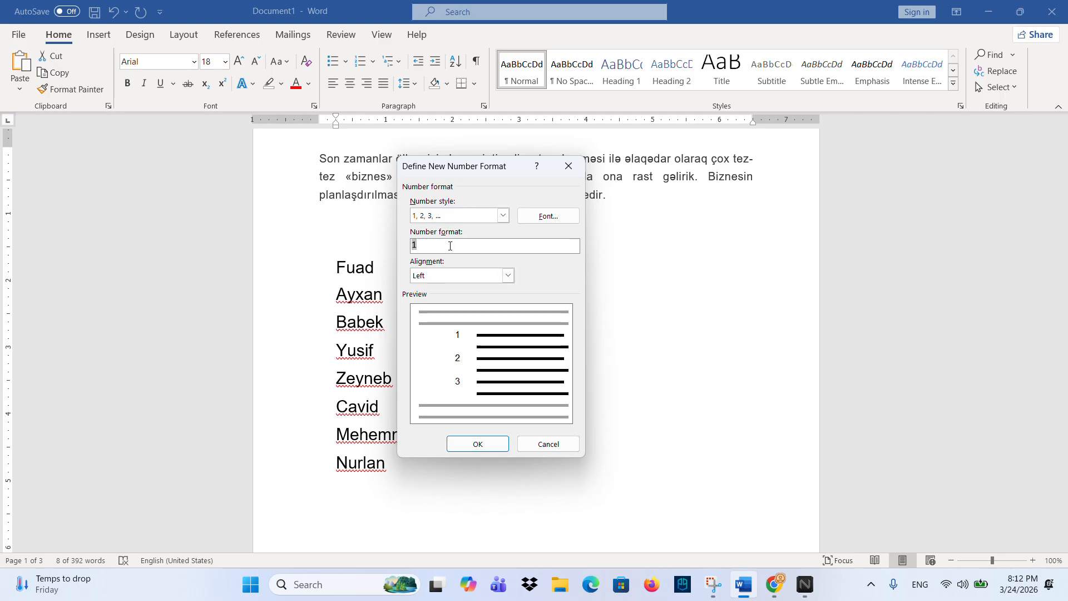
type("##")
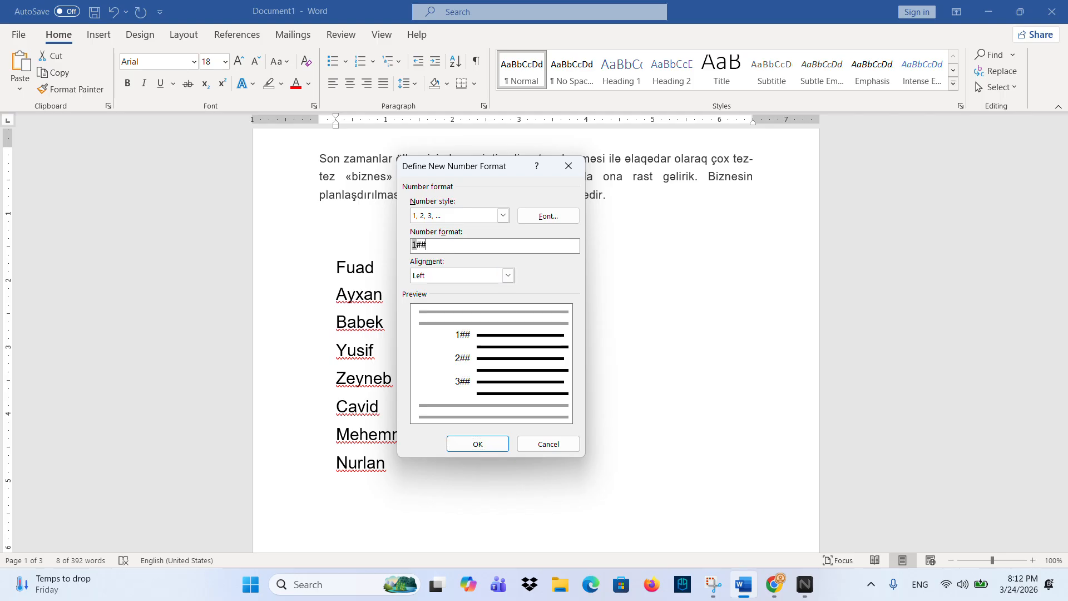
left_click(477, 444)
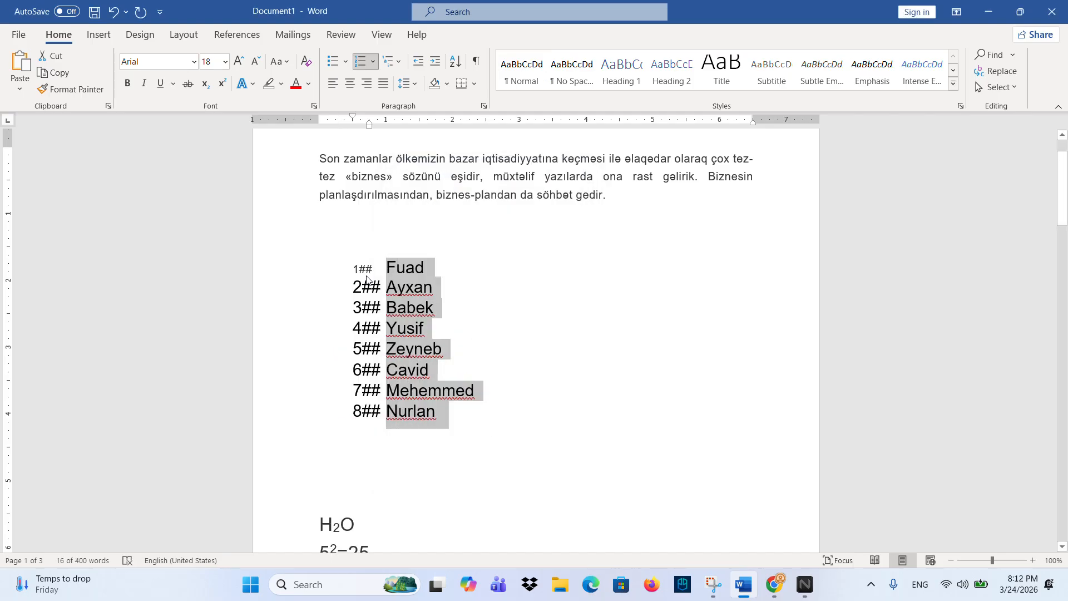
- Reselect the whole name list from Fuad to Nurlan
left_click(383, 268)
left_click(380, 268)
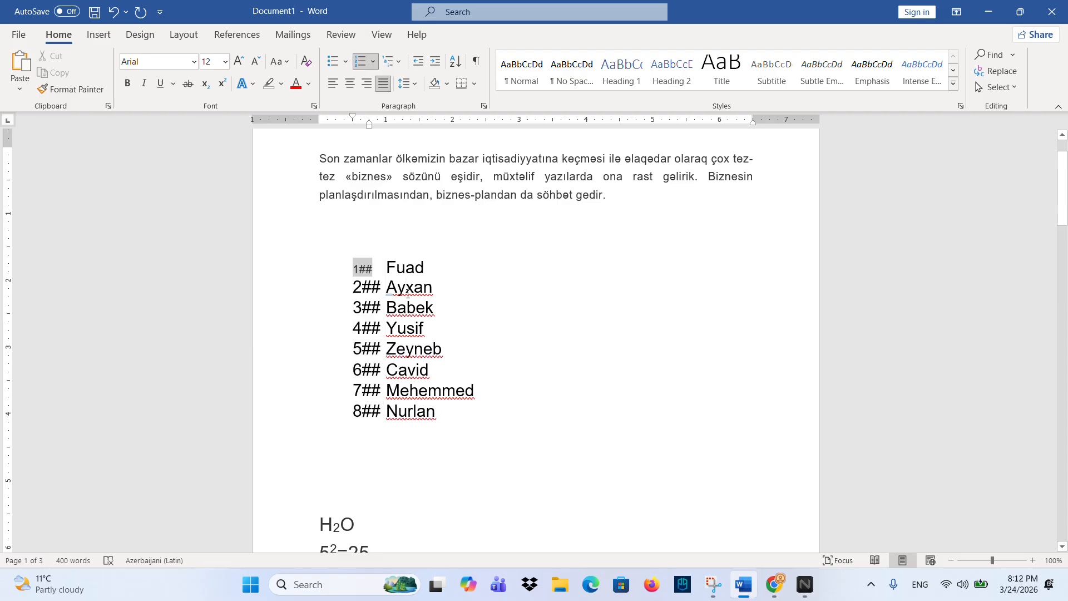
double_click(353, 269)
left_click(362, 269)
left_click(404, 283)
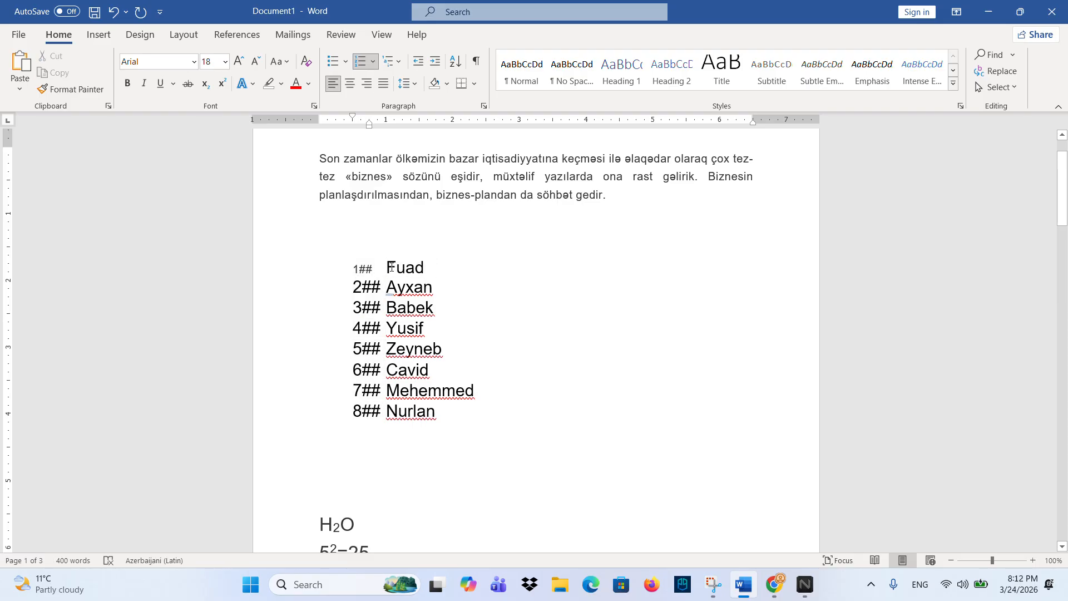
left_click_drag(391, 268, 323, 443)
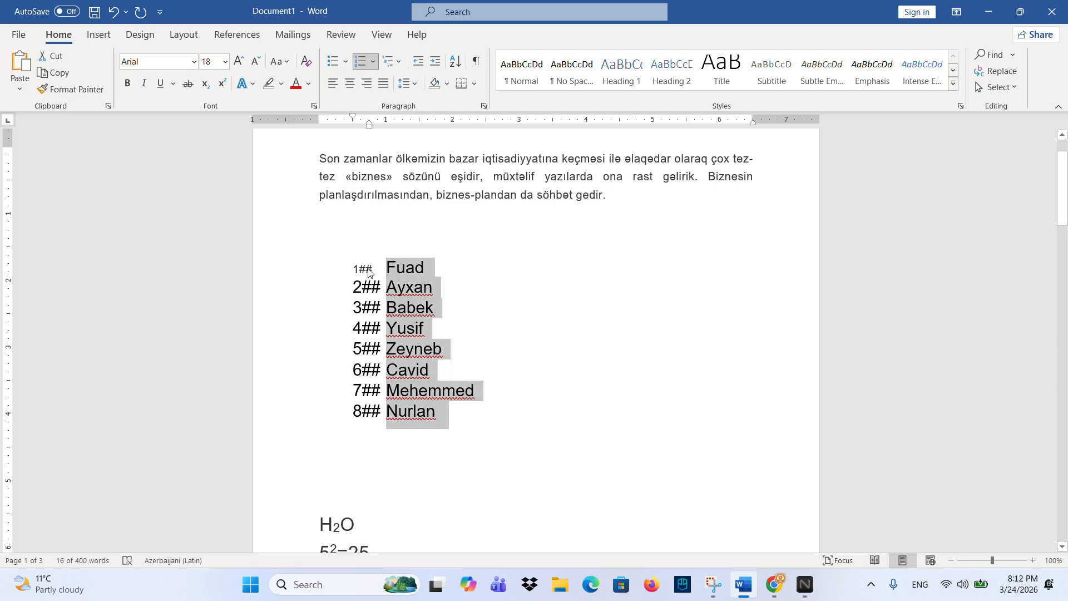
- Set Numbering to None and pull the Fuad line back to the left margin
left_click(373, 62)
left_click(381, 212)
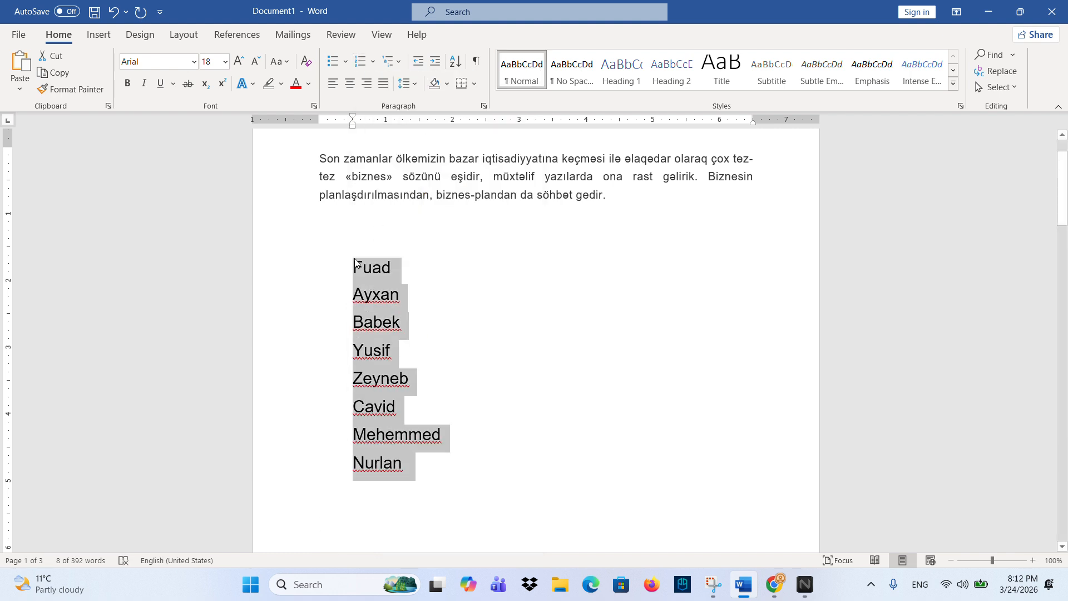
left_click(355, 263)
key("BackSpace")
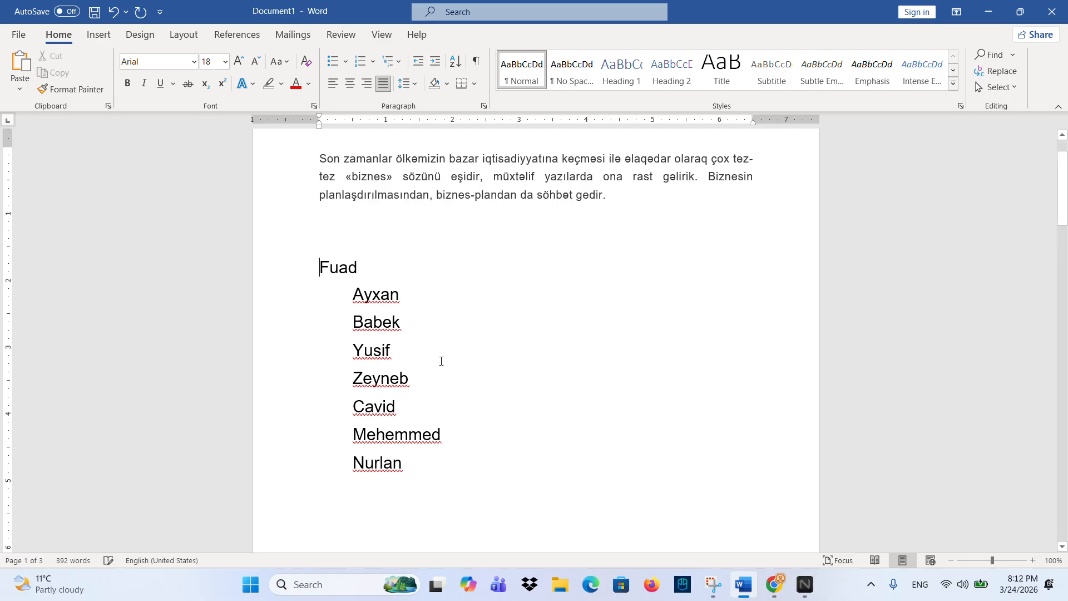
- Drag the left indent of Ayxan through Nurlan to the margin, then reselect all names
left_click_drag(427, 475, 351, 294)
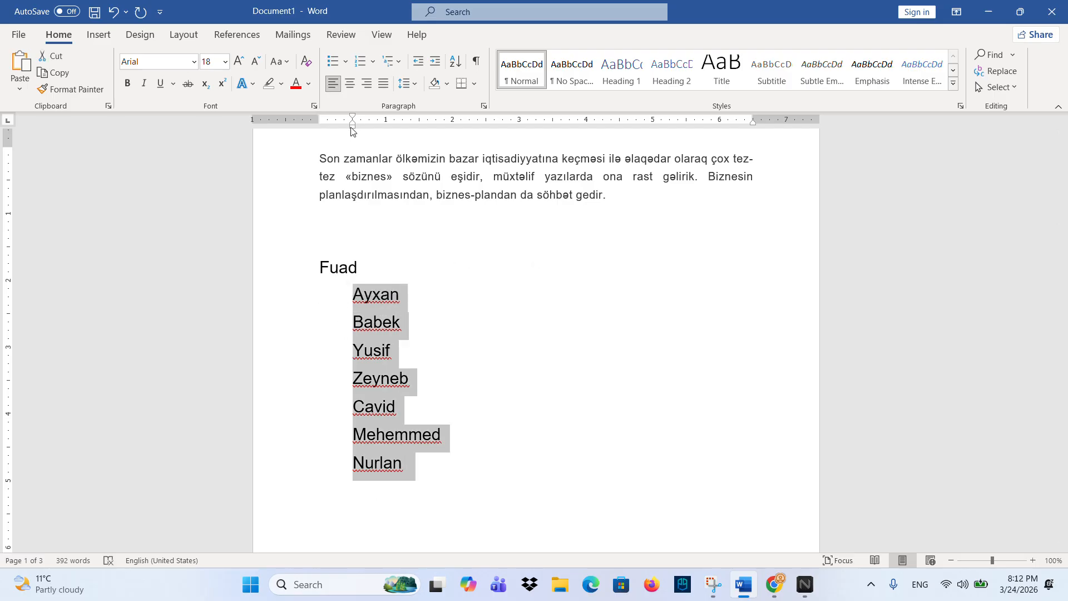
left_click_drag(355, 125, 322, 128)
left_click(328, 245)
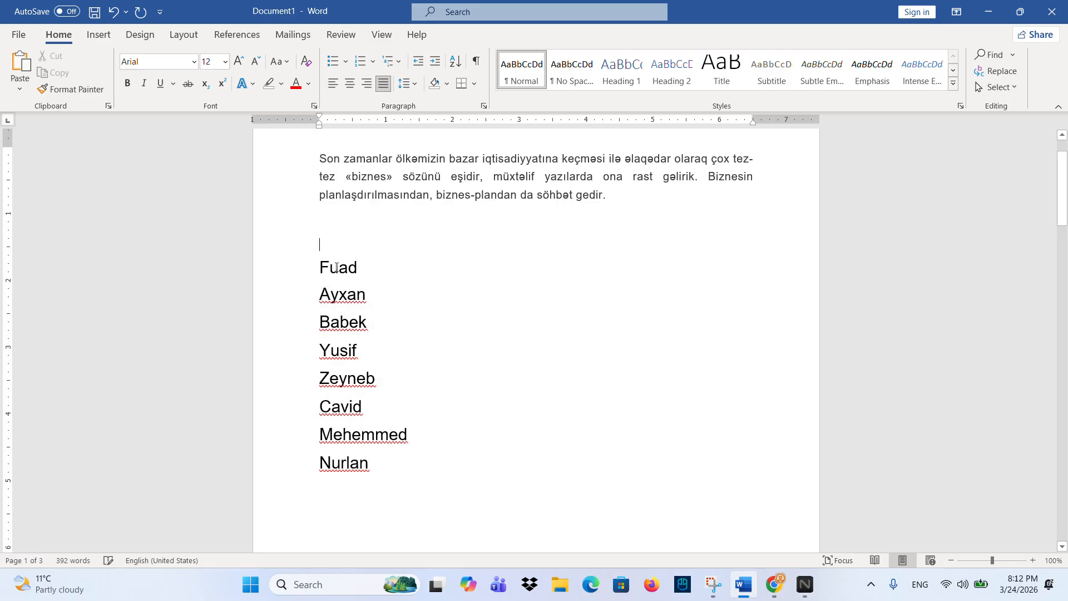
left_click_drag(321, 269, 378, 465)
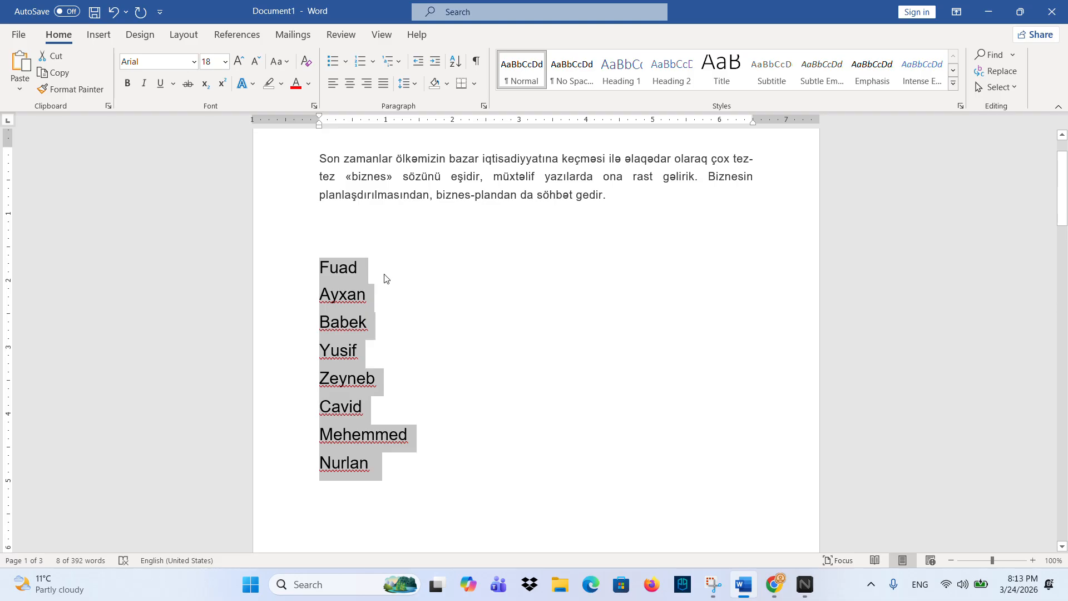
- Apply 3.0 line spacing to the name list
left_click(409, 91)
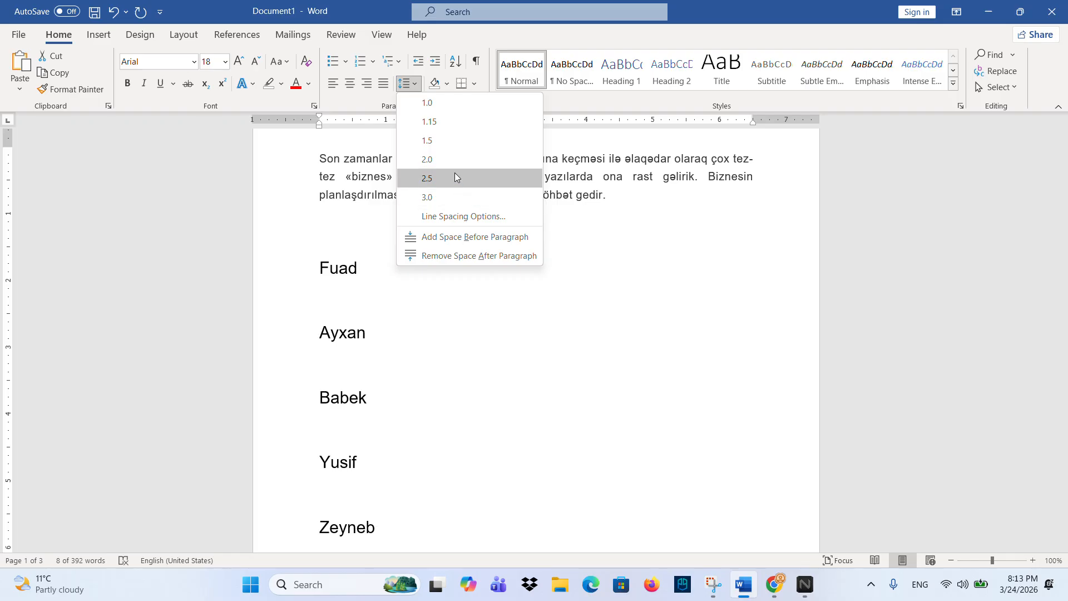
left_click(453, 197)
left_click(387, 299)
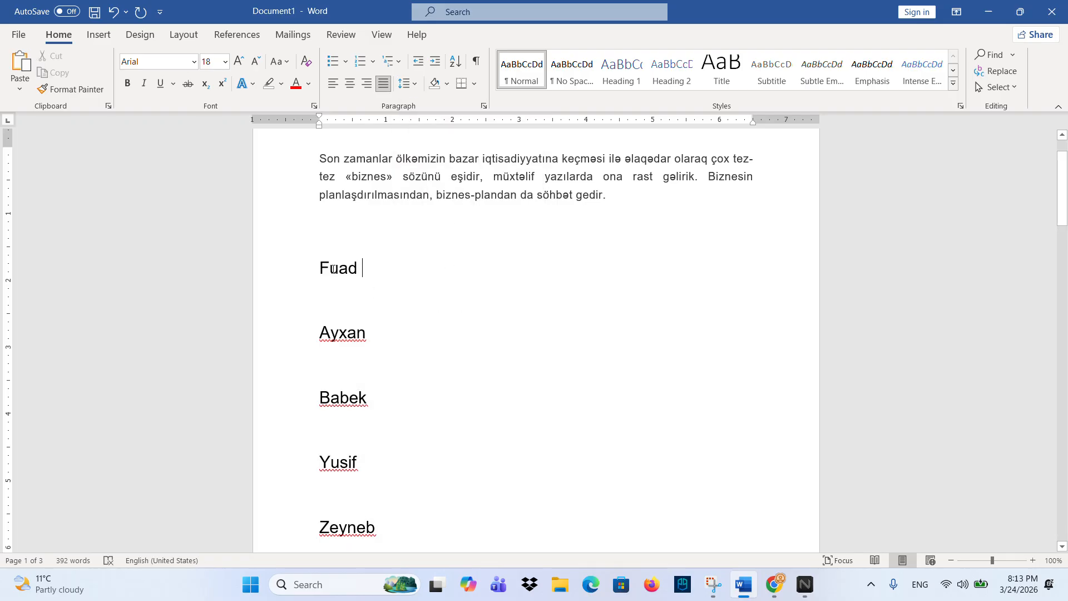
left_click_drag(324, 269, 350, 273)
left_click(340, 303)
- Reselect the names from Fuad downward and set them back to 1.0 line spacing
left_click_drag(324, 279, 365, 284)
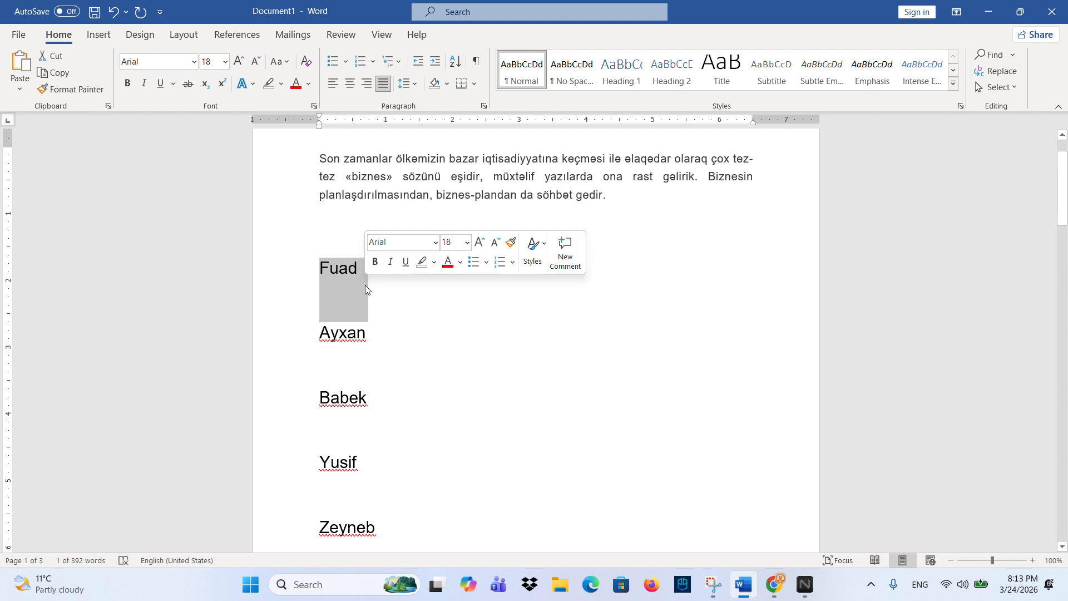
left_click_drag(322, 272, 415, 269)
scroll(393, 259, "up", 3)
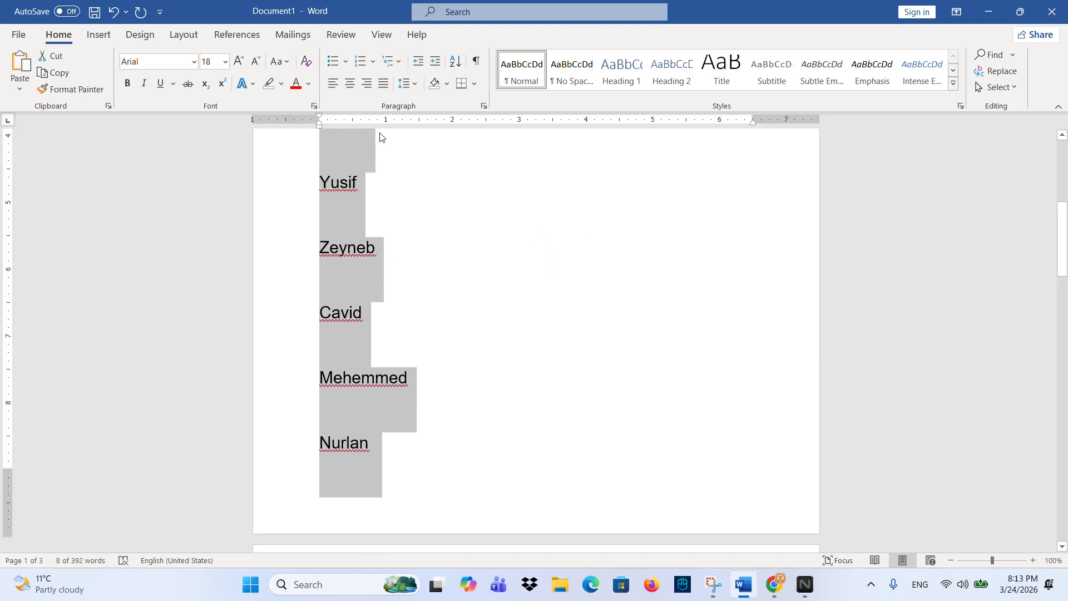
left_click(406, 83)
left_click(410, 102)
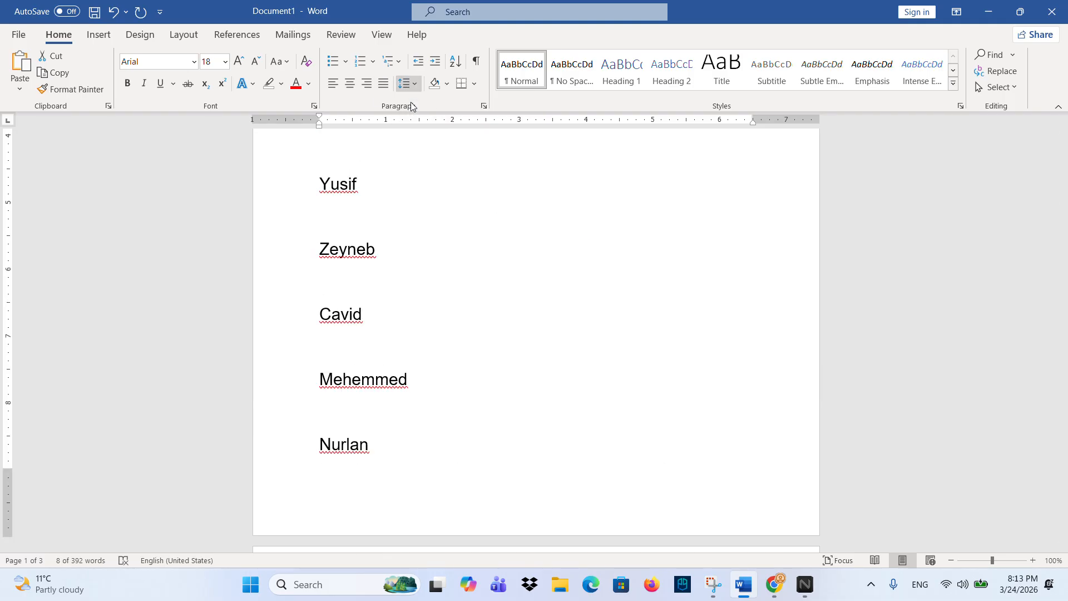
scroll(409, 201, "up", 2)
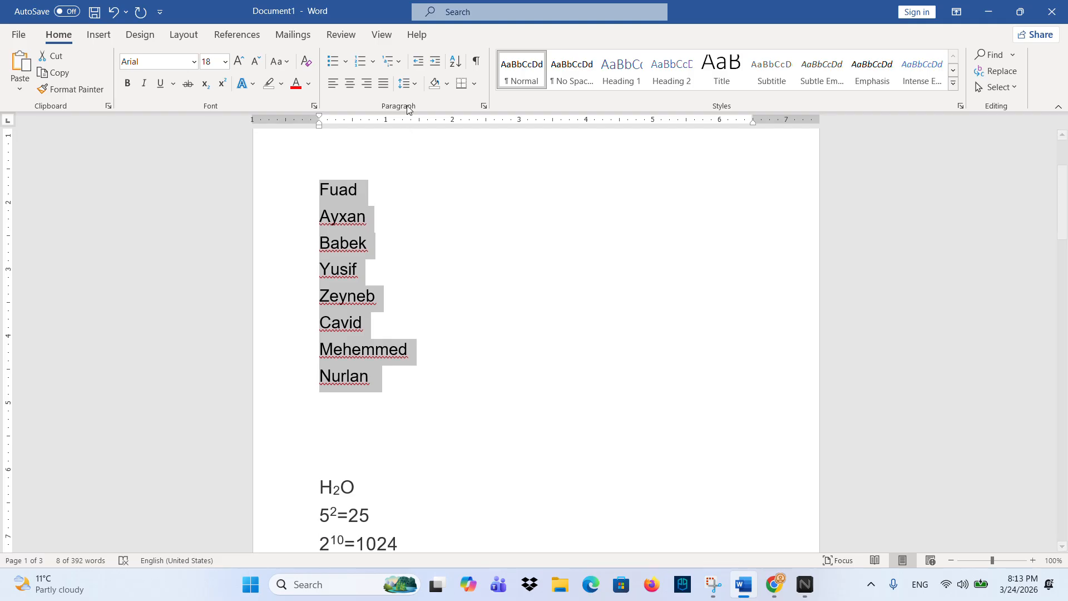
- Remove space after the name paragraphs and the space before Ayxan
left_click(406, 83)
left_click(447, 256)
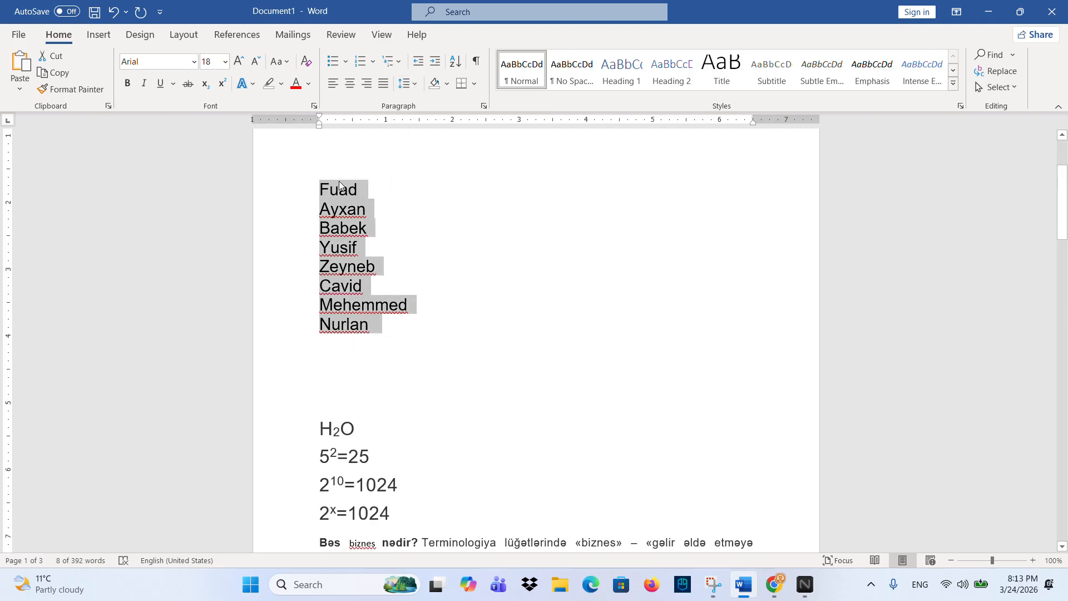
left_click_drag(319, 189, 347, 217)
left_click(347, 217)
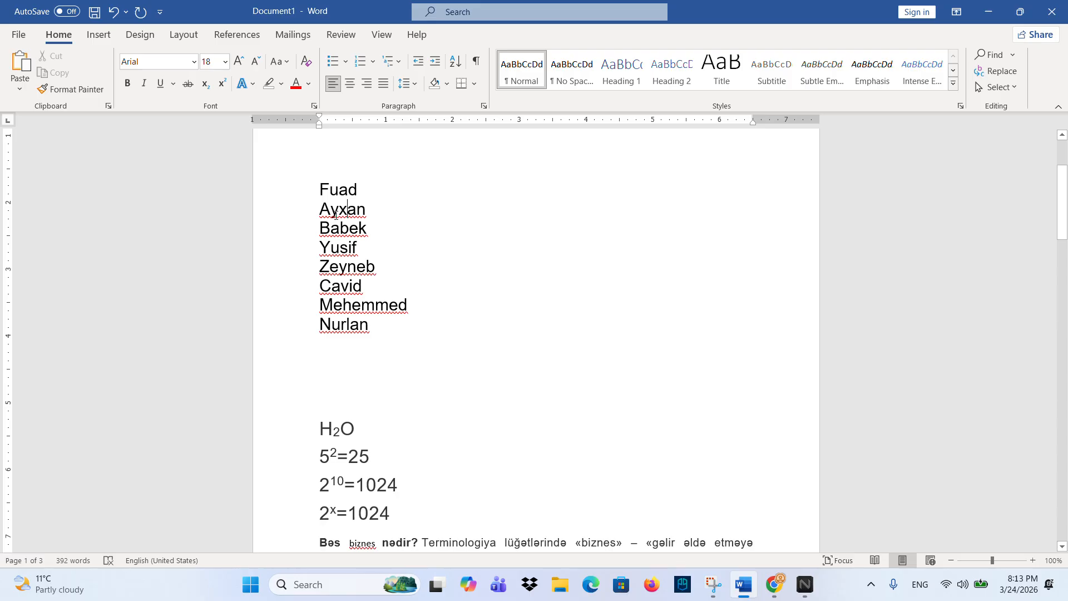
left_click(406, 84)
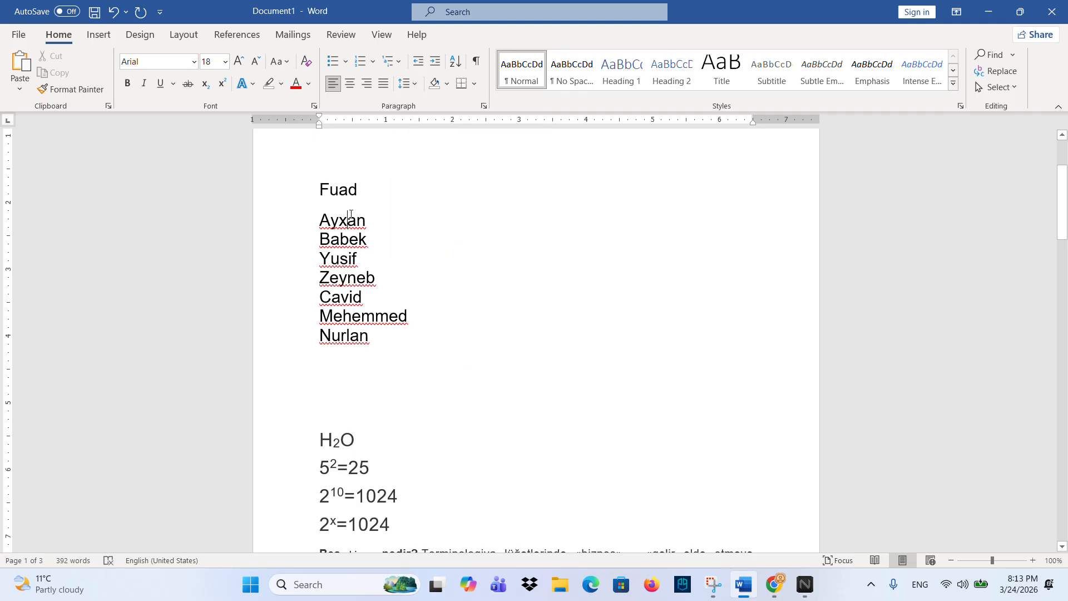
left_click(409, 83)
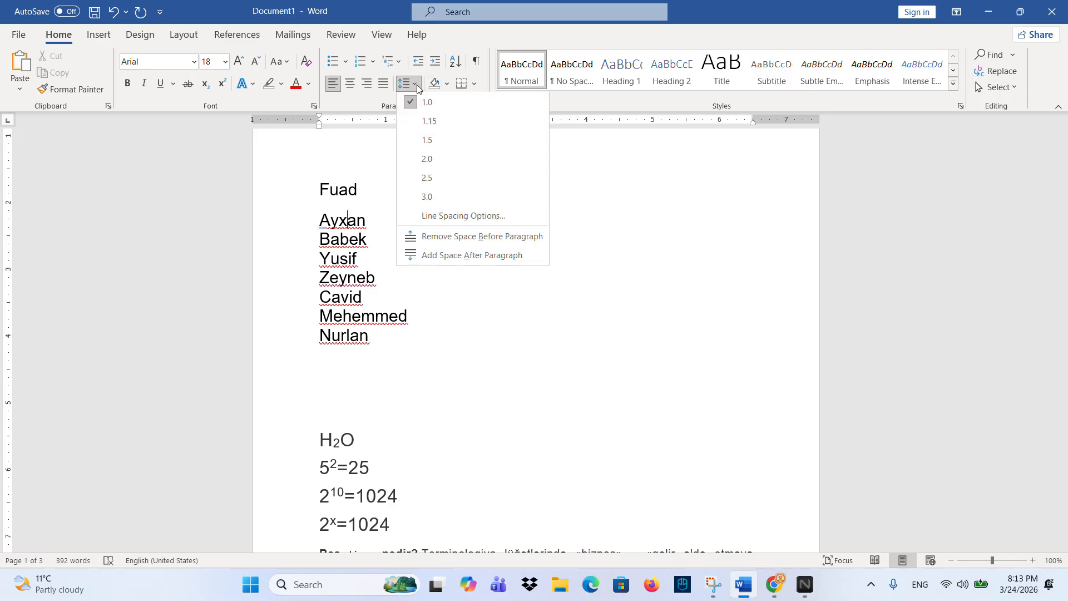
left_click(467, 243)
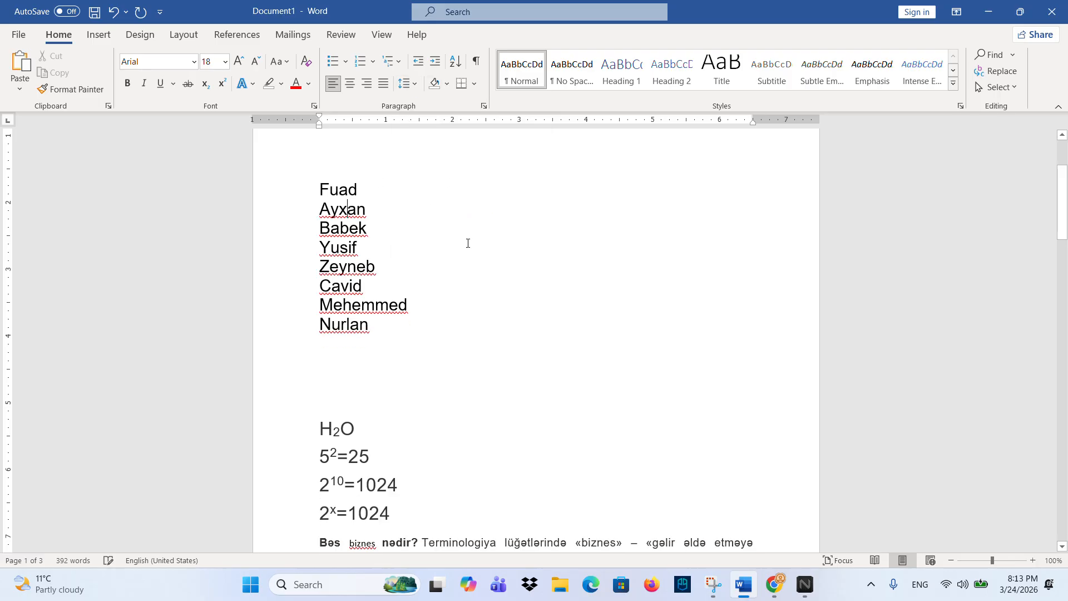
- Add, then remove, space after Ayxan, and reselect all names Fuad to Nurlan
left_click(412, 85)
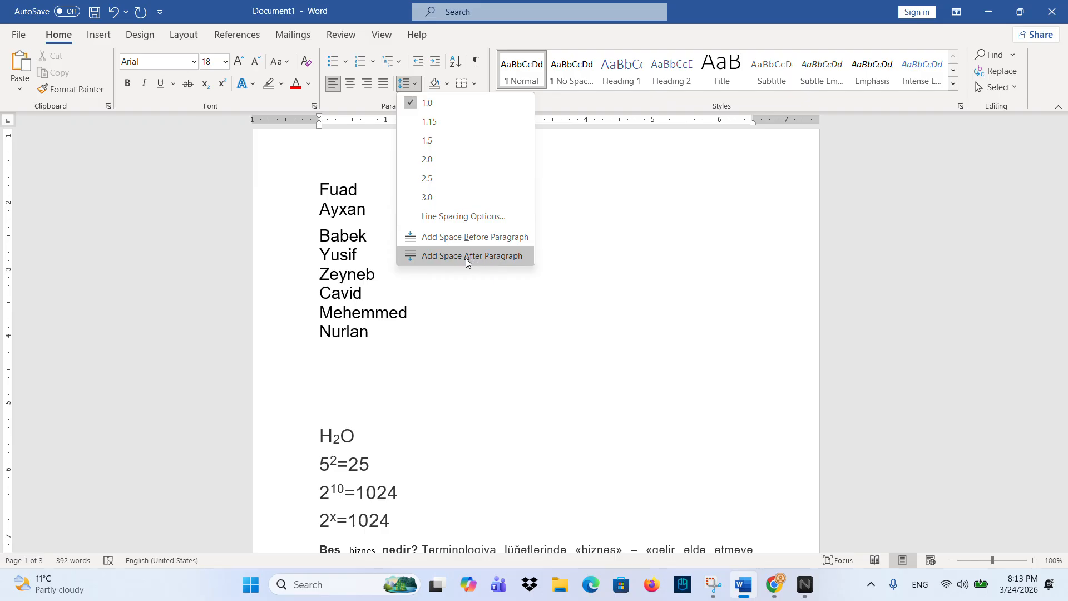
left_click(440, 254)
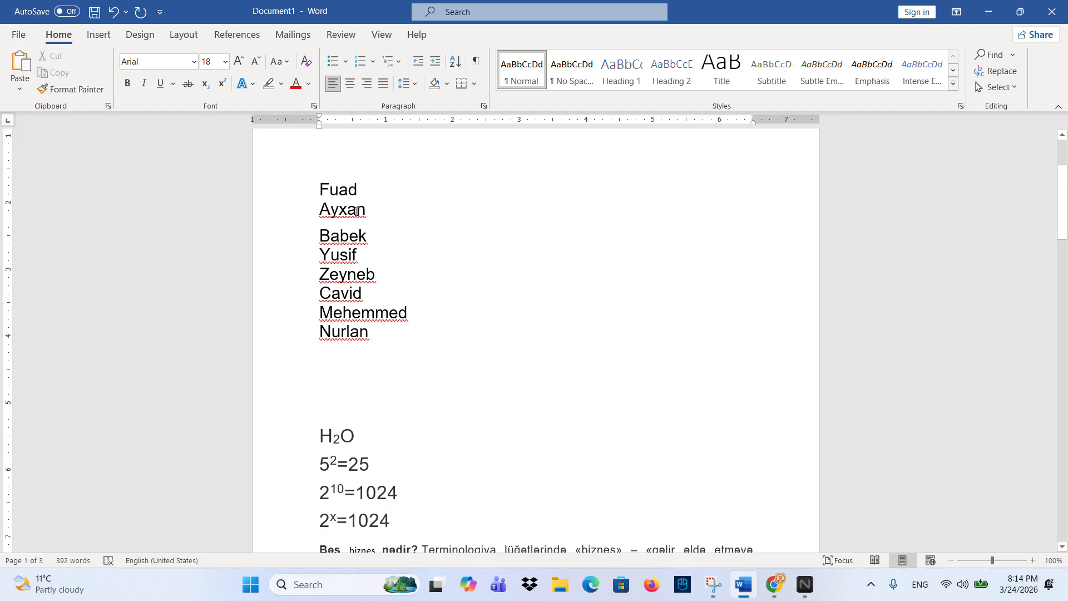
left_click(407, 82)
left_click(464, 255)
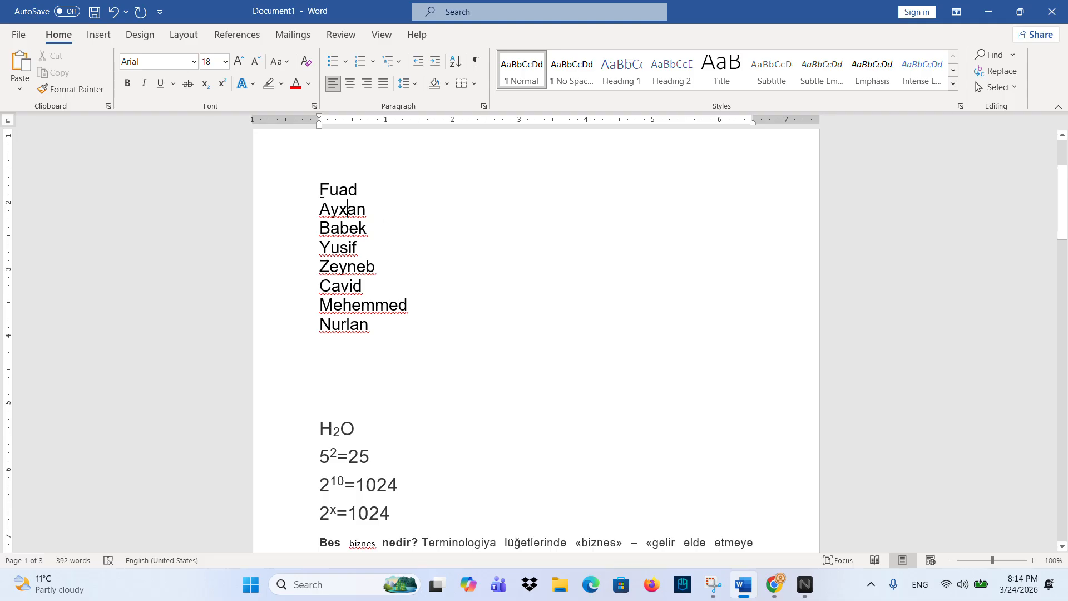
left_click_drag(321, 193, 395, 332)
left_click(408, 83)
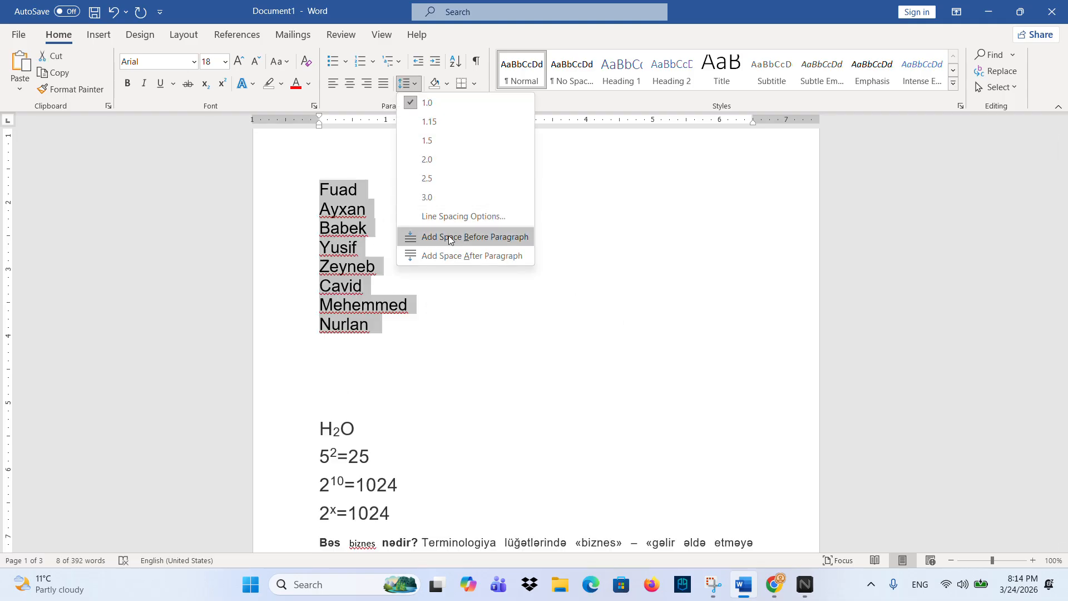
- Highlight Fuad in bright green and make Ayxan's text red
left_click(334, 206)
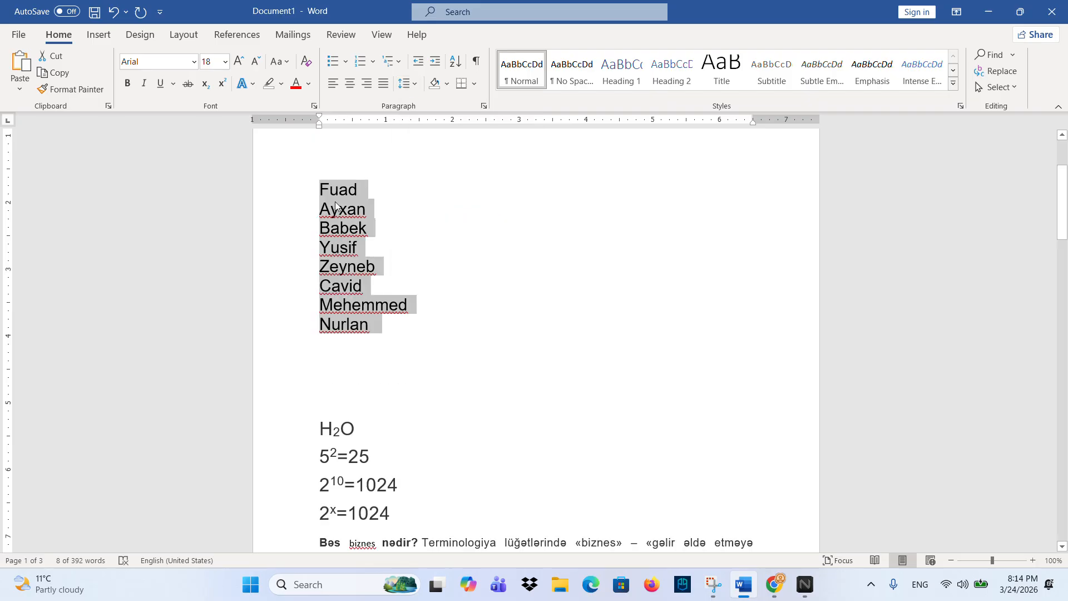
left_click(351, 189)
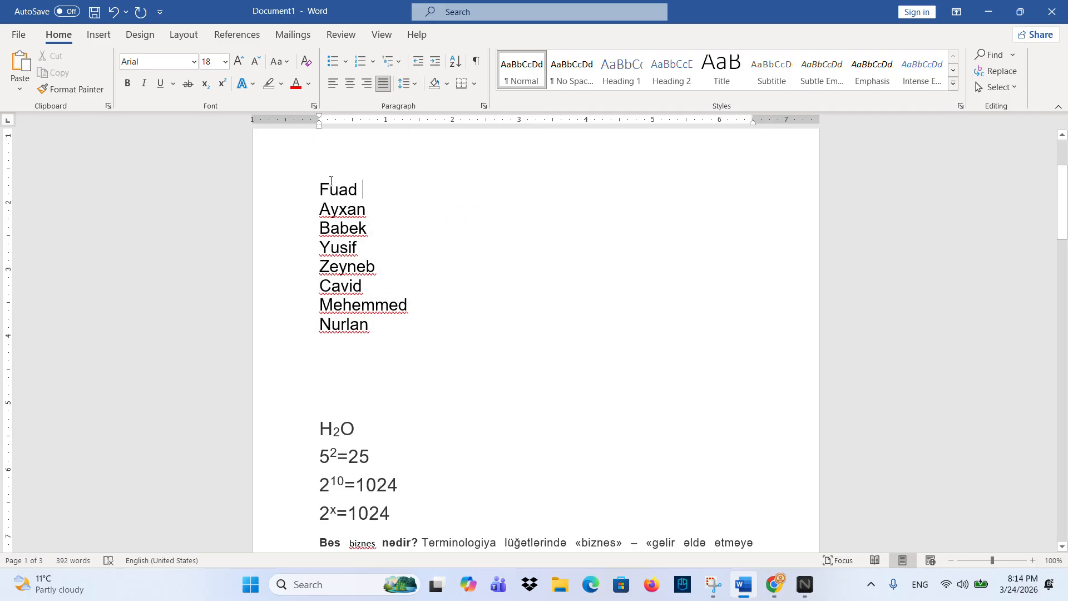
left_click_drag(319, 186, 359, 190)
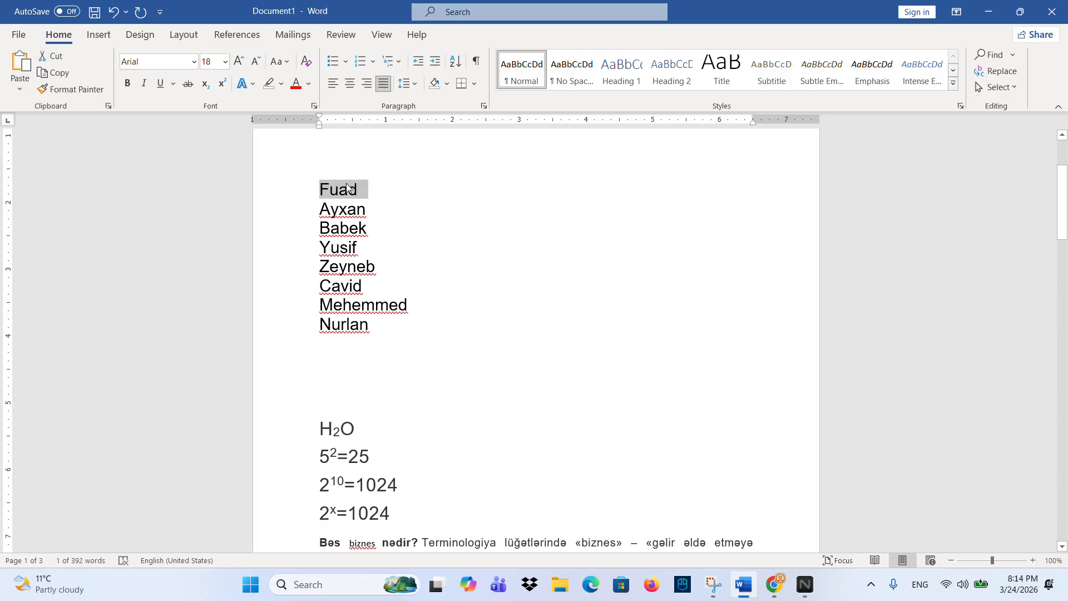
left_click(280, 85)
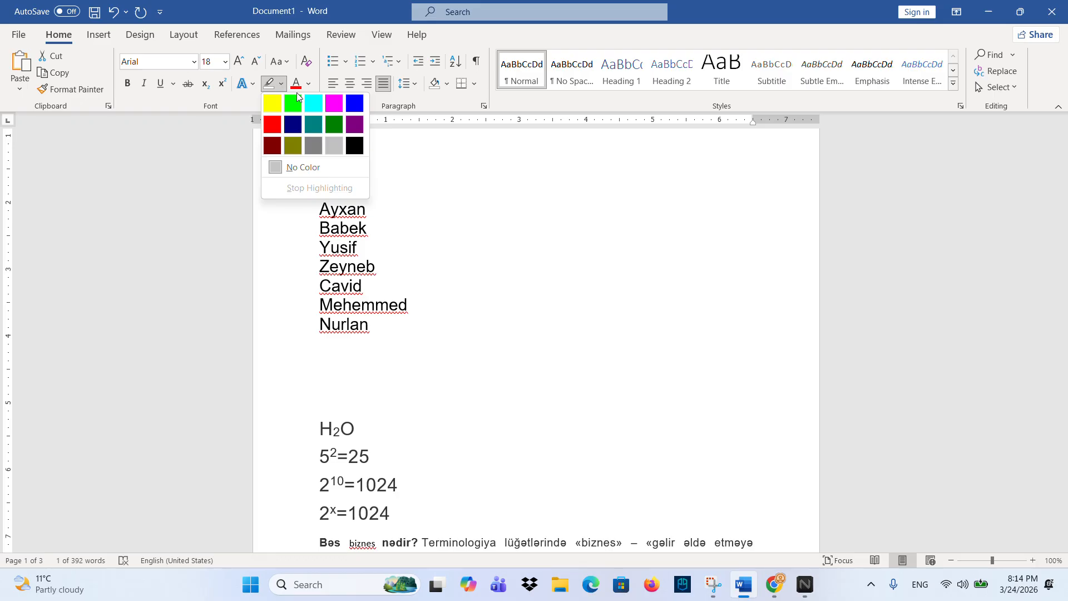
left_click(293, 103)
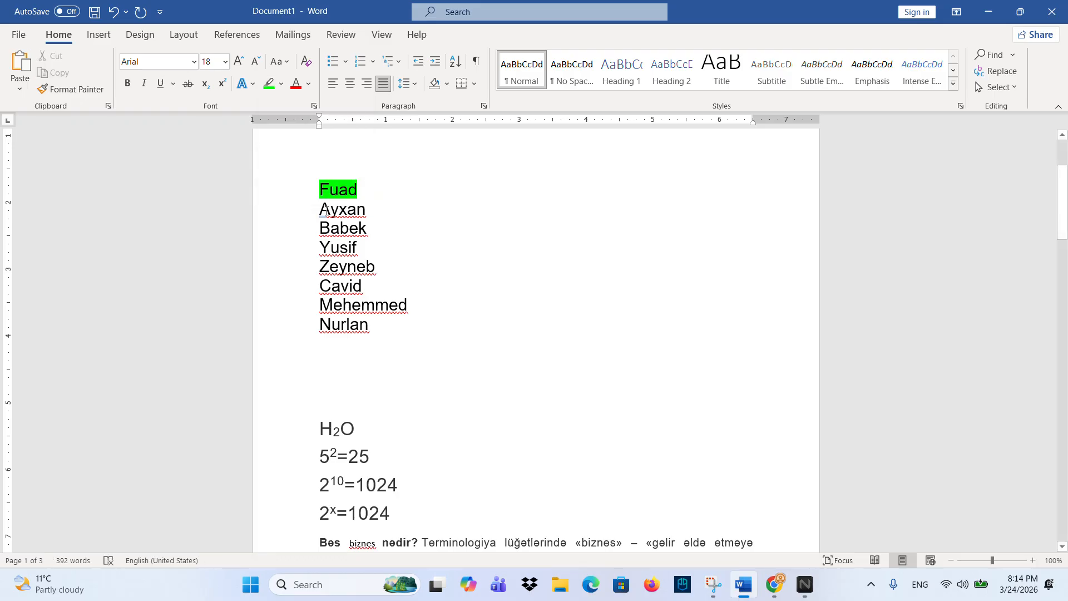
left_click_drag(320, 209, 366, 210)
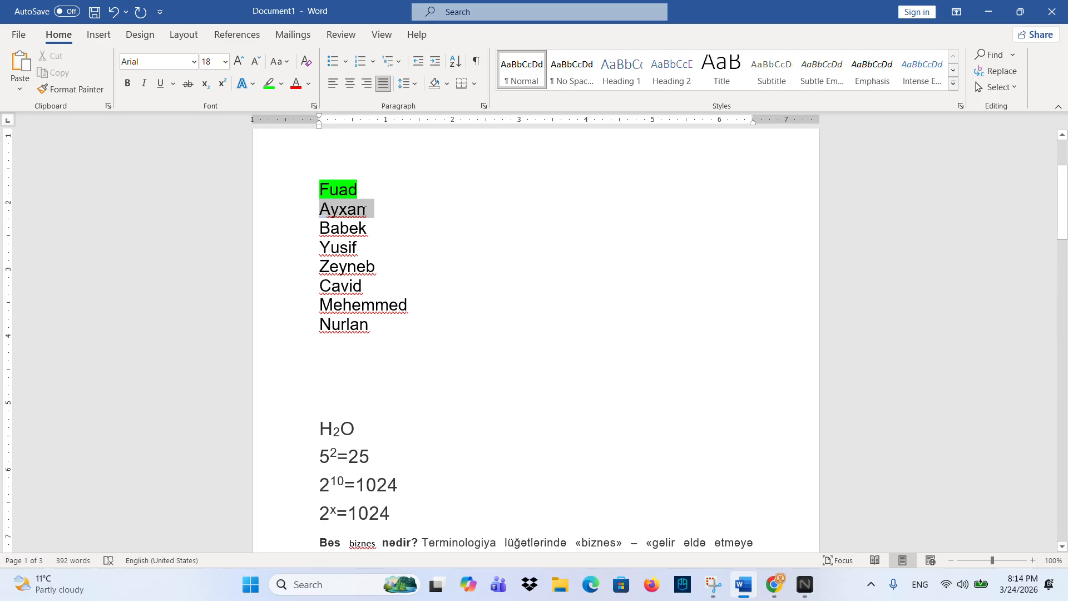
left_click(309, 84)
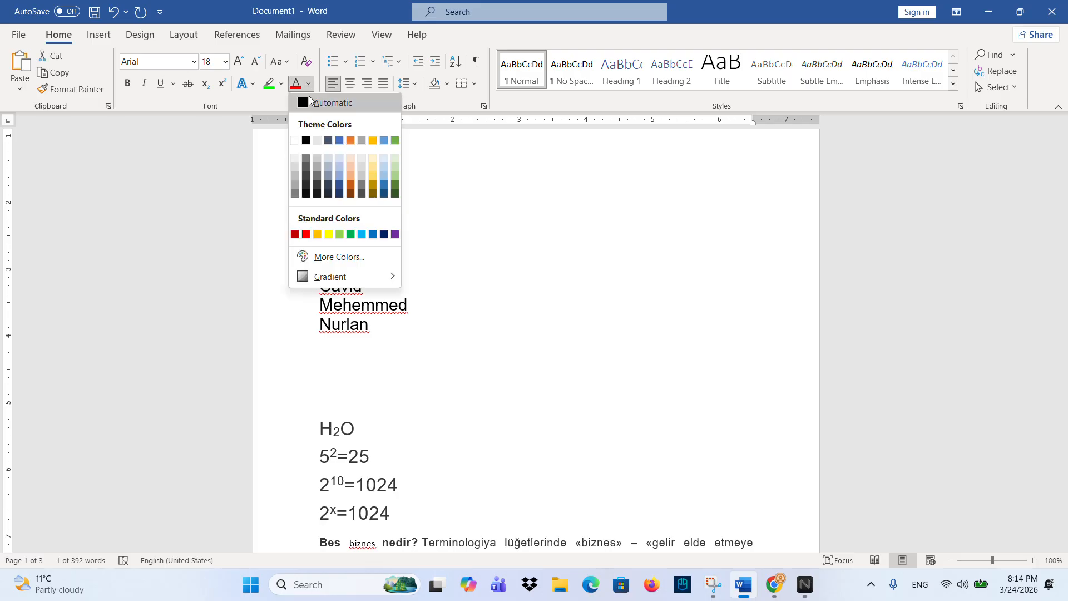
left_click(306, 235)
- Shade the Babek paragraph yellow, then set its shading back to No Color
left_click(330, 229)
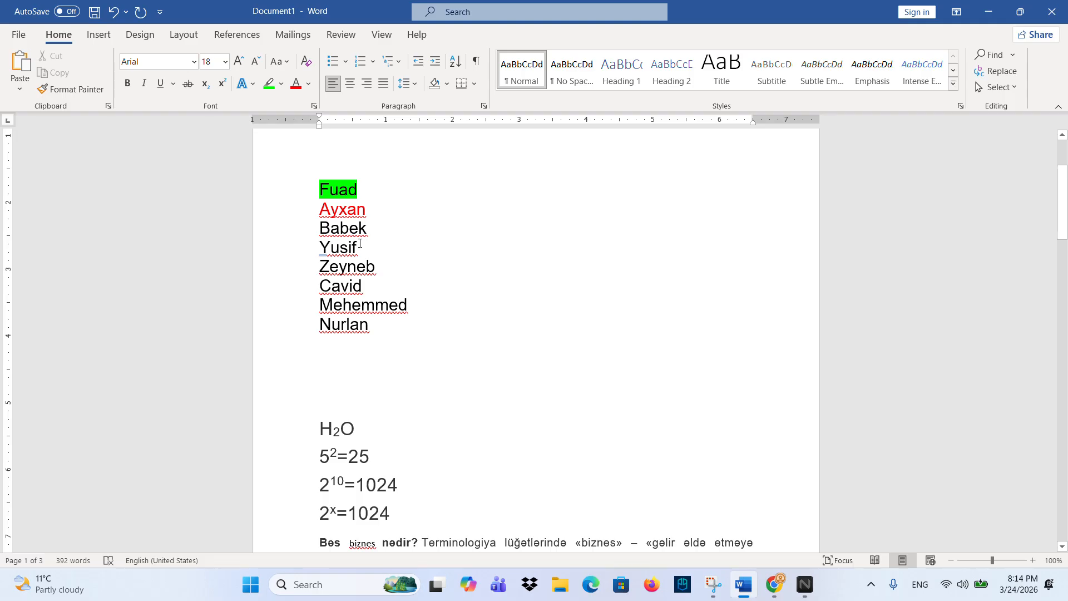
left_click(446, 84)
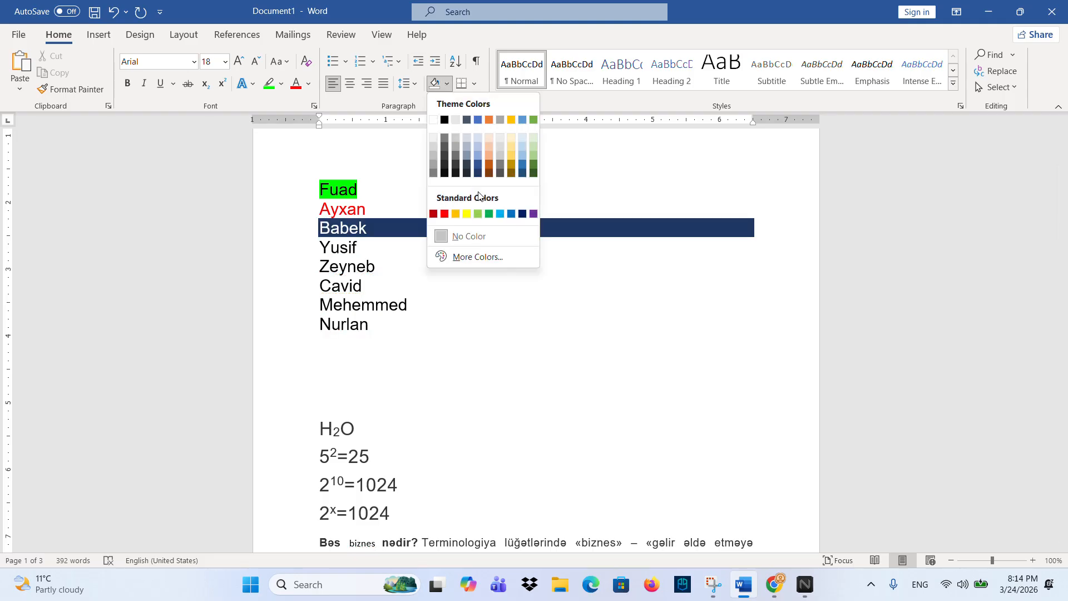
left_click(467, 215)
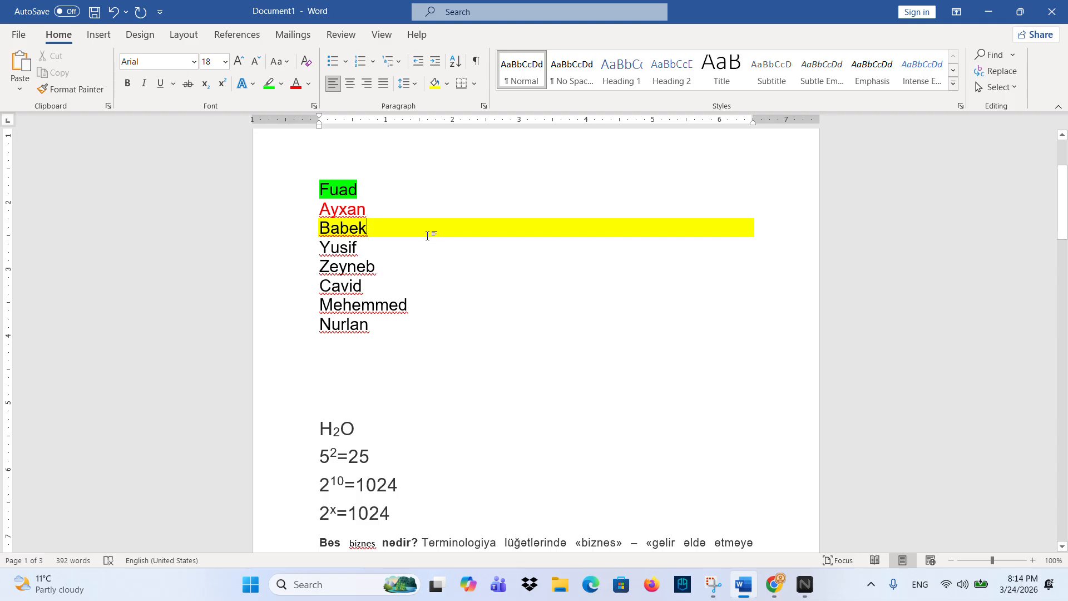
left_click(447, 85)
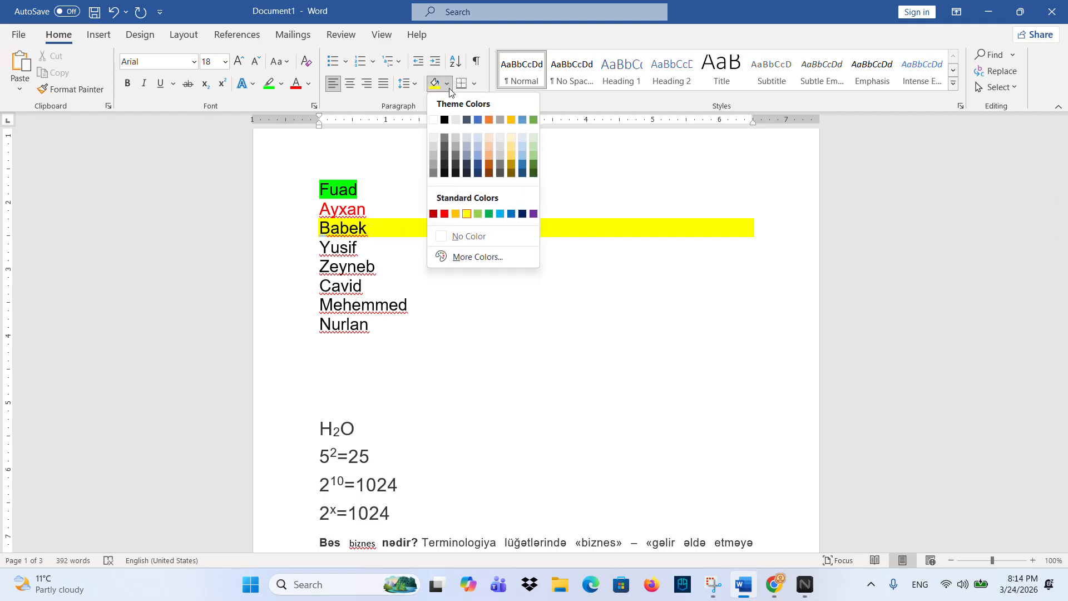
left_click(455, 238)
- Reset Fuad and Ayxan to Automatic font colour with no highlight
left_click_drag(294, 210, 294, 191)
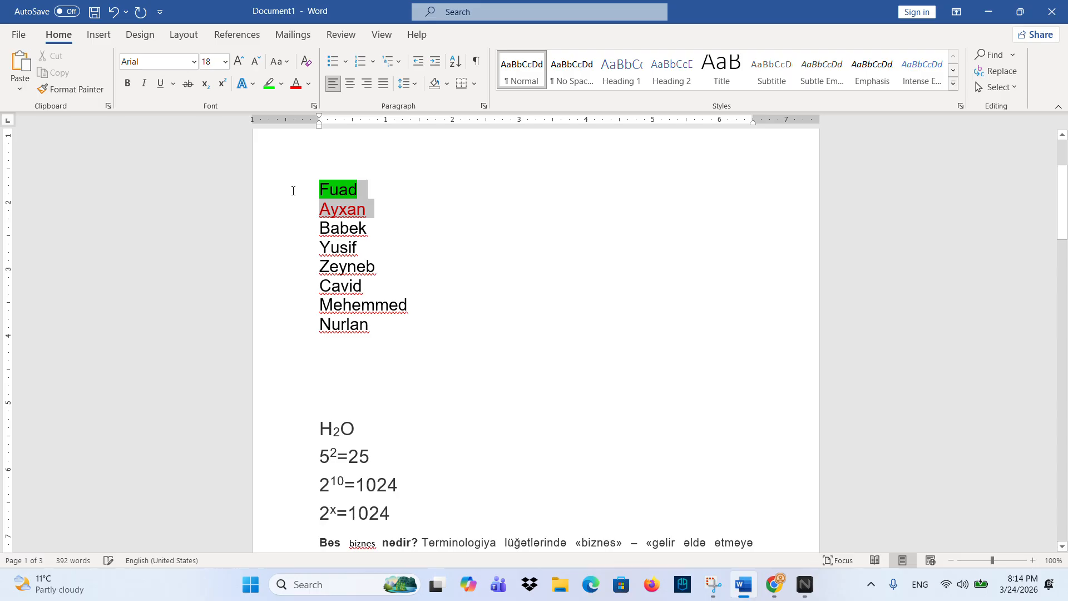
left_click(308, 84)
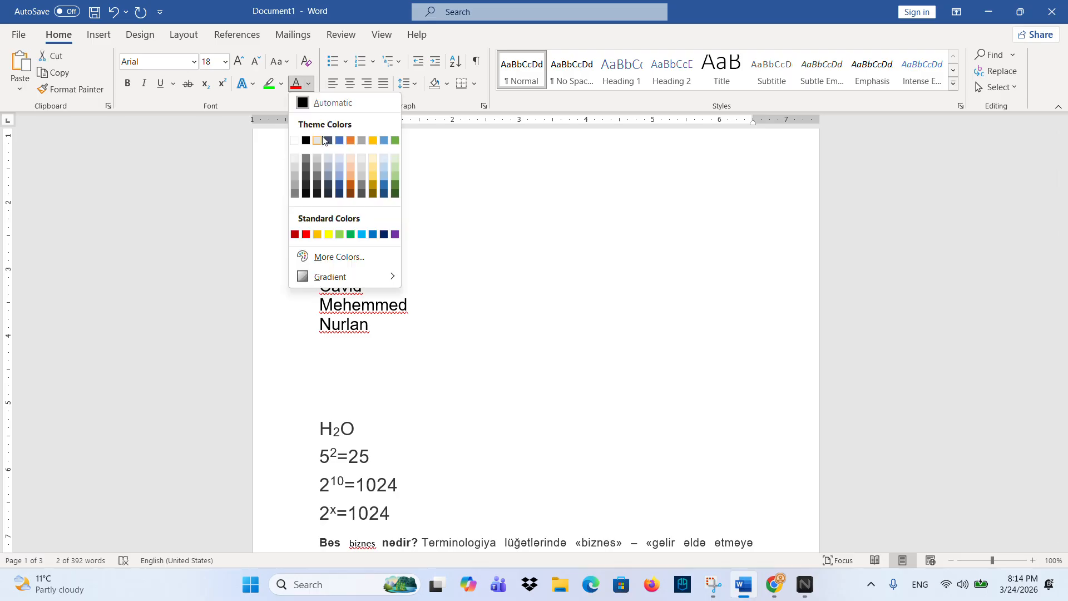
left_click(315, 108)
left_click(282, 84)
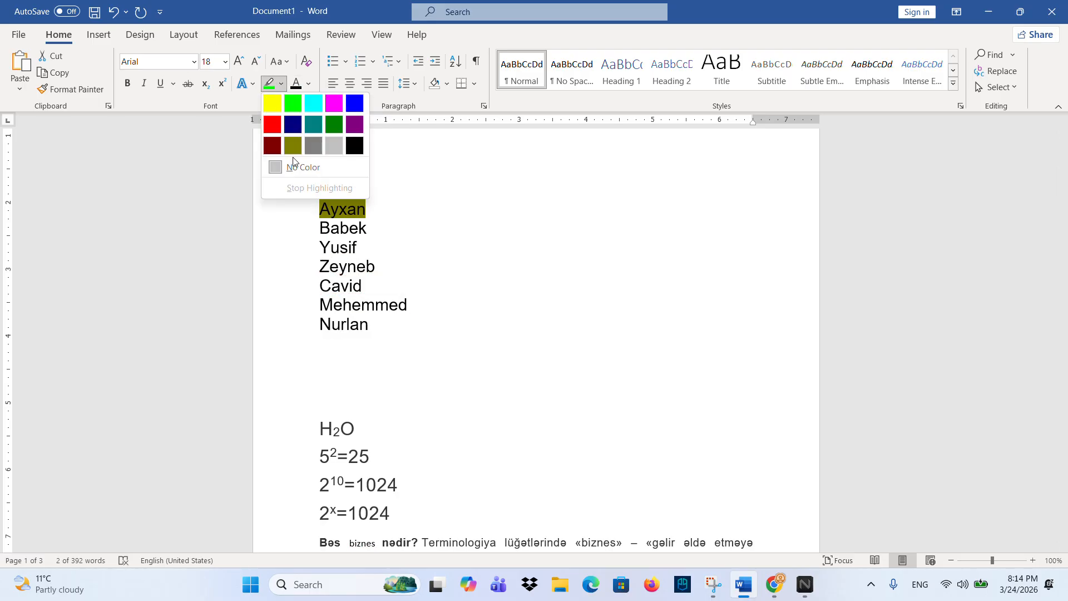
left_click(295, 166)
left_click(367, 190)
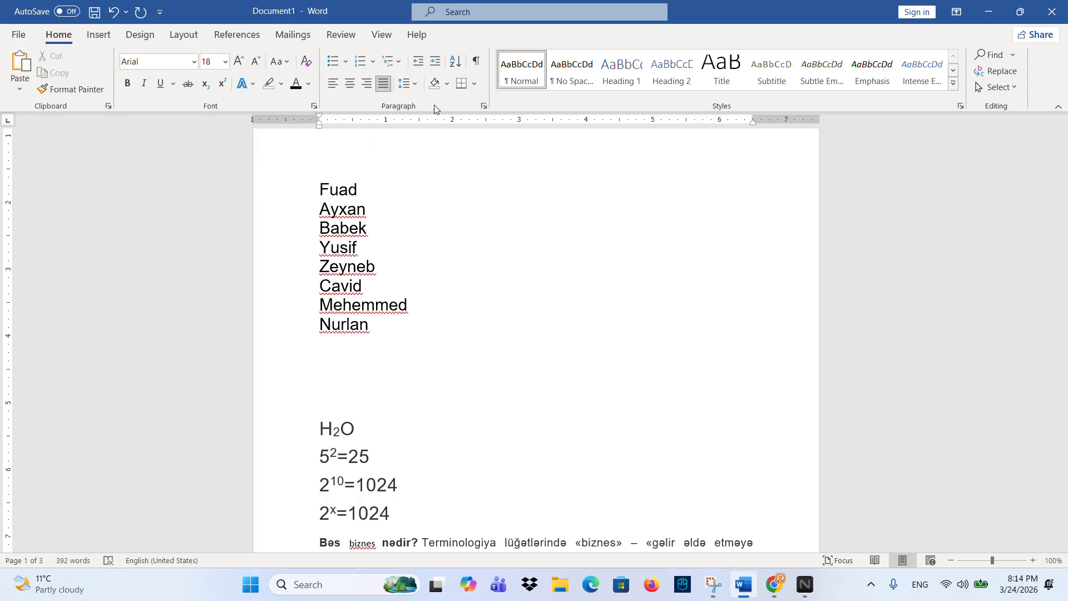
- Indent the Fuad line two steps, then return it to the margin
left_click(437, 62)
left_click(436, 62)
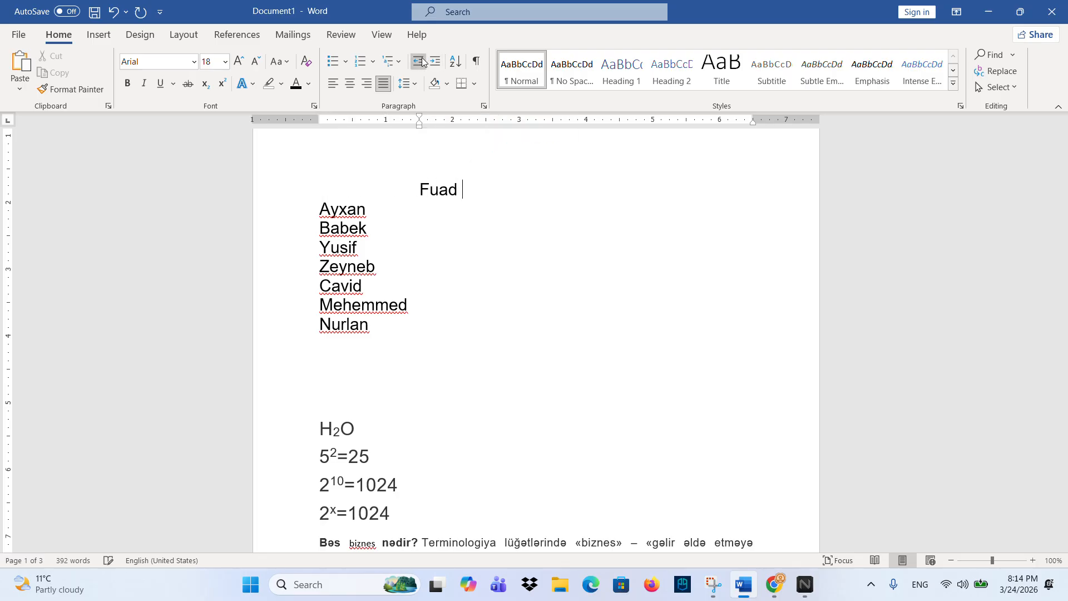
left_click(422, 58)
left_click(421, 58)
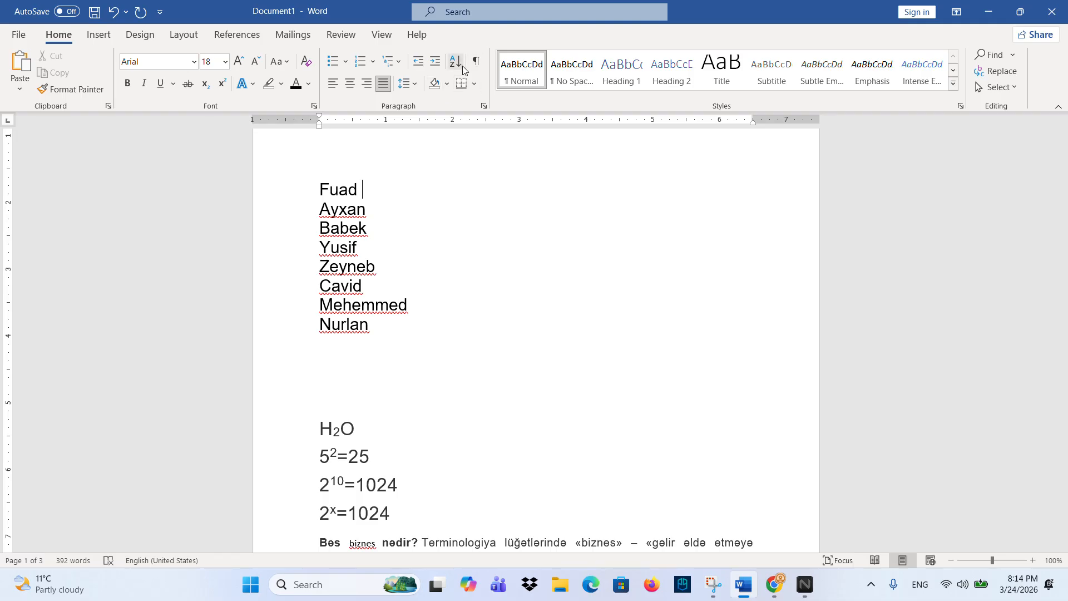
- Sort the names Fuad to Nurlan in descending, Z-to-A order
left_click_drag(320, 190, 398, 328)
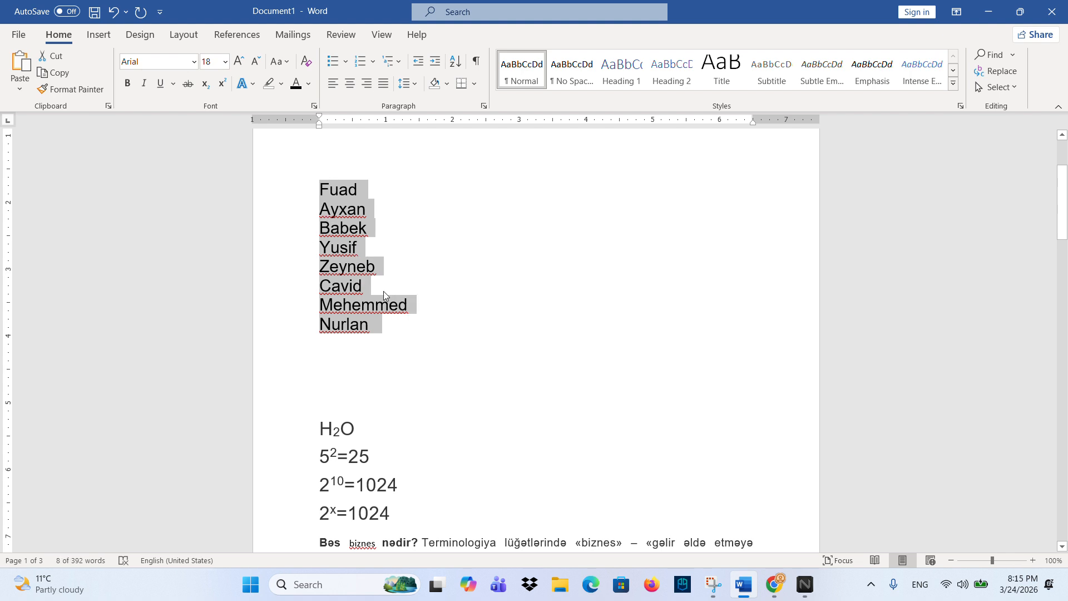
left_click(455, 61)
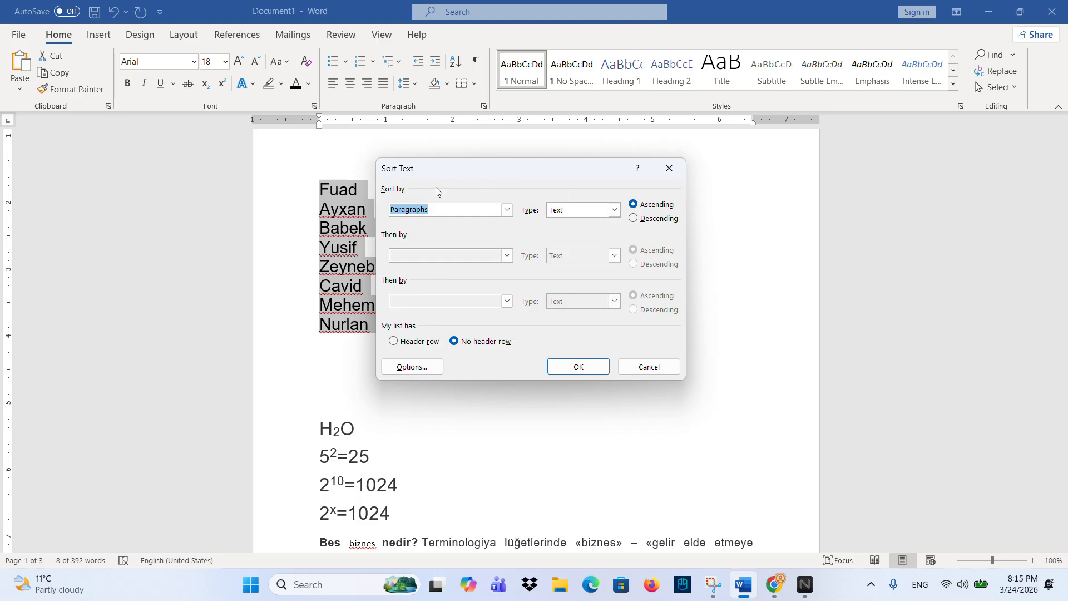
left_click_drag(489, 168, 523, 163)
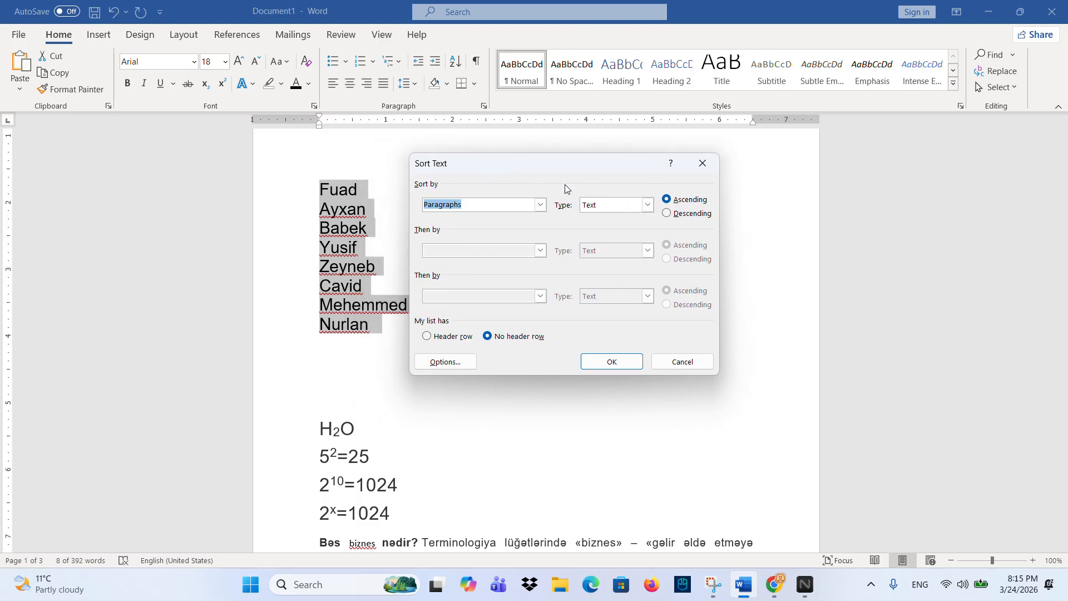
left_click(677, 214)
left_click(615, 363)
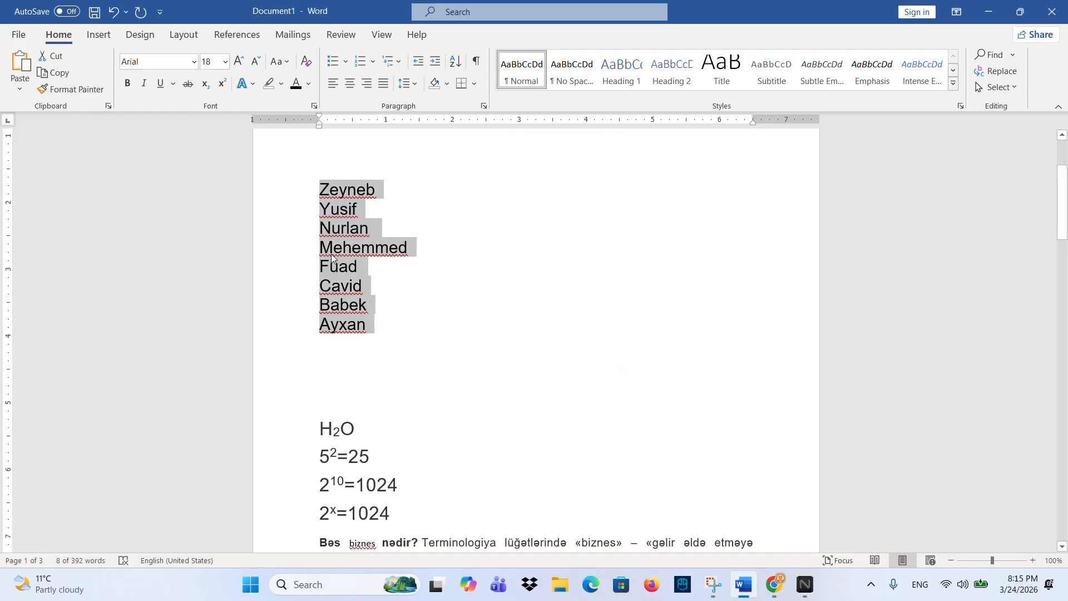
- Re-sort the names ascending so they run Ayxan to Zeyneb
left_click(455, 61)
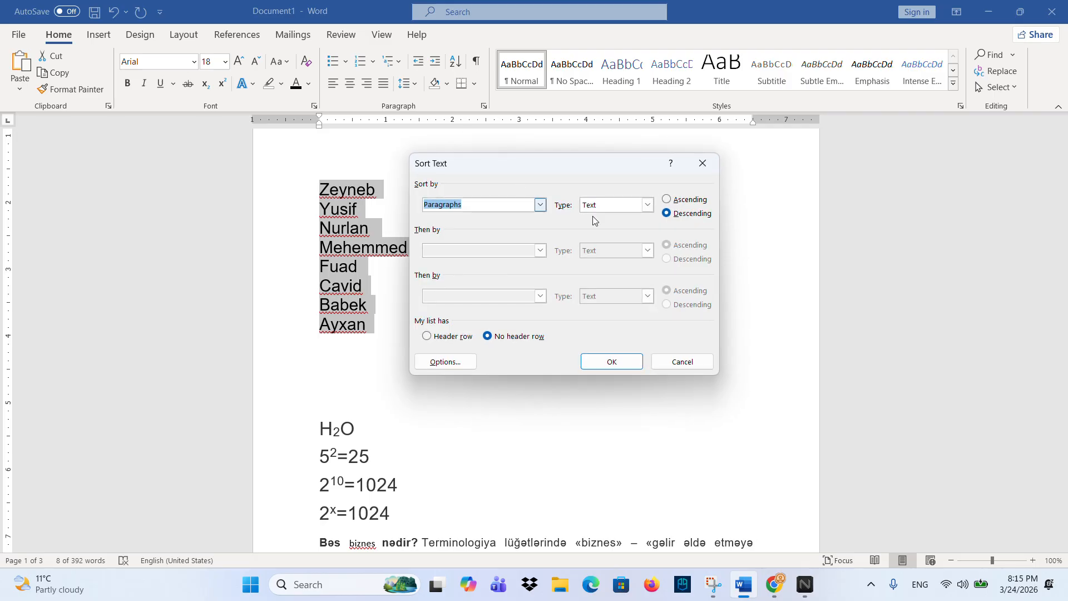
left_click(684, 201)
left_click(612, 361)
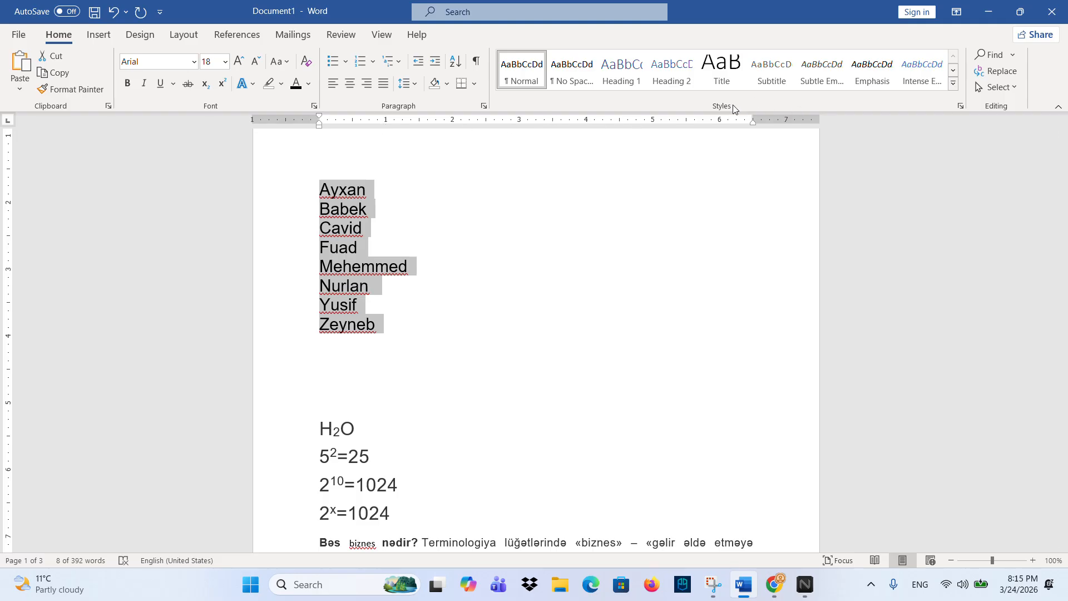
scroll(662, 223, "up", 3)
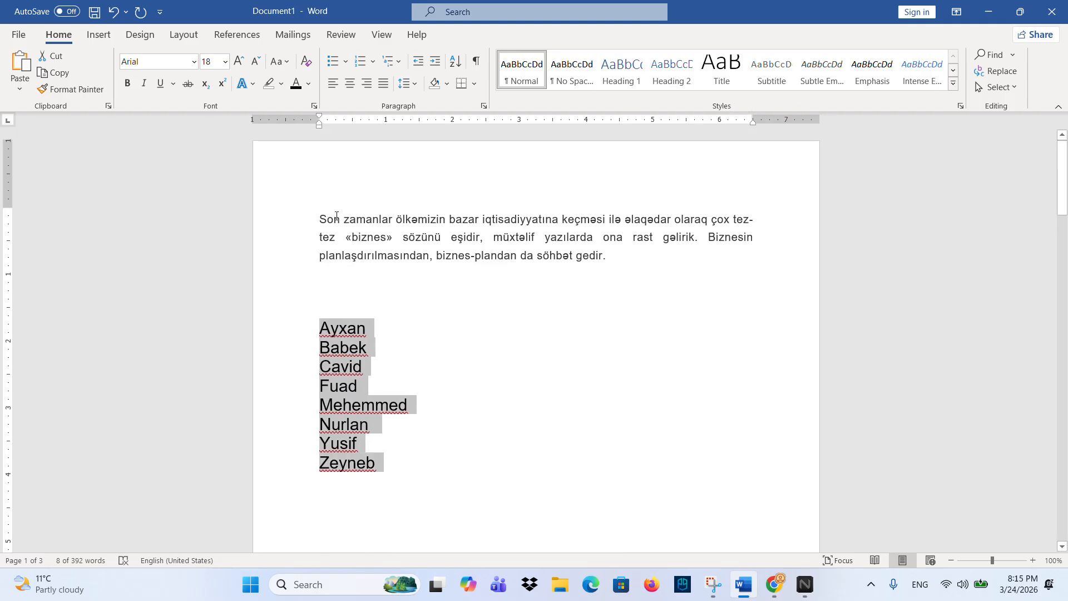
triple_click(372, 222)
left_click(954, 85)
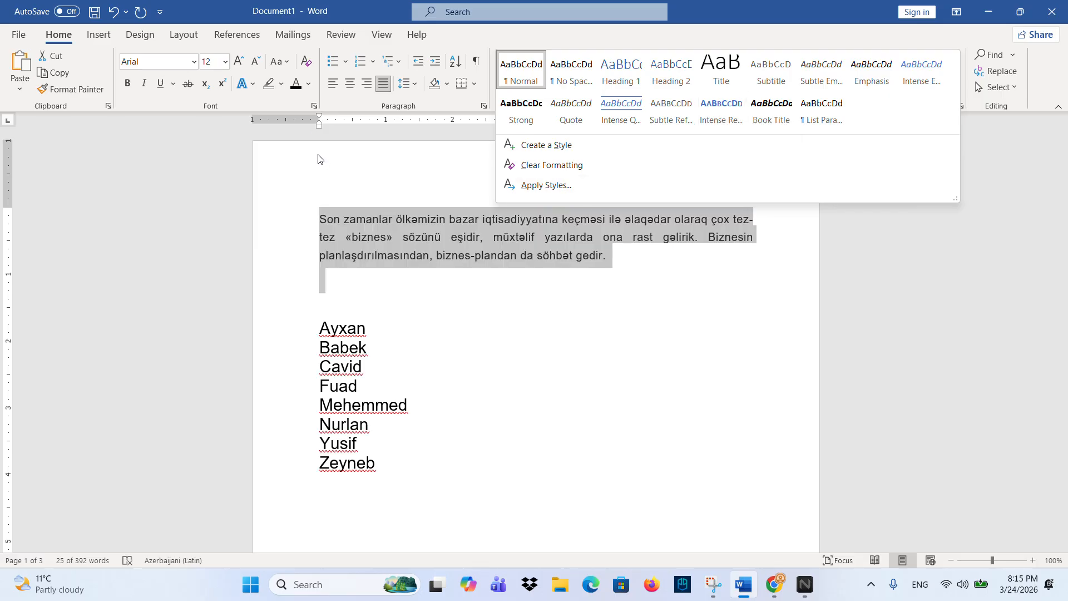
left_click(243, 102)
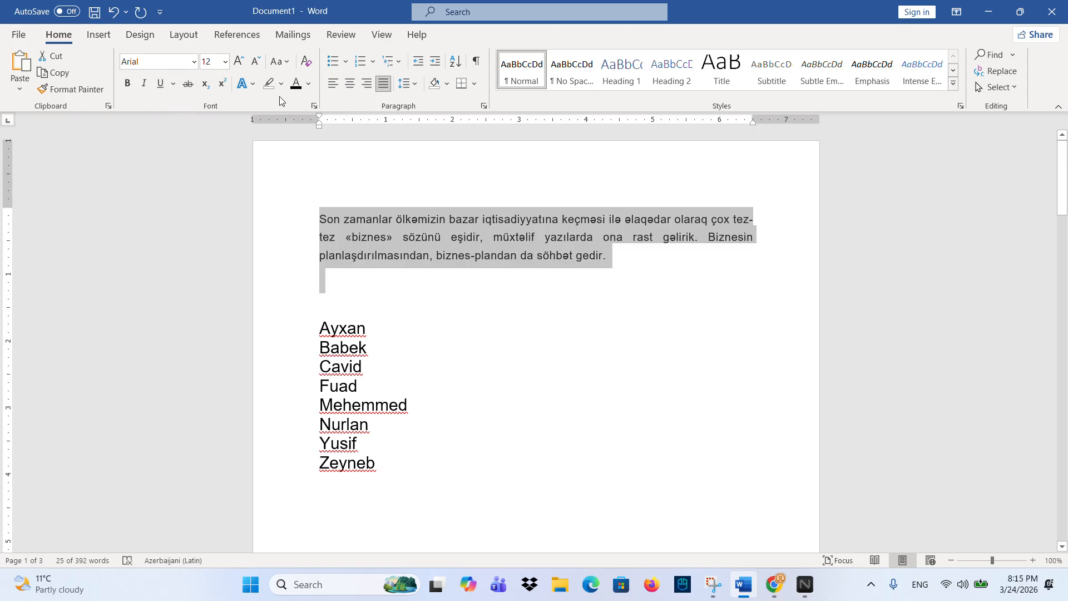
left_click(680, 246)
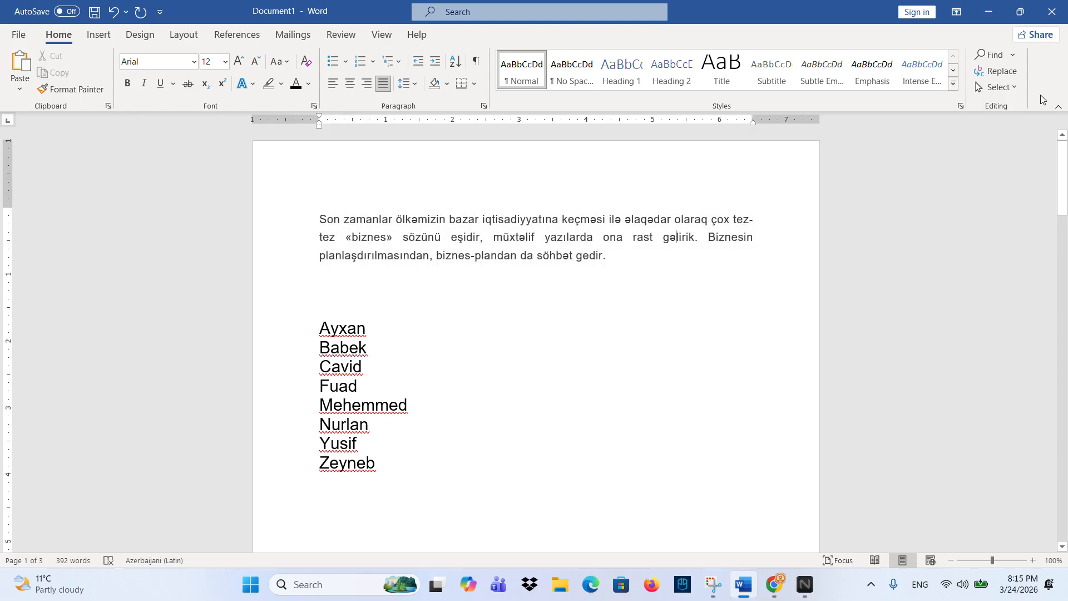
left_click(990, 55)
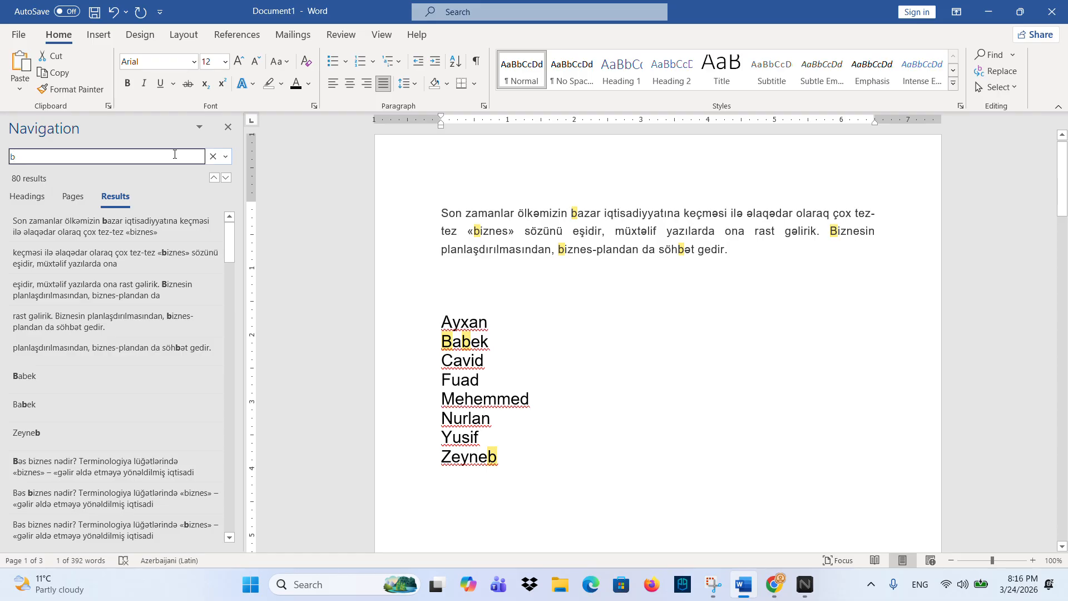
- Search for BIZNES, jump to its matches such as 1. Biznes-Plan, then clear the search
key("BackSpace")
key("Caps_Lock")
type("BIZNES")
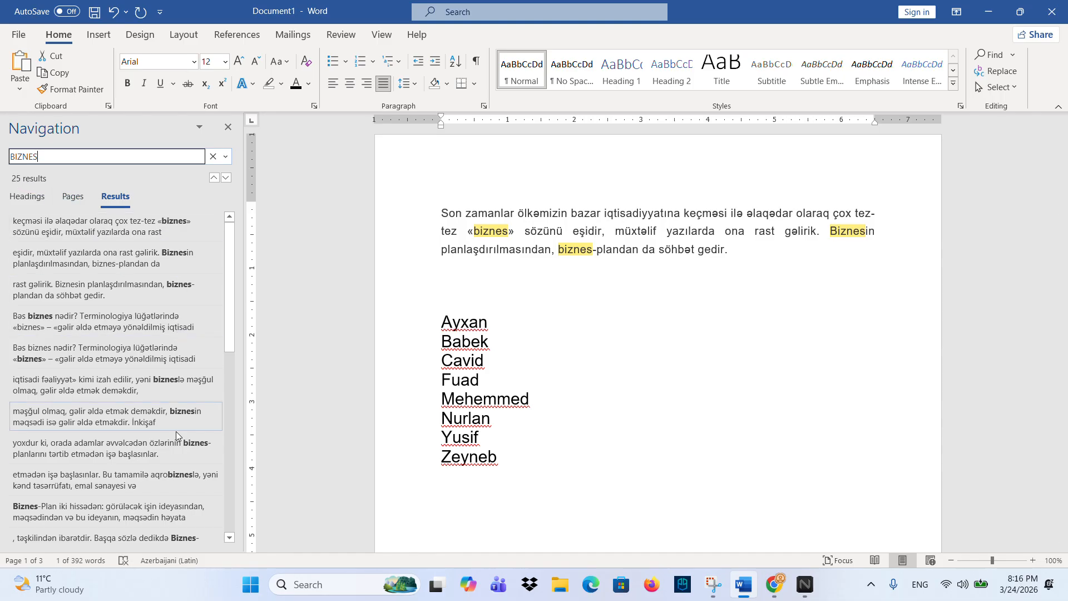
left_click(180, 445)
scroll(148, 405, "down", 3)
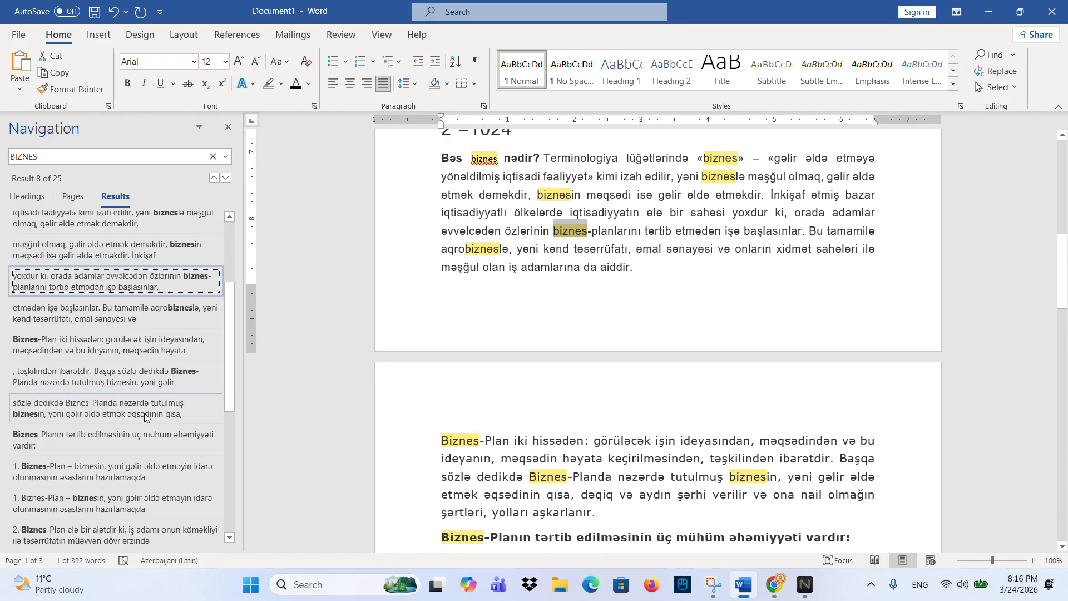
scroll(145, 417, "down", 1)
left_click(139, 462)
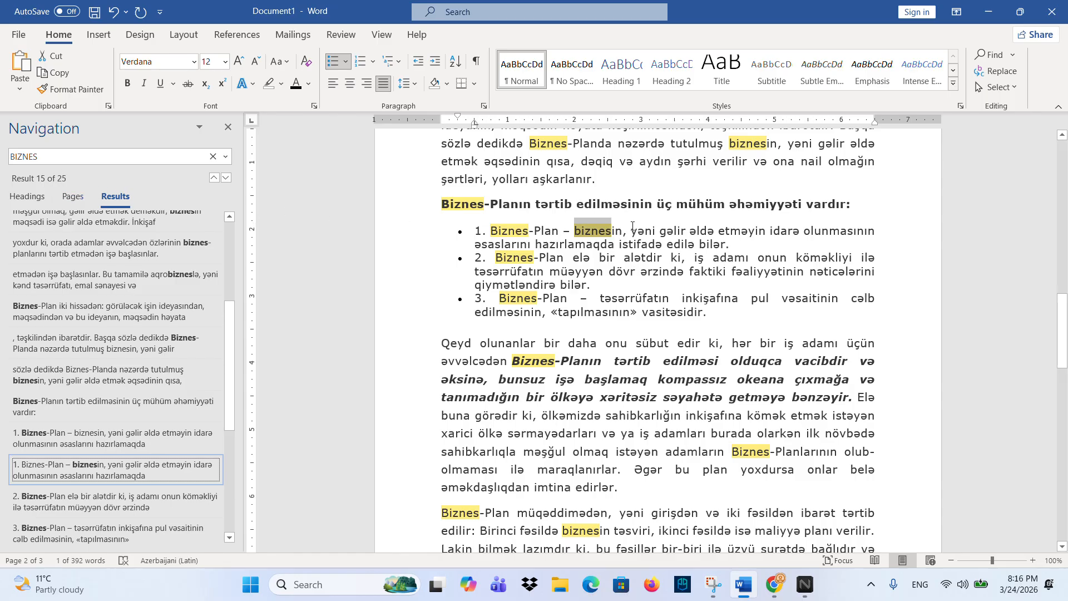
left_click(185, 156)
left_click(214, 157)
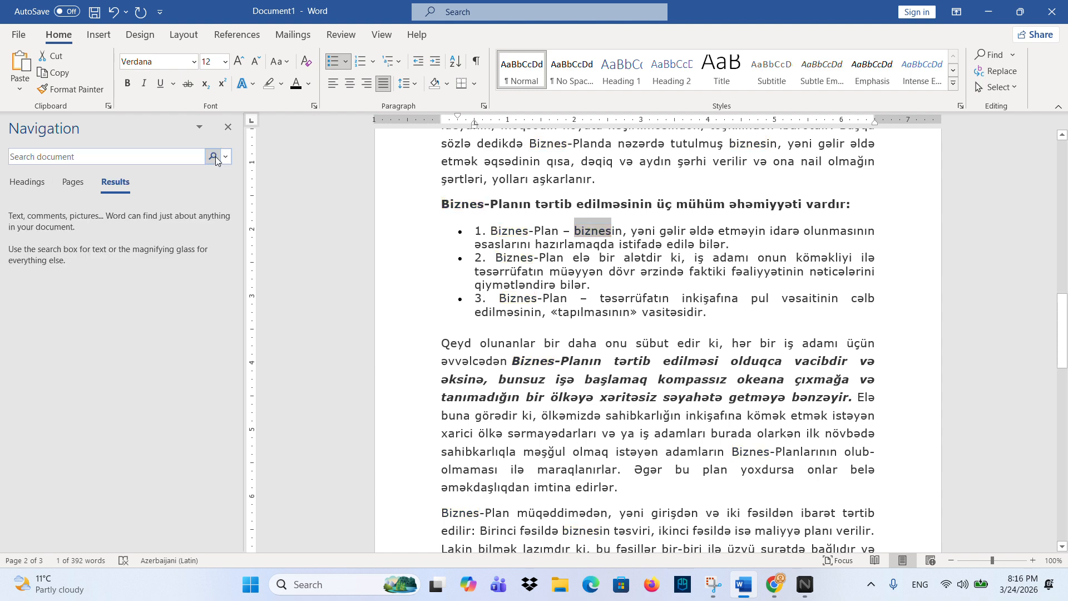
- Search for PLAN, jump through its matches, then clear the search and close the pane
left_click(164, 157)
type("PLASN")
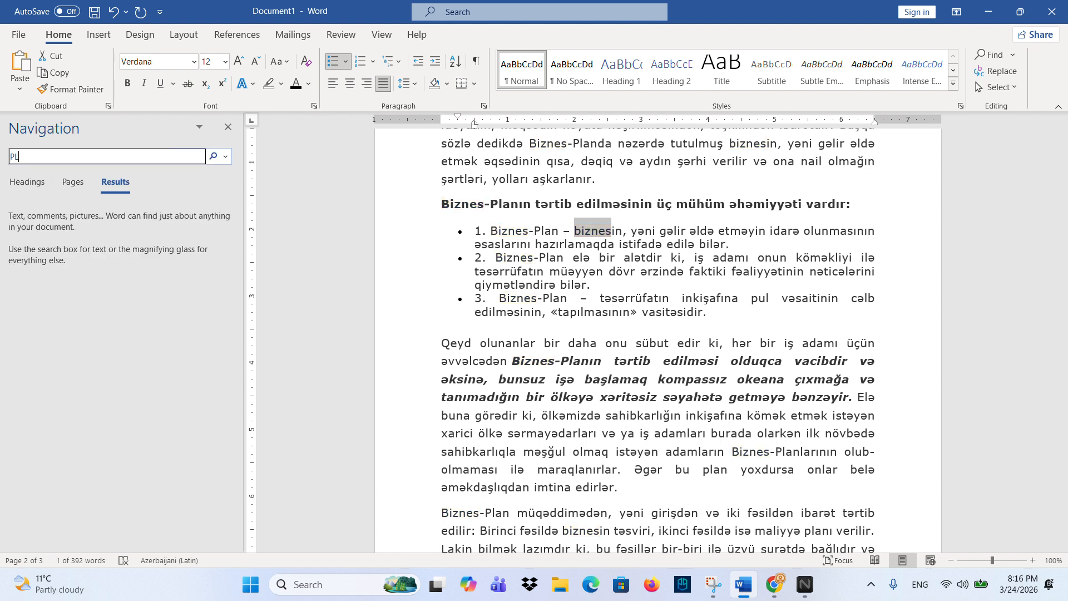
key("BackSpace")
key("BackSpace")
type("N")
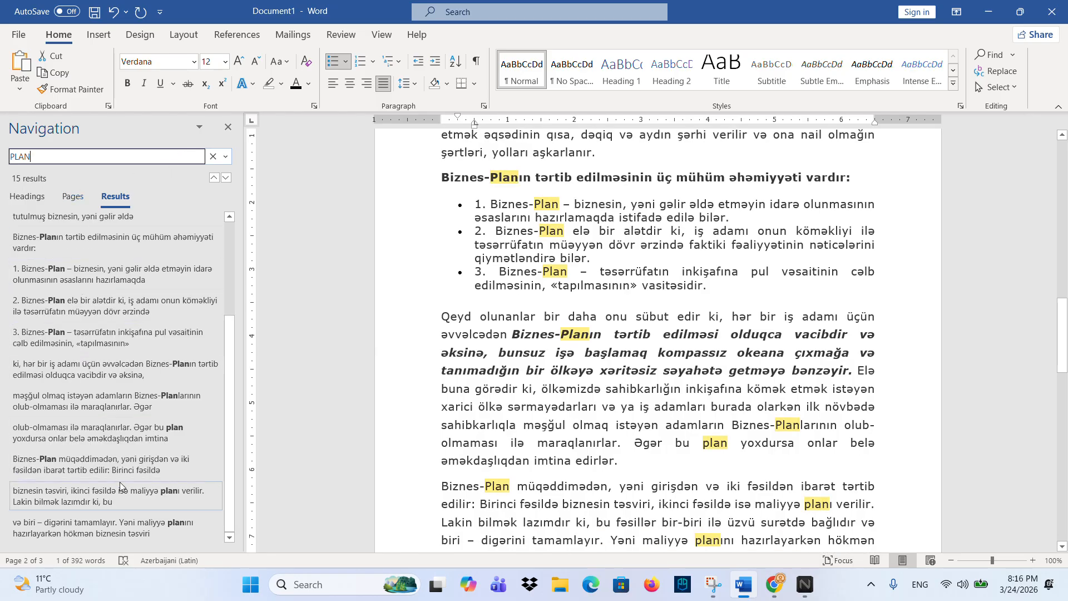
left_click(132, 501)
left_click(135, 244)
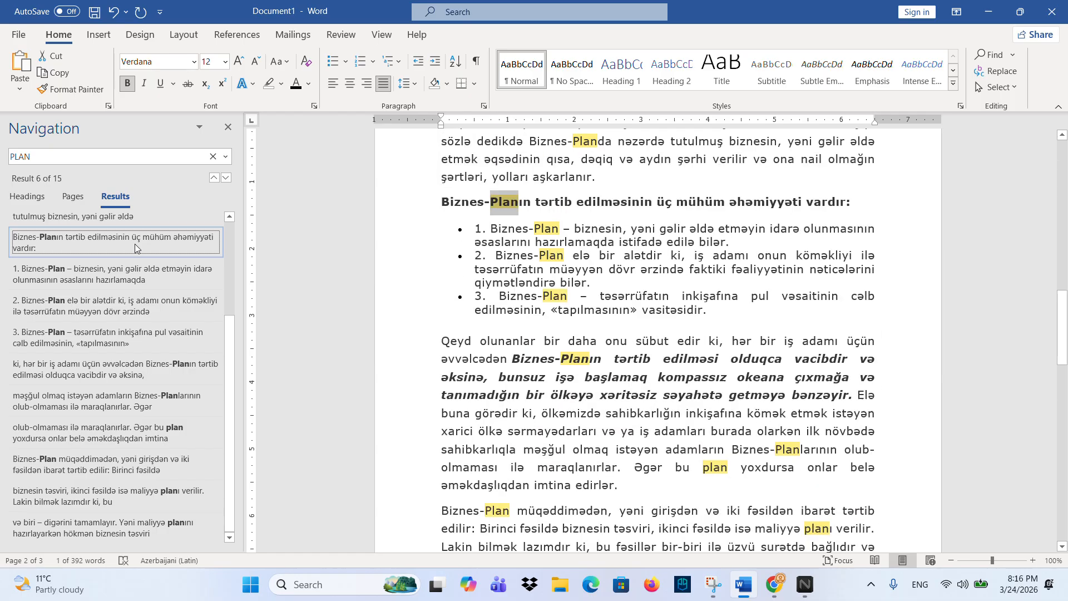
scroll(111, 289, "up", 5)
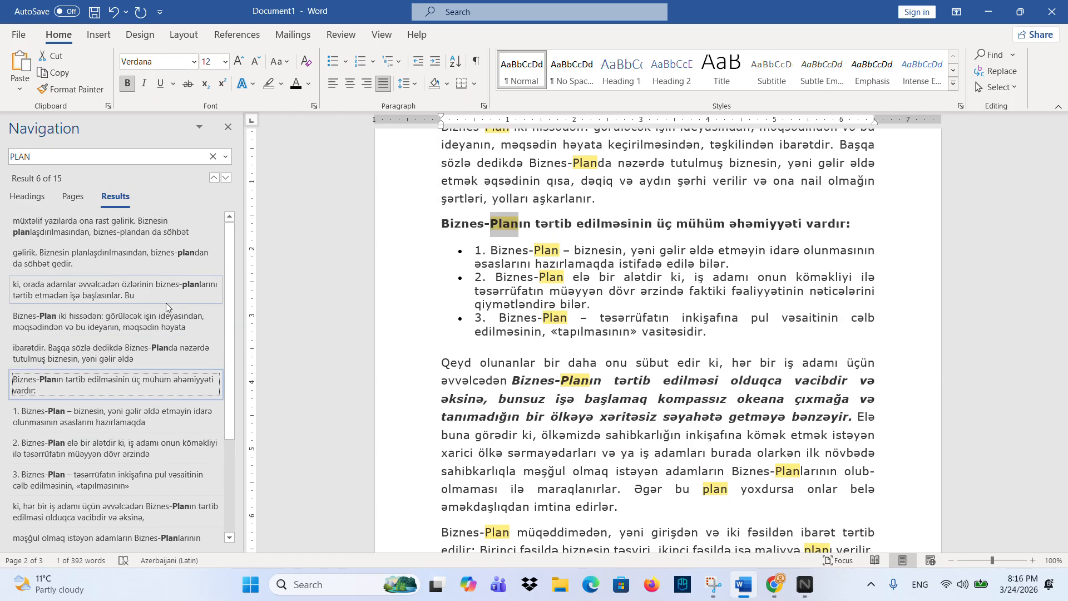
left_click(146, 228)
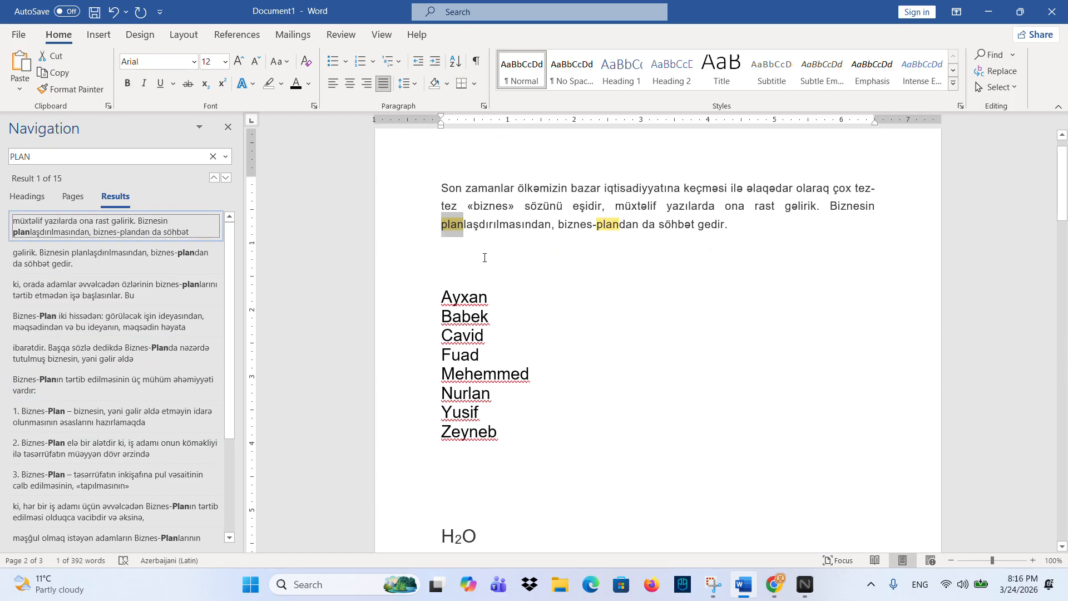
left_click(213, 156)
left_click(228, 127)
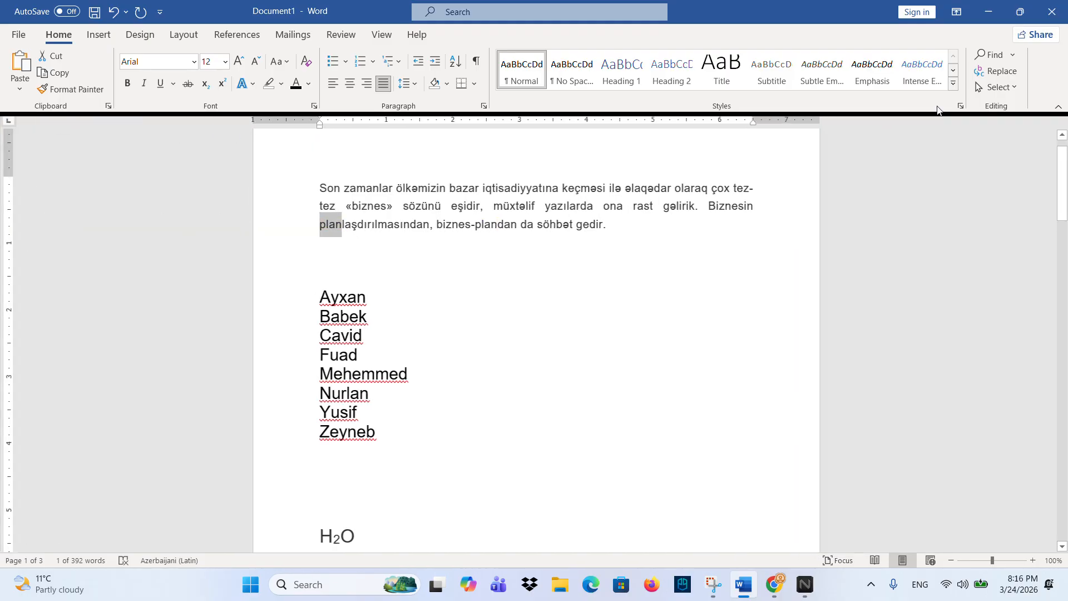
- Enter BIZNES as the Find what word in Find and Replace, then close the window
left_click(996, 71)
left_click_drag(830, 200, 673, 283)
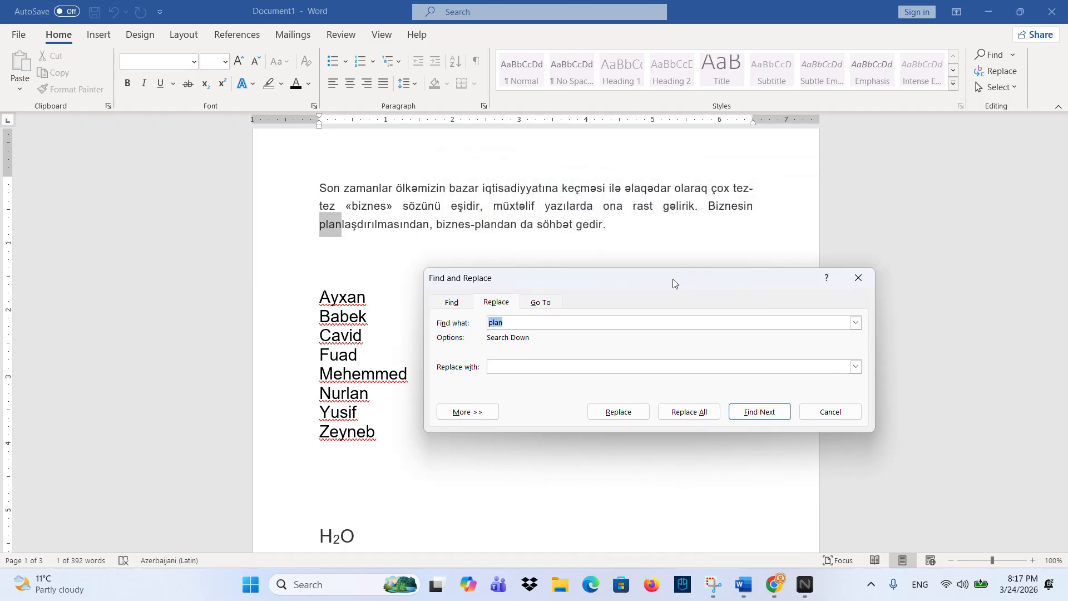
scroll(363, 386, "down", 5)
scroll(364, 393, "down", 3)
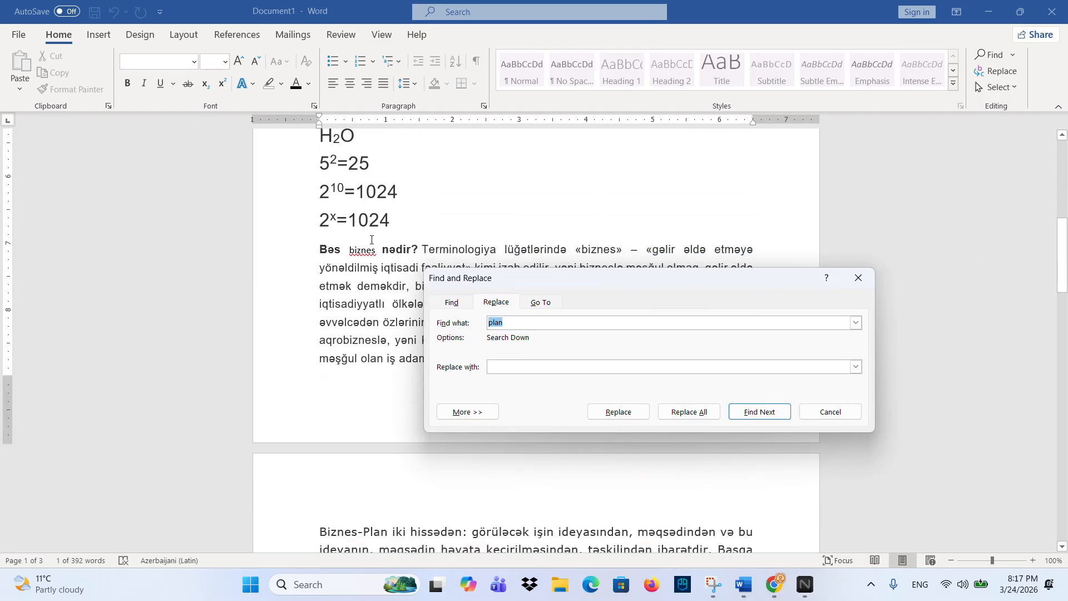
scroll(367, 255, "down", 4)
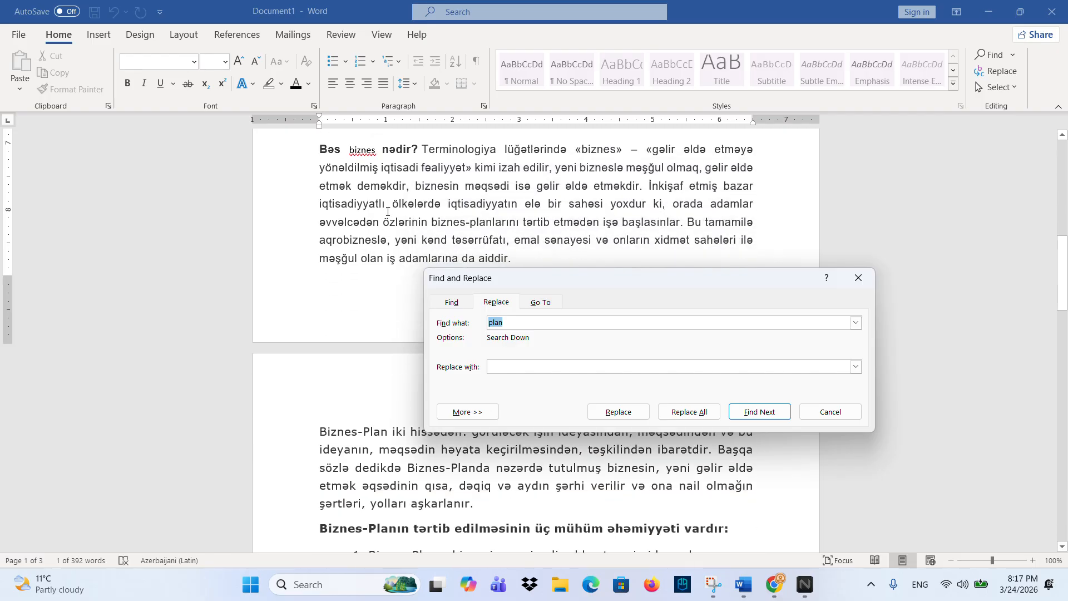
scroll(388, 212, "down", 14)
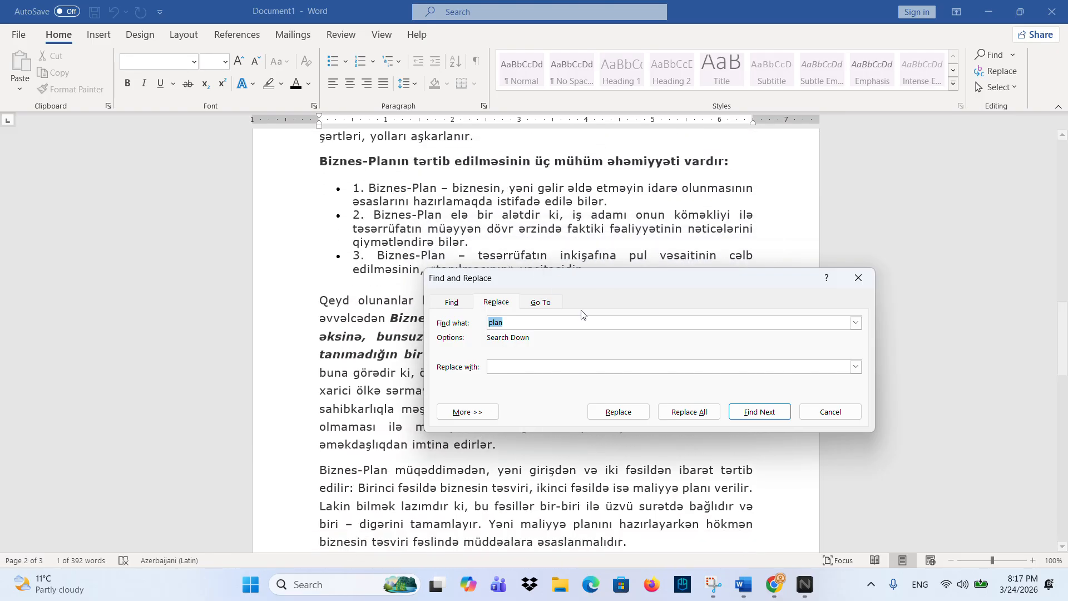
left_click_drag(517, 278, 617, 259)
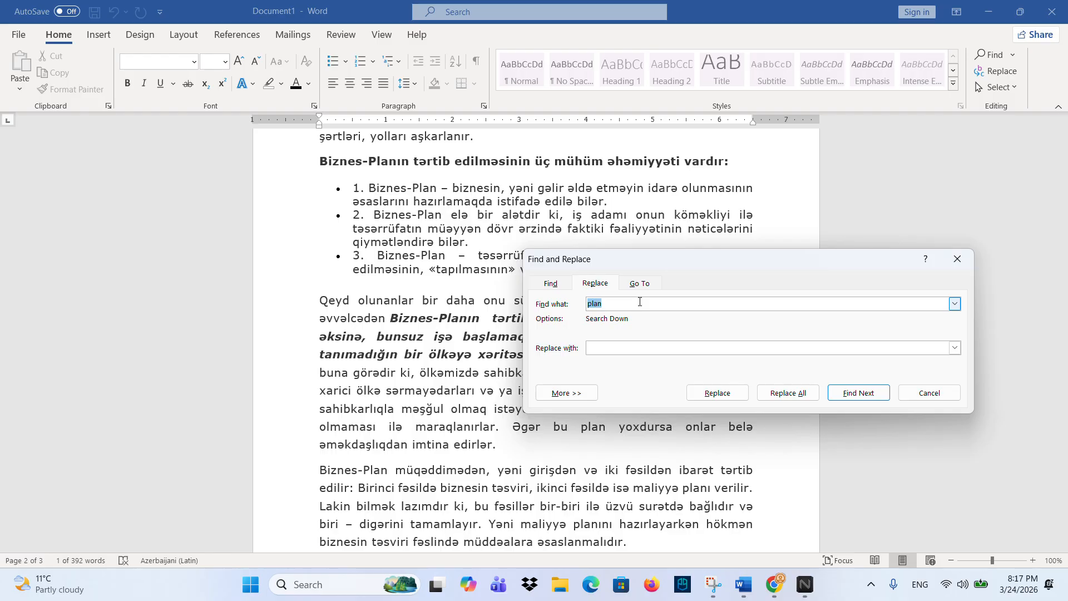
key("BackSpace")
type("BIZNES")
left_click(657, 350)
left_click_drag(745, 258, 733, 246)
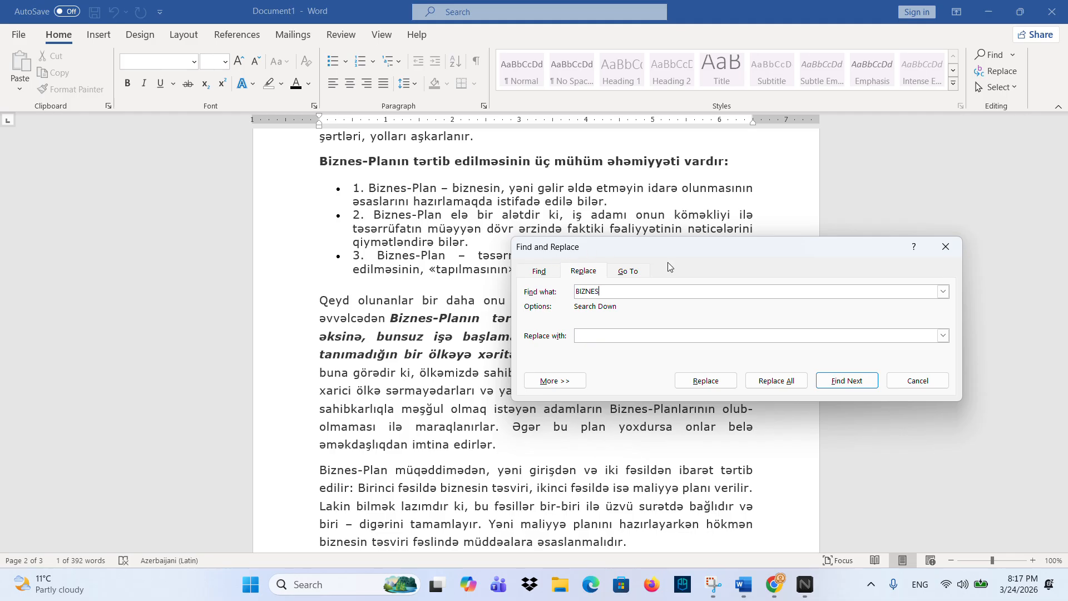
left_click(946, 247)
- Replace all BIZNES with TEHSIL, continuing from the document start, for 25 replacements
left_click(1002, 71)
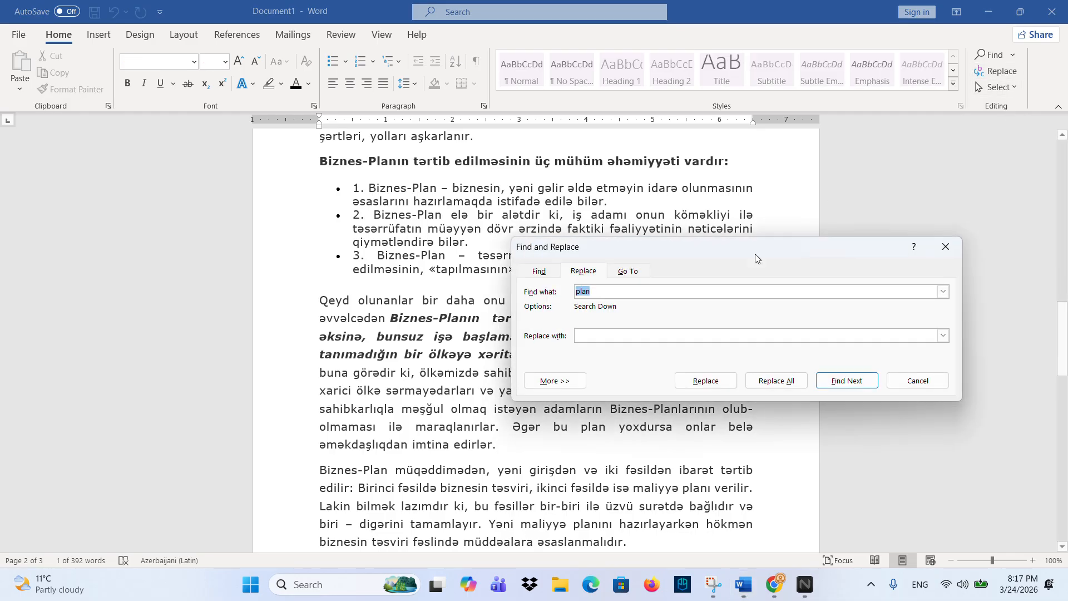
left_click_drag(625, 239, 620, 227)
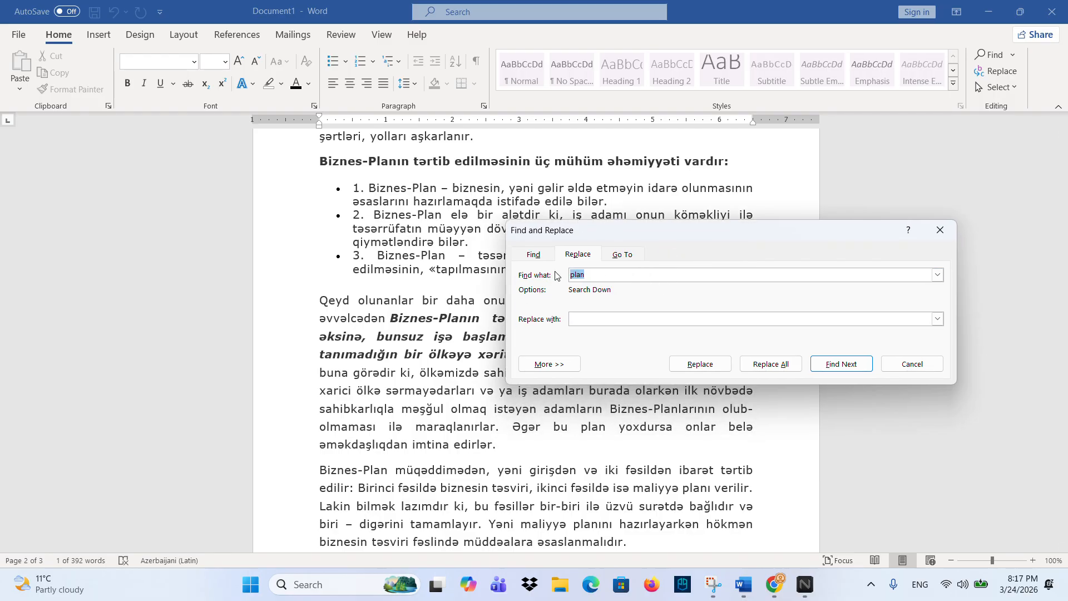
type("BIZNES")
left_click(632, 321)
type("TEHSIL")
left_click(795, 370)
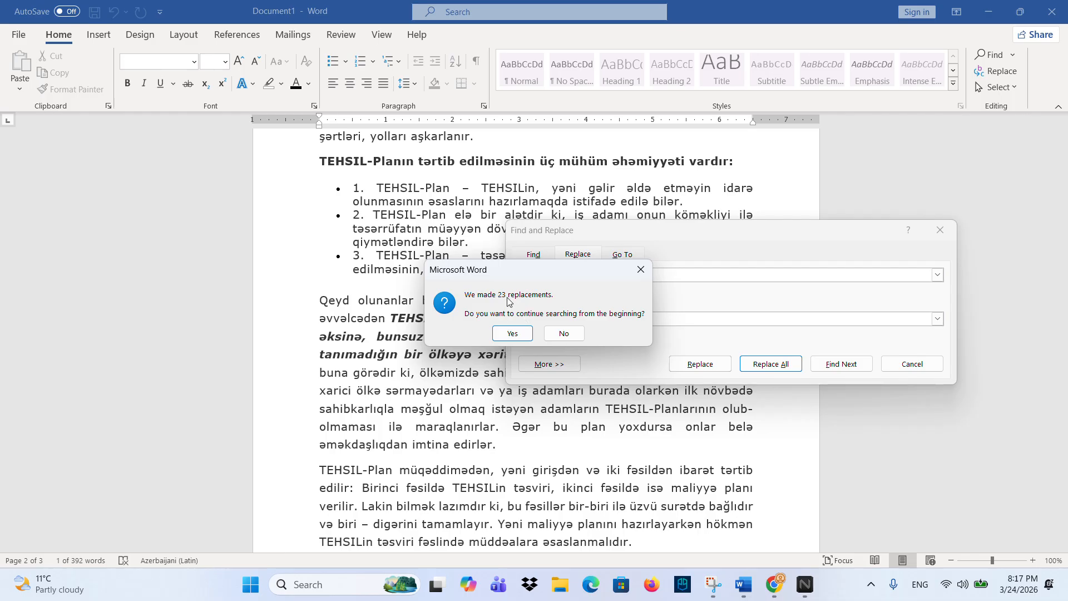
left_click(519, 335)
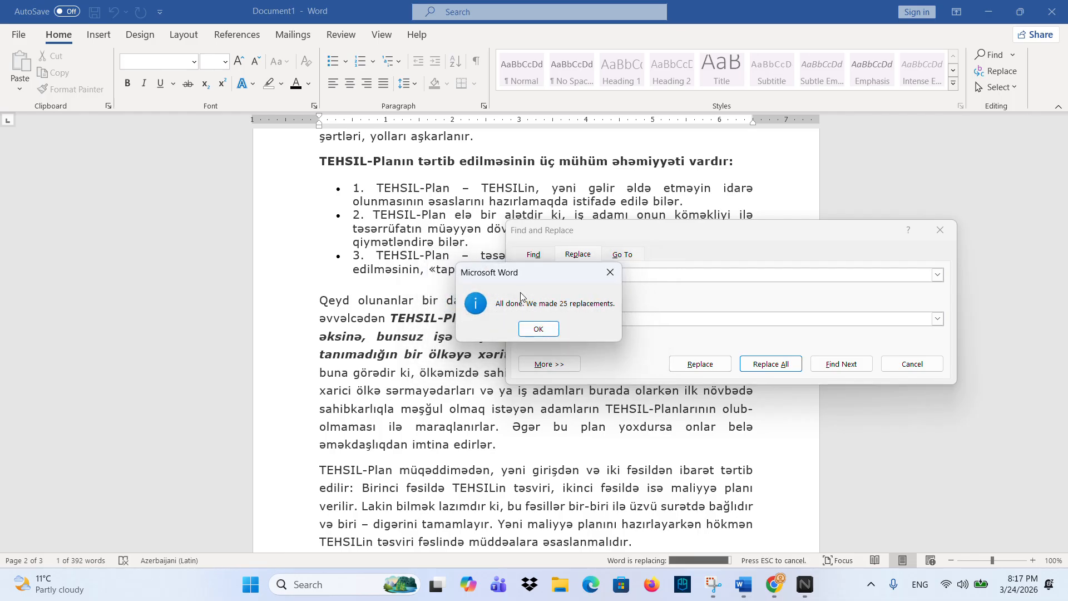
left_click(536, 329)
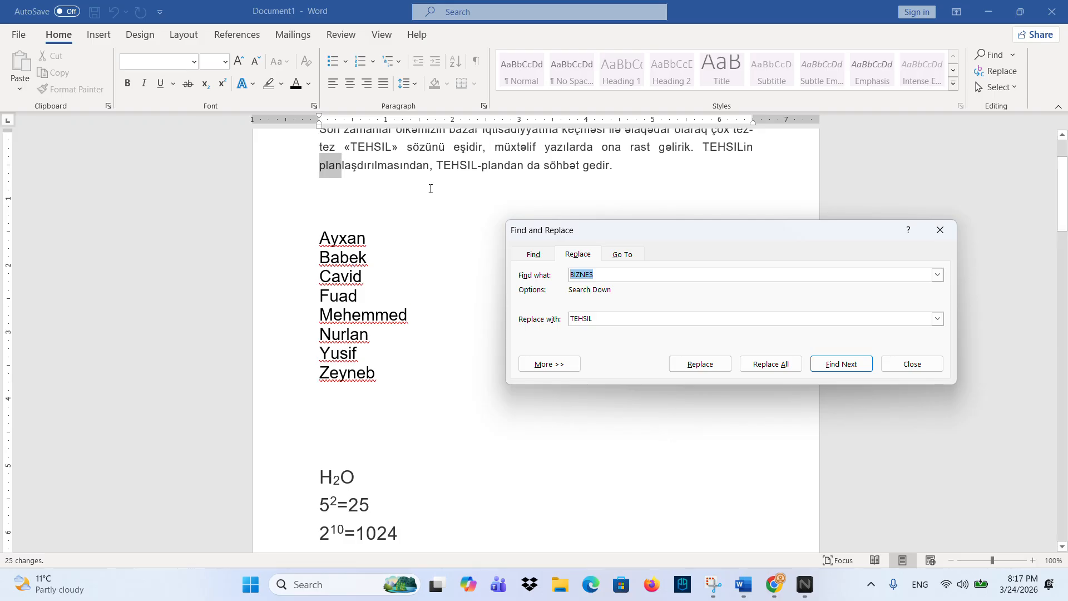
- Scroll through the TEHSIL-edited text and close Find and Replace
scroll(429, 187, "down", 5)
scroll(371, 310, "down", 1)
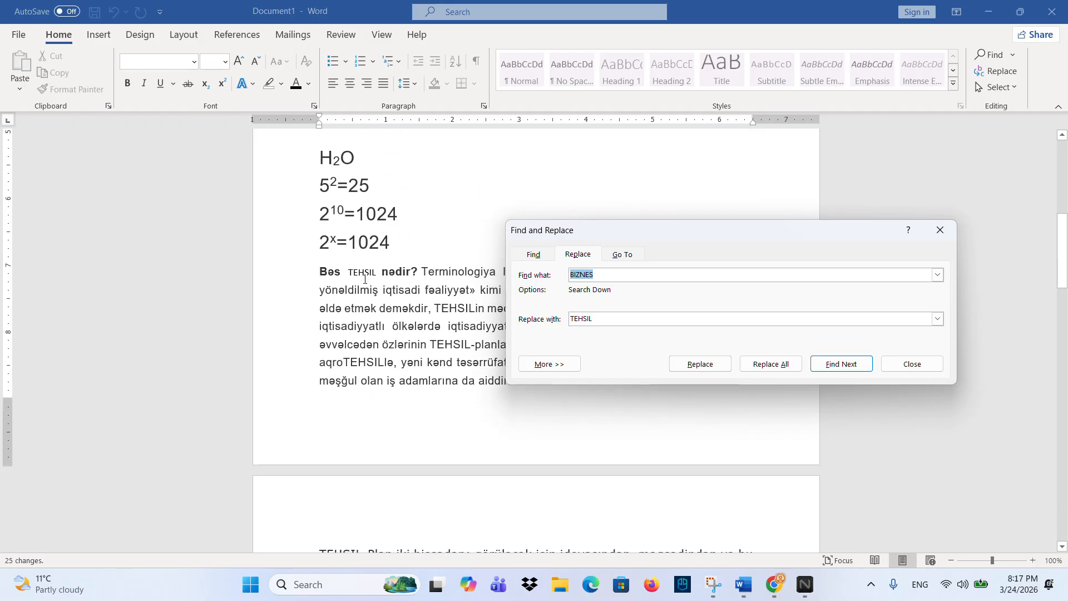
scroll(376, 357, "down", 5)
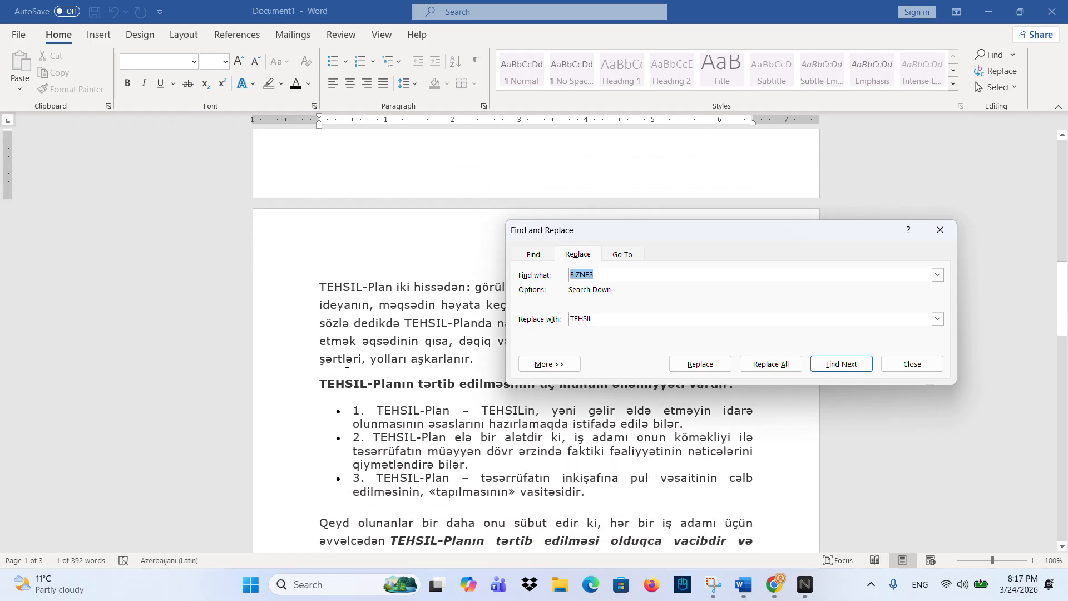
left_click(941, 230)
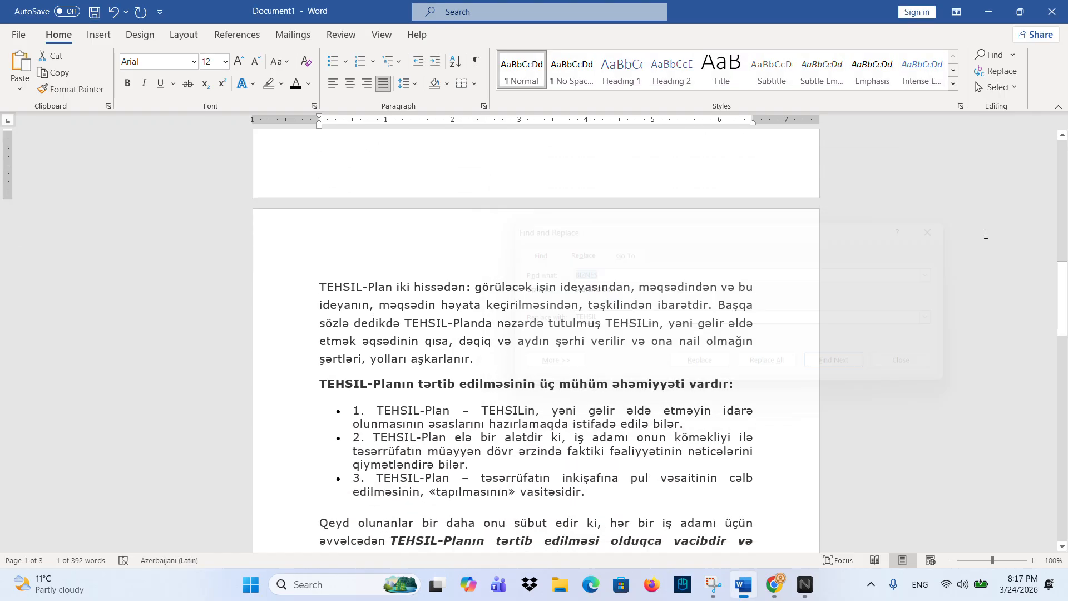
- Use Select All on the whole document, deselect it, and reopen the Select dropdown
left_click(1006, 88)
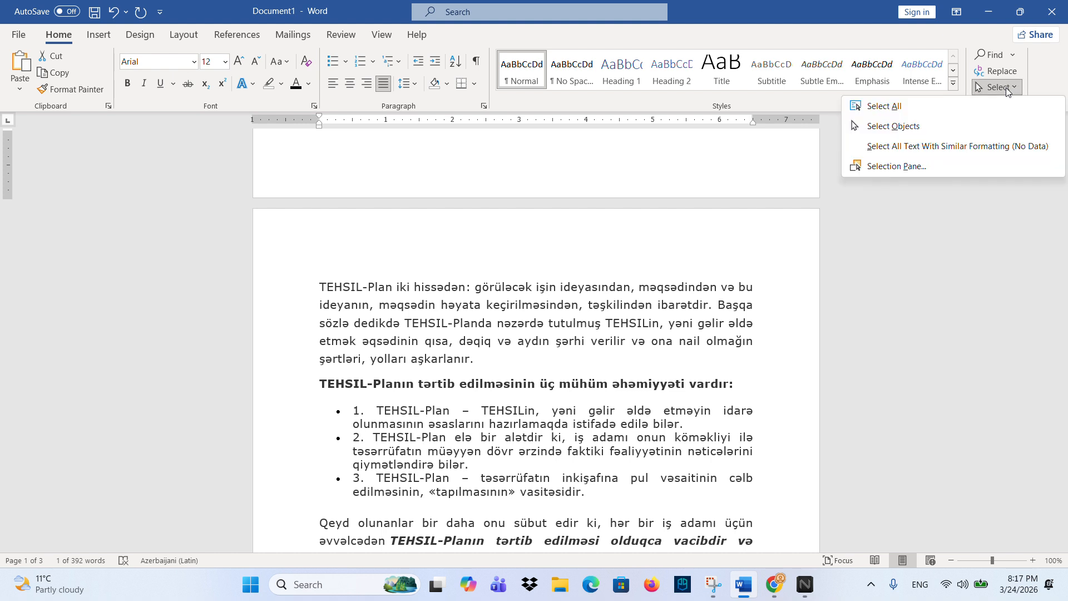
left_click(978, 105)
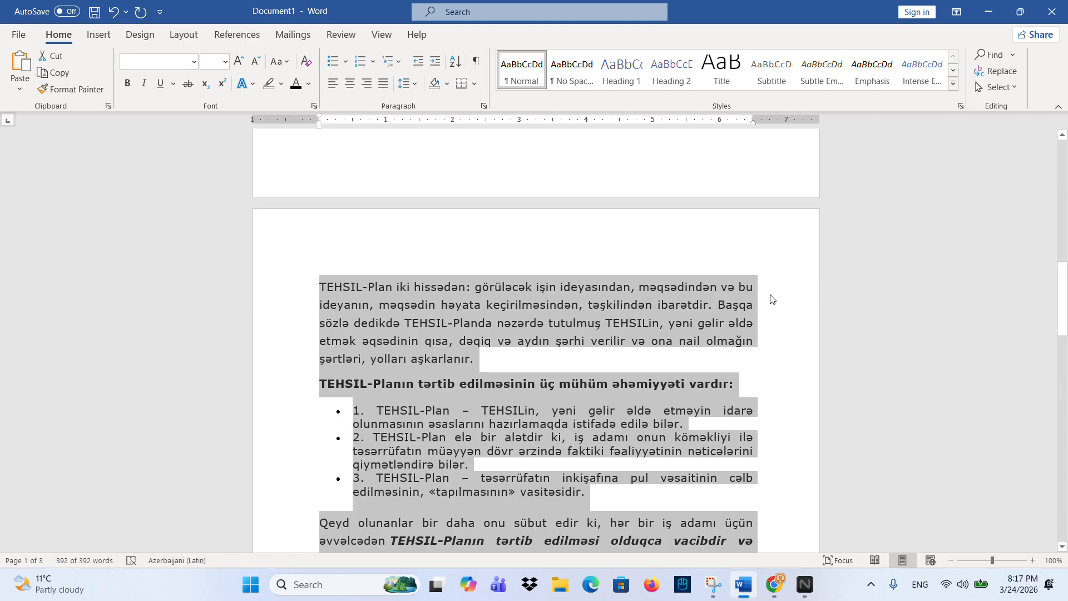
scroll(682, 305, "up", 3)
scroll(684, 307, "up", 9)
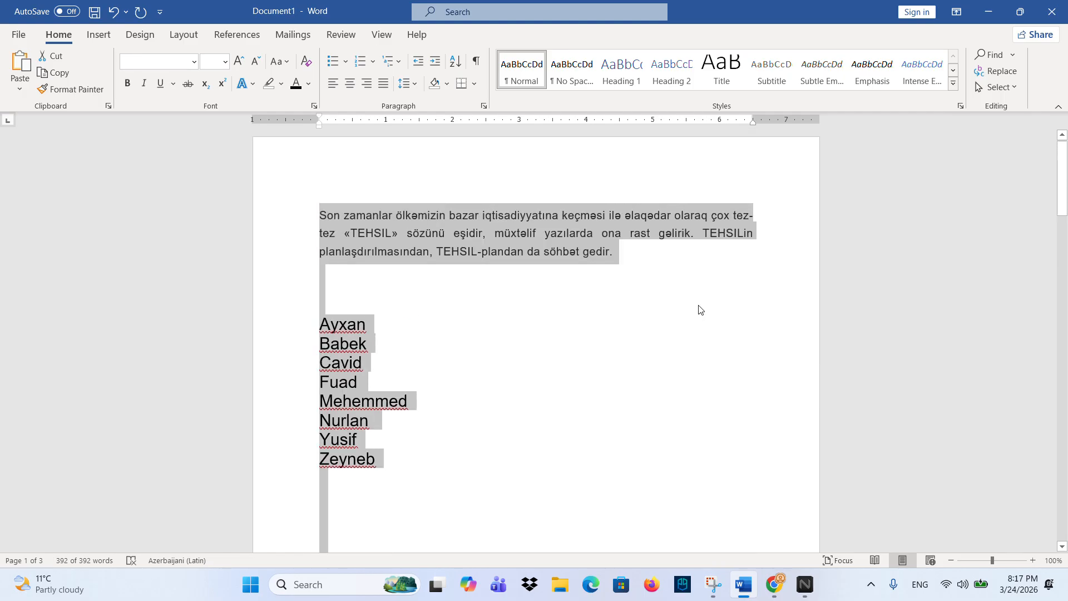
left_click(679, 255)
left_click(998, 87)
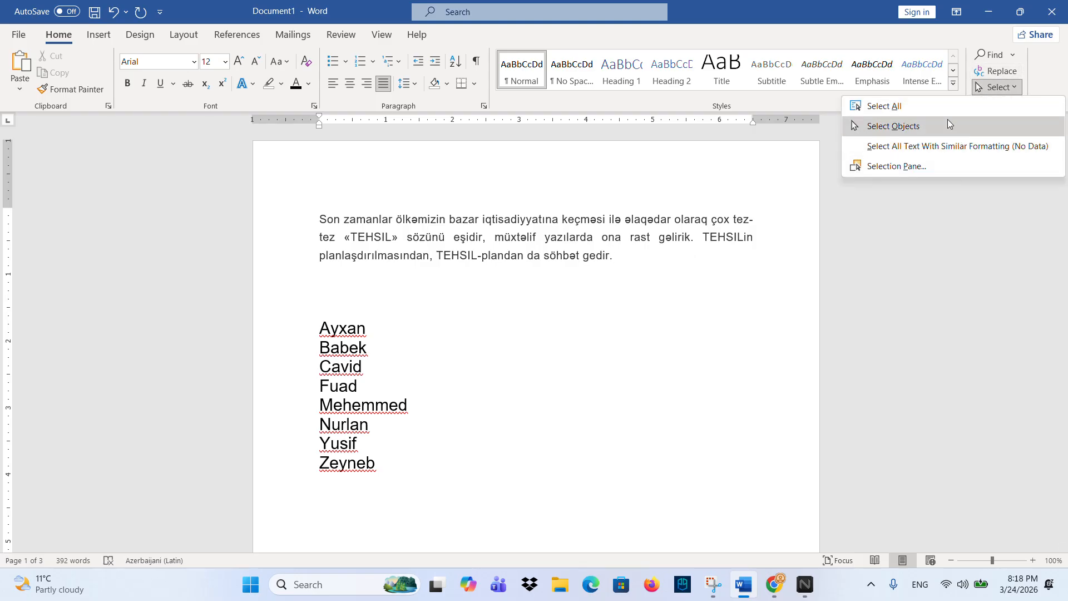